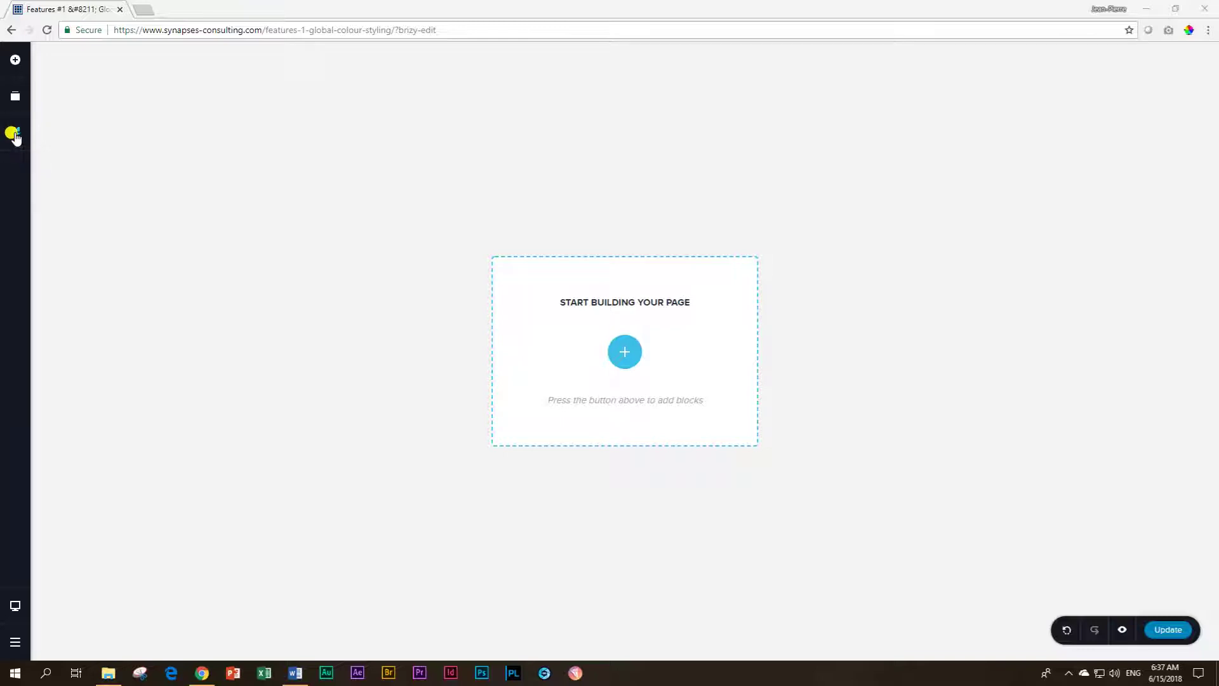
- Add a blank block to the empty page and place a text element in its left column
click(16, 135)
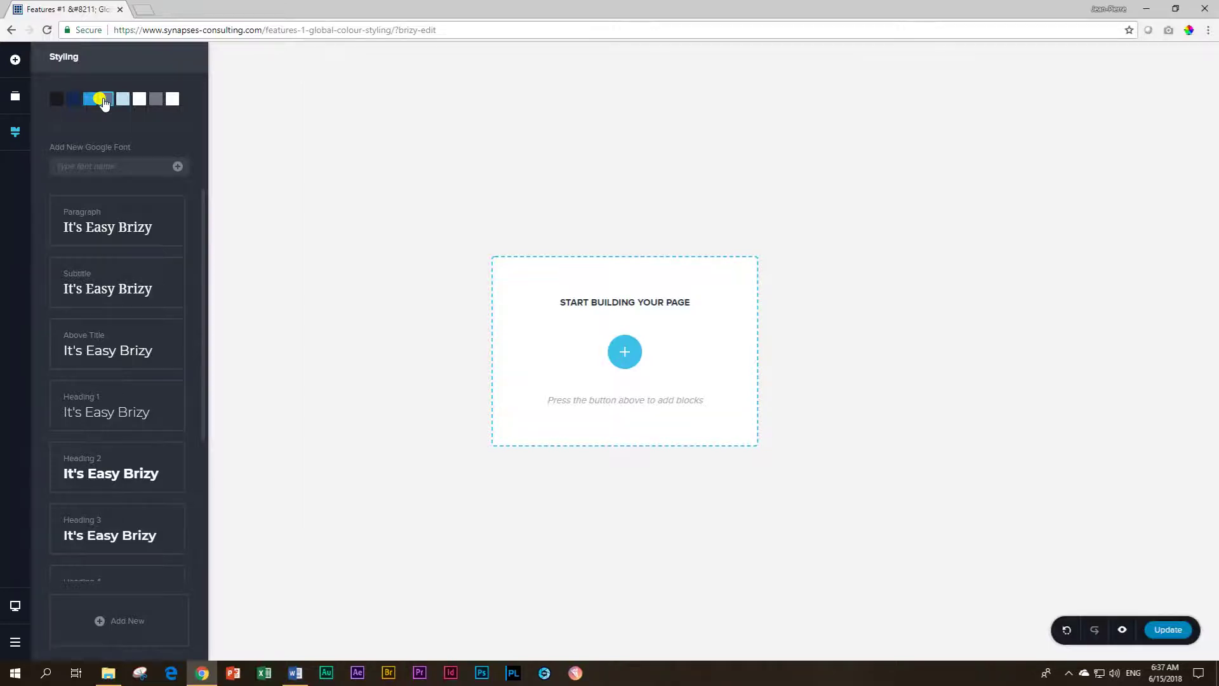
click(625, 352)
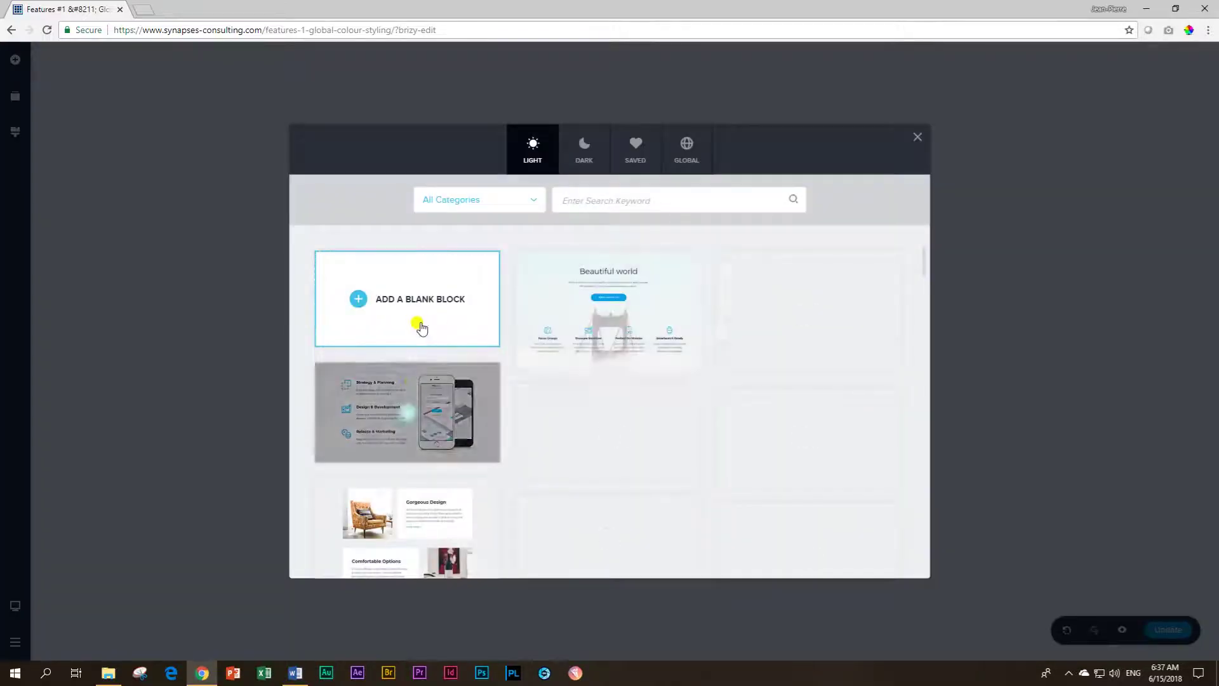
click(421, 374)
click(16, 59)
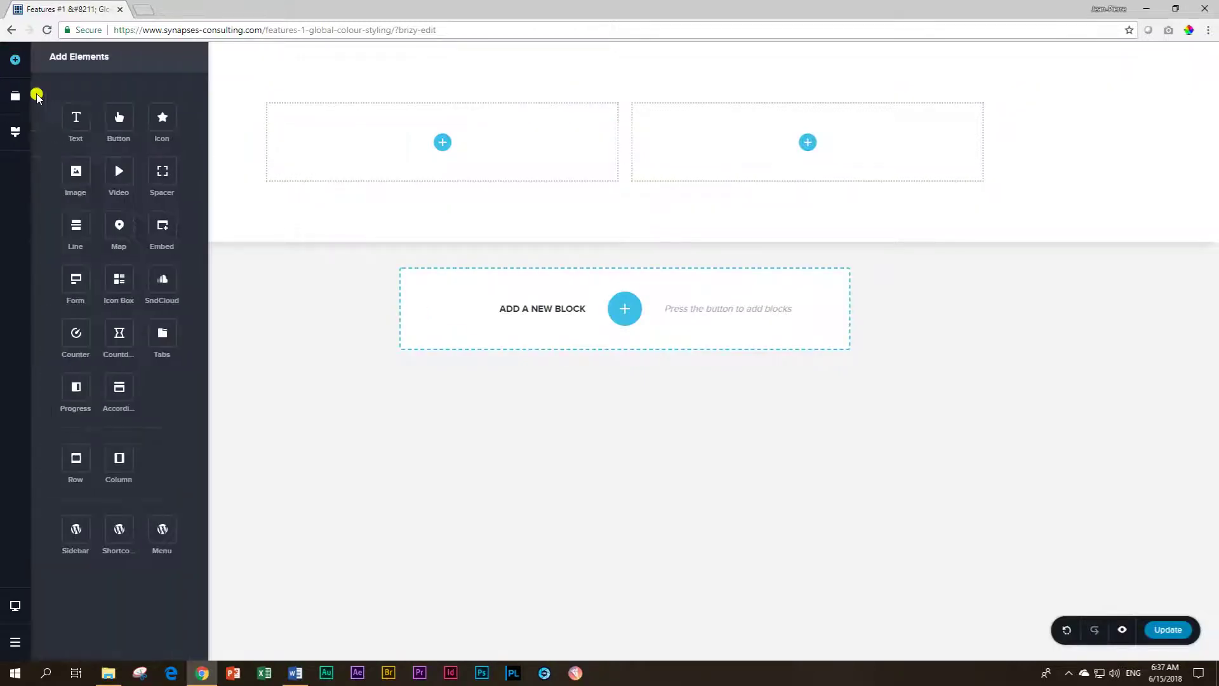
drag(73, 118, 453, 151)
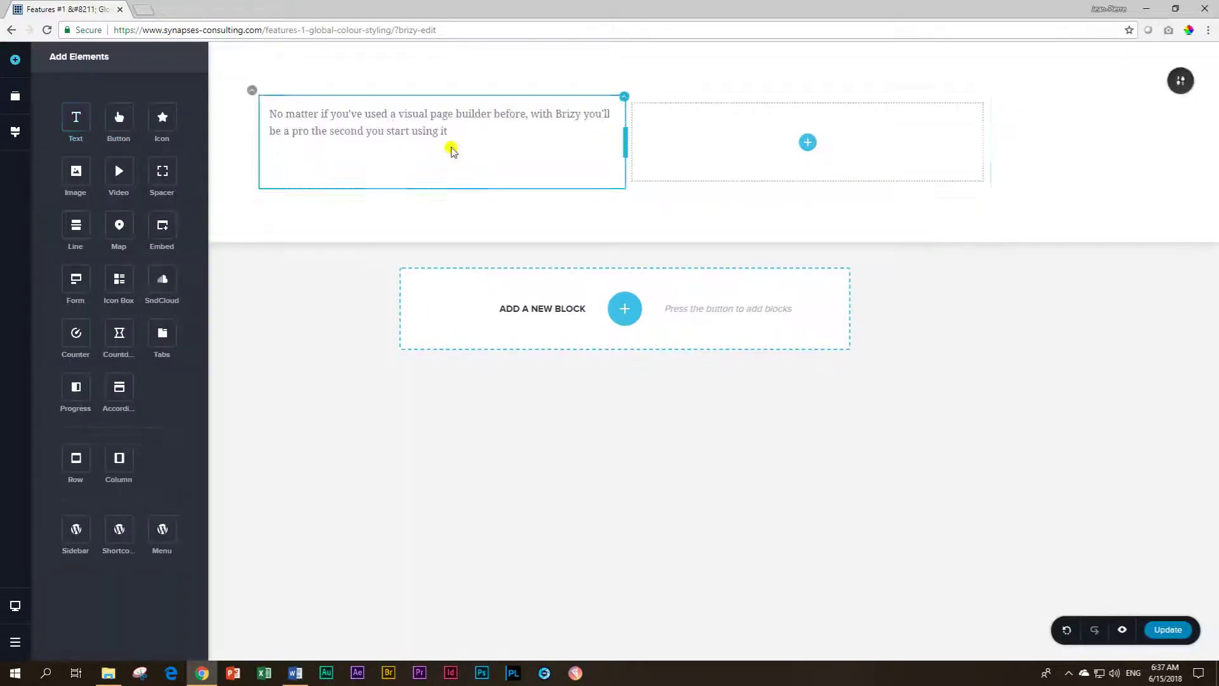
- Replace the placeholder text with three lines reading "Heading 1", "Subtitle" and "Paragraph...."
double_click(424, 114)
key(ctrl+a)
text(H)
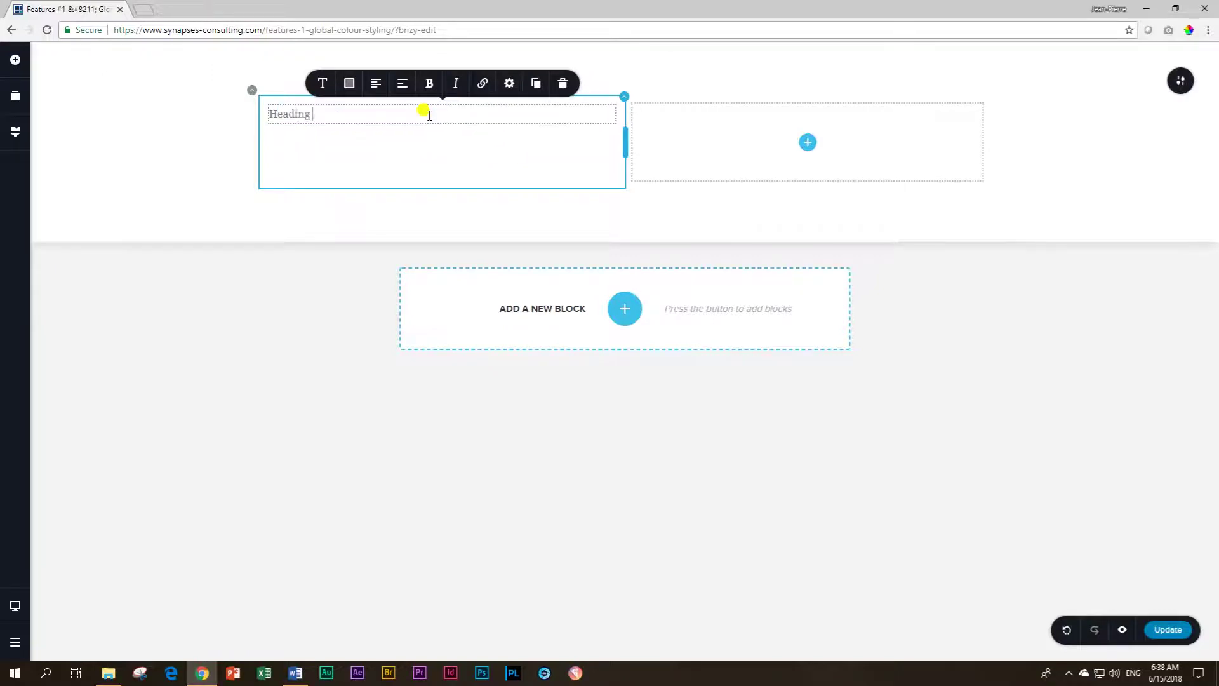
text(eading 1)
key(Return)
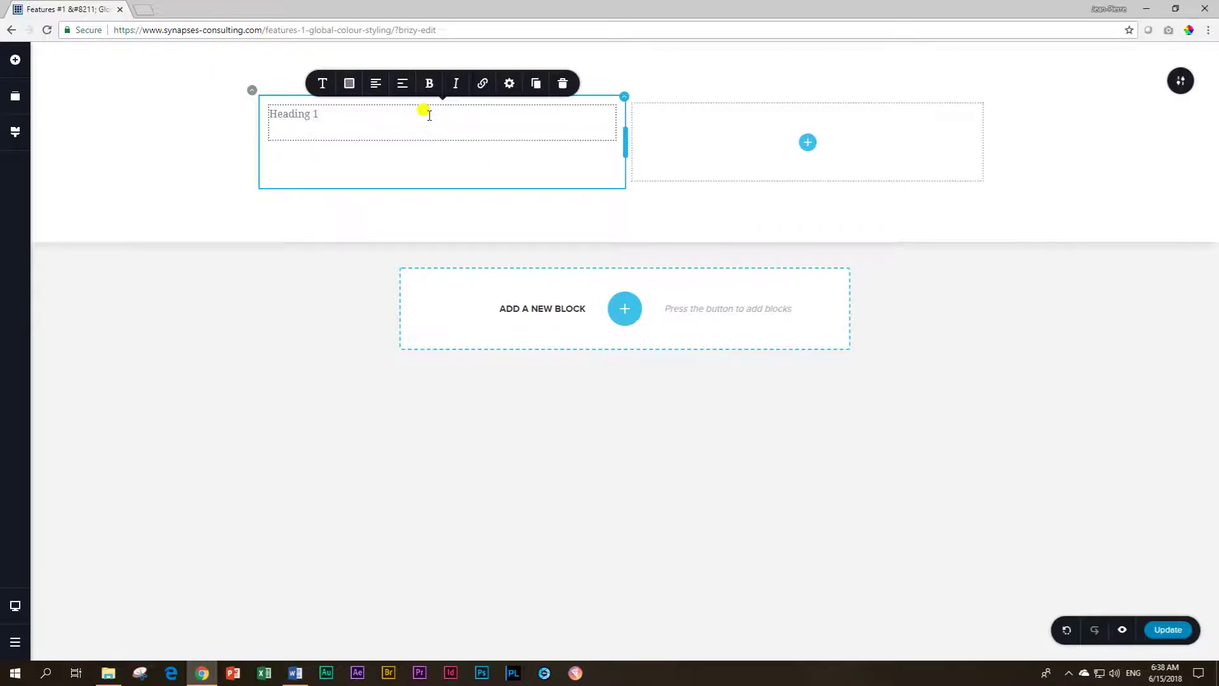
text(Subtitle)
key(Return)
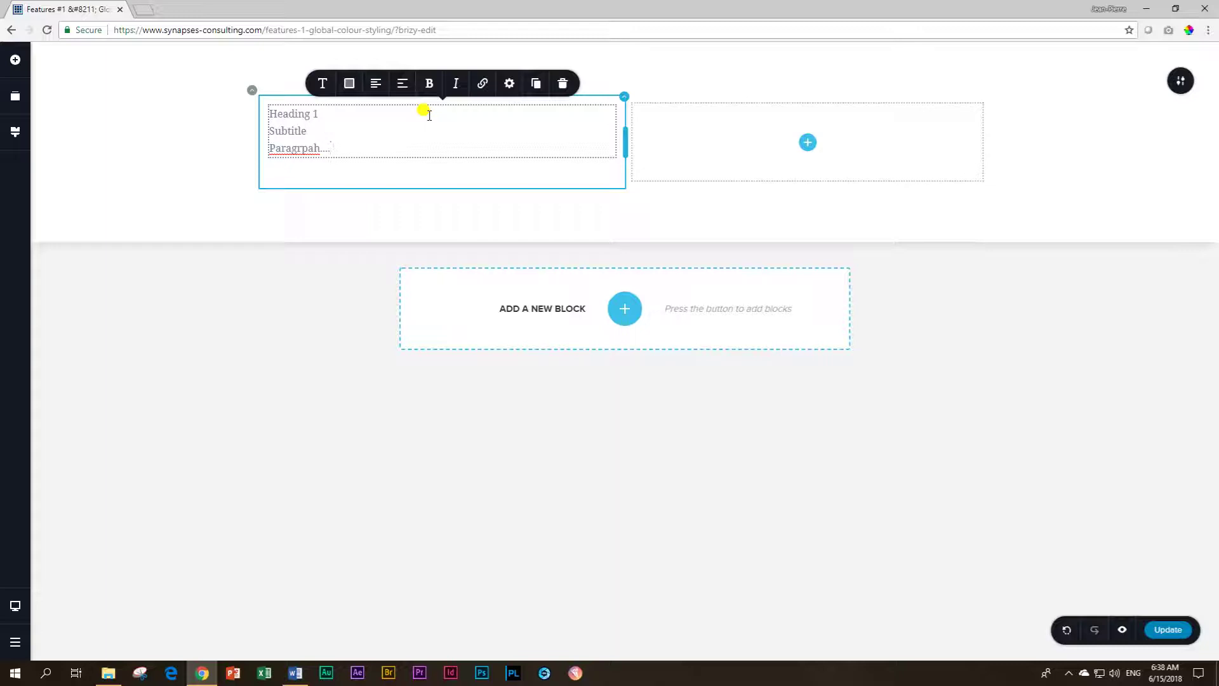
key(BackSpace)
- Apply the Heading 1 typography style to the "Heading 1" line
click(322, 84)
click(407, 141)
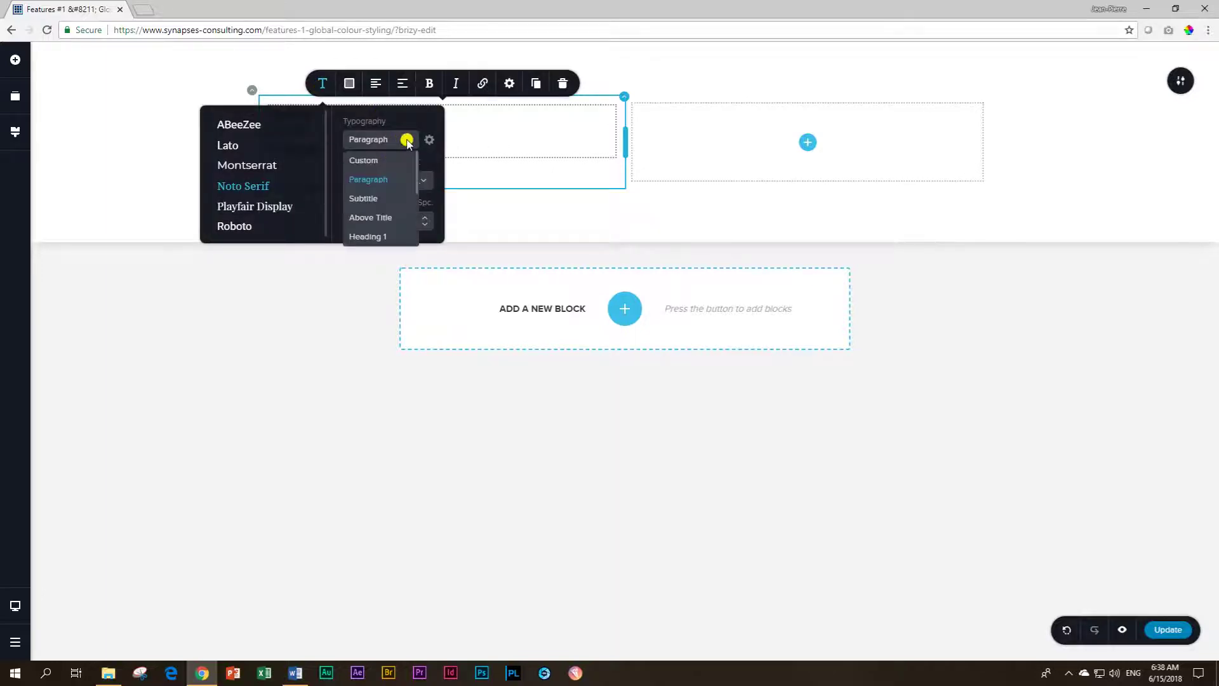
click(374, 234)
click(495, 151)
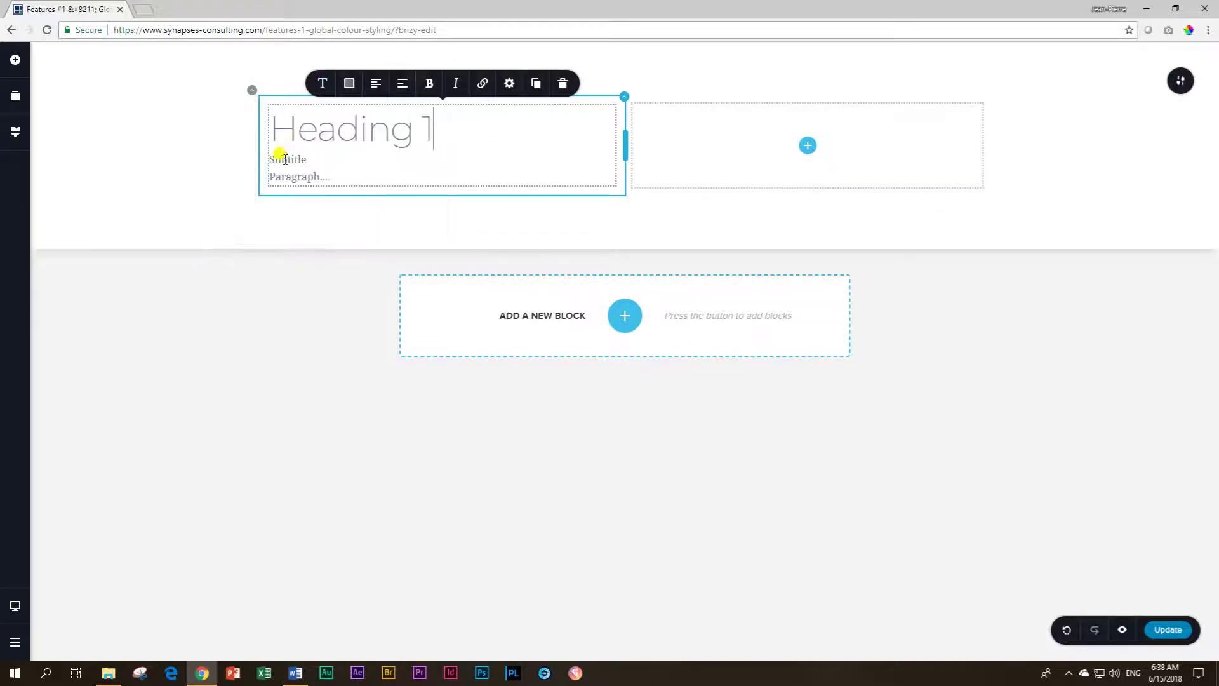
- Apply the Subtitle typography style to the "Subtitle" line
click(321, 85)
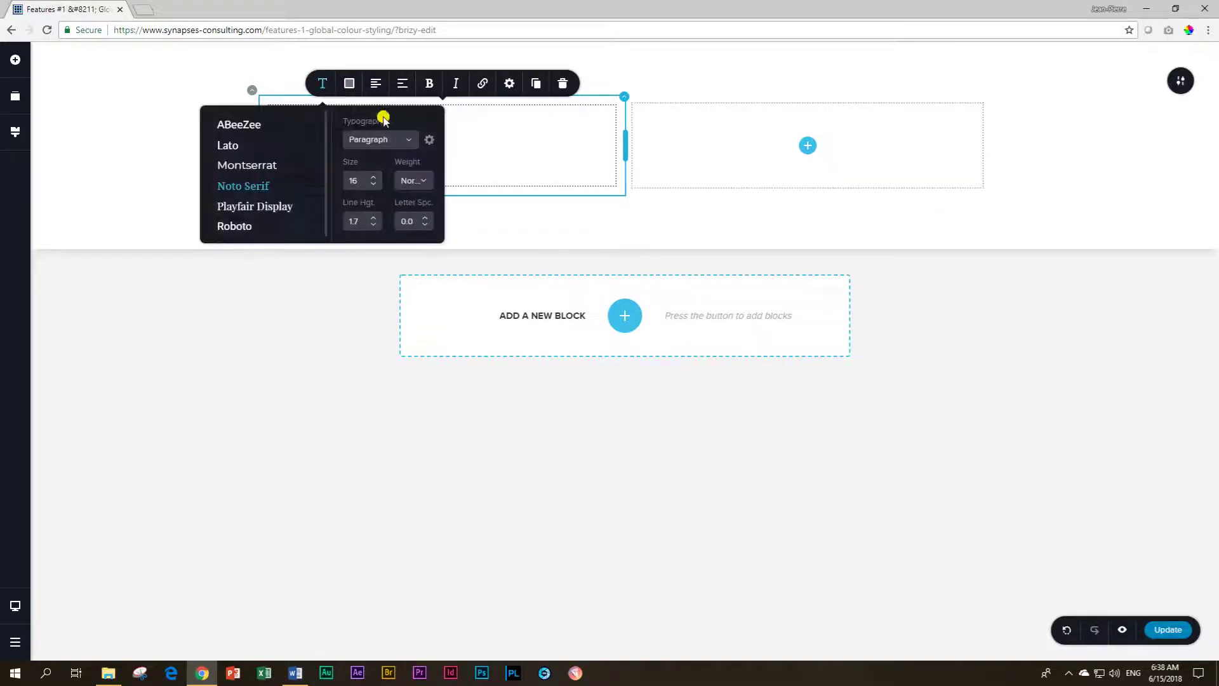
click(407, 140)
click(375, 198)
click(245, 185)
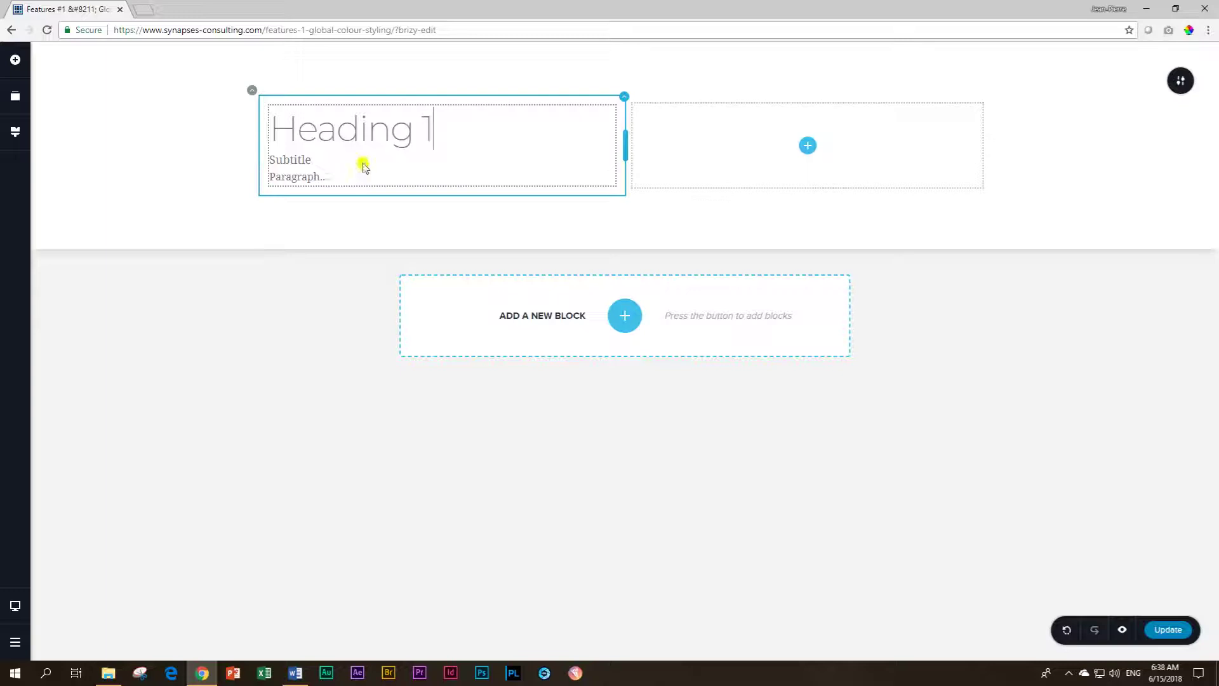
- Colour the "Heading 1" line with the bright blue from the global palette and make it bold
click(338, 127)
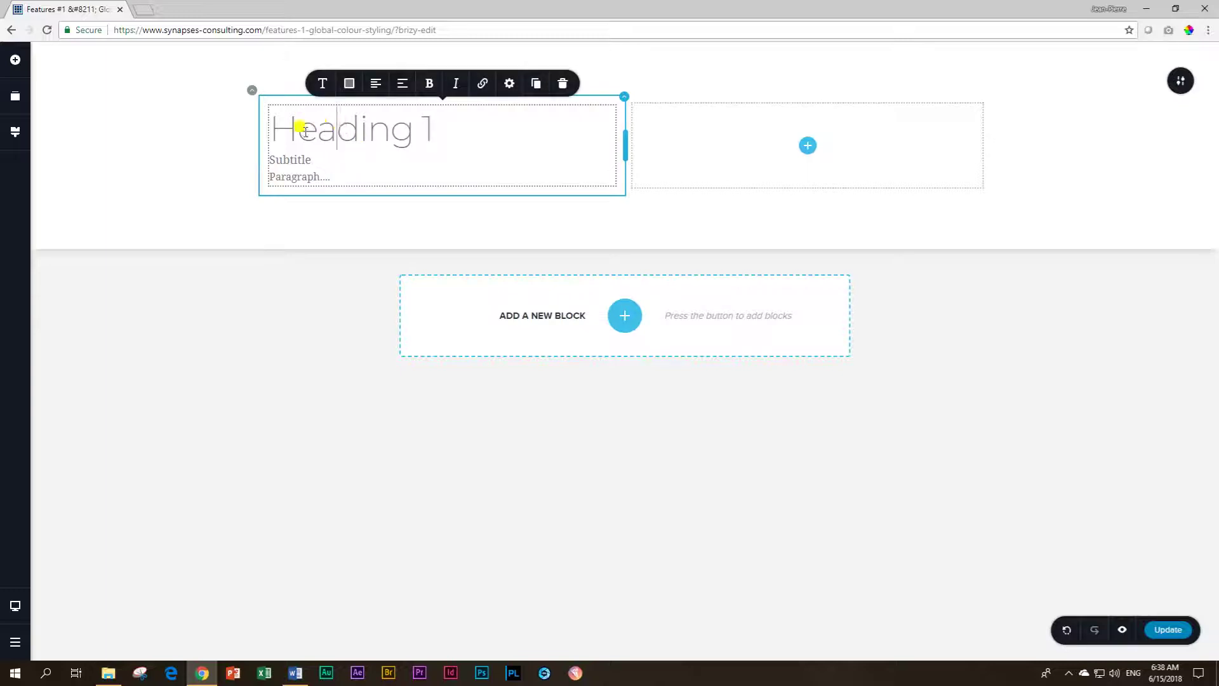
click(348, 91)
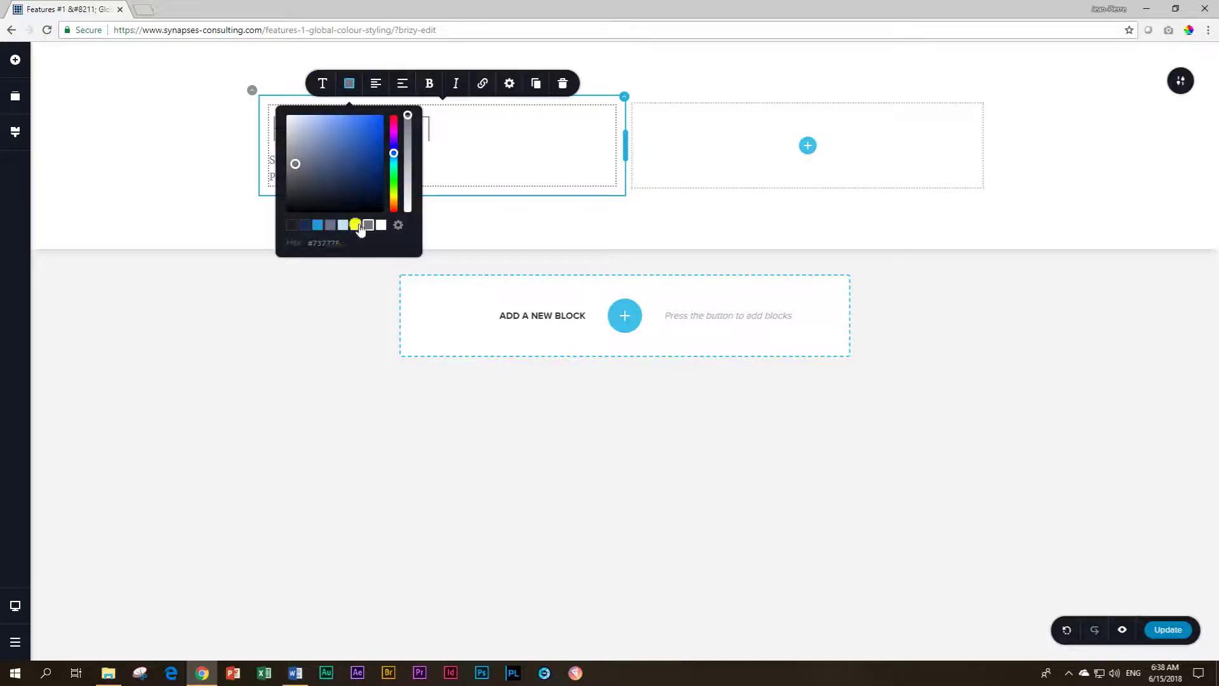
click(317, 224)
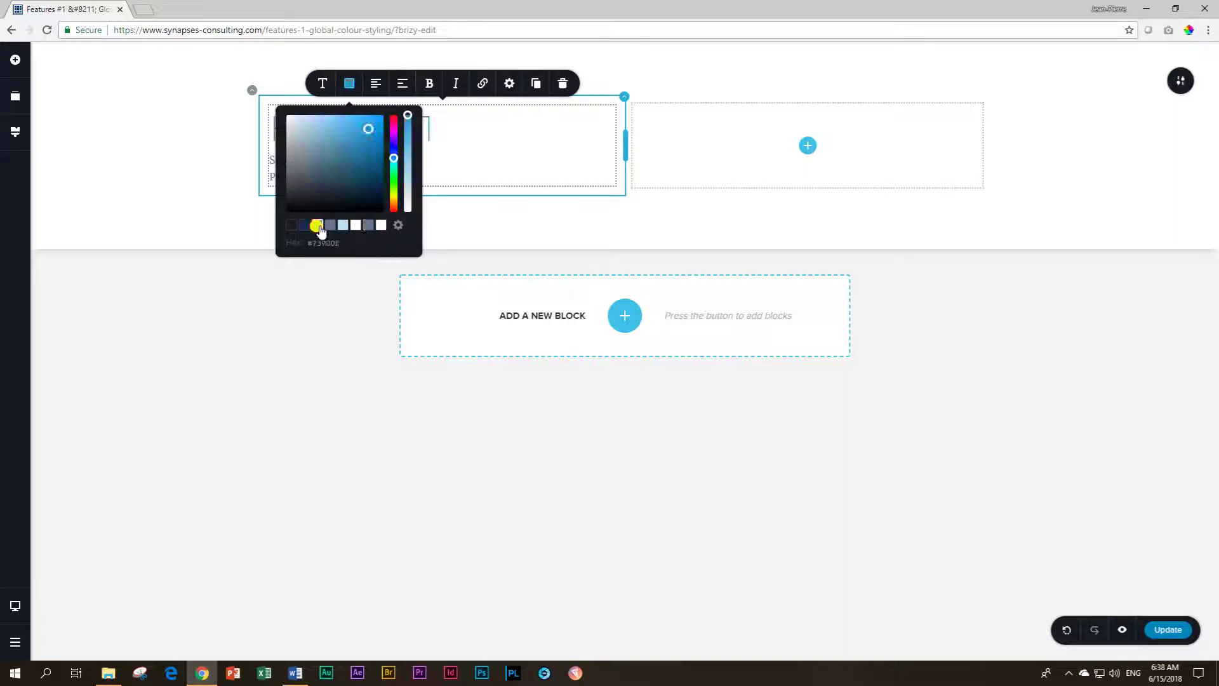
click(450, 147)
click(318, 130)
click(429, 83)
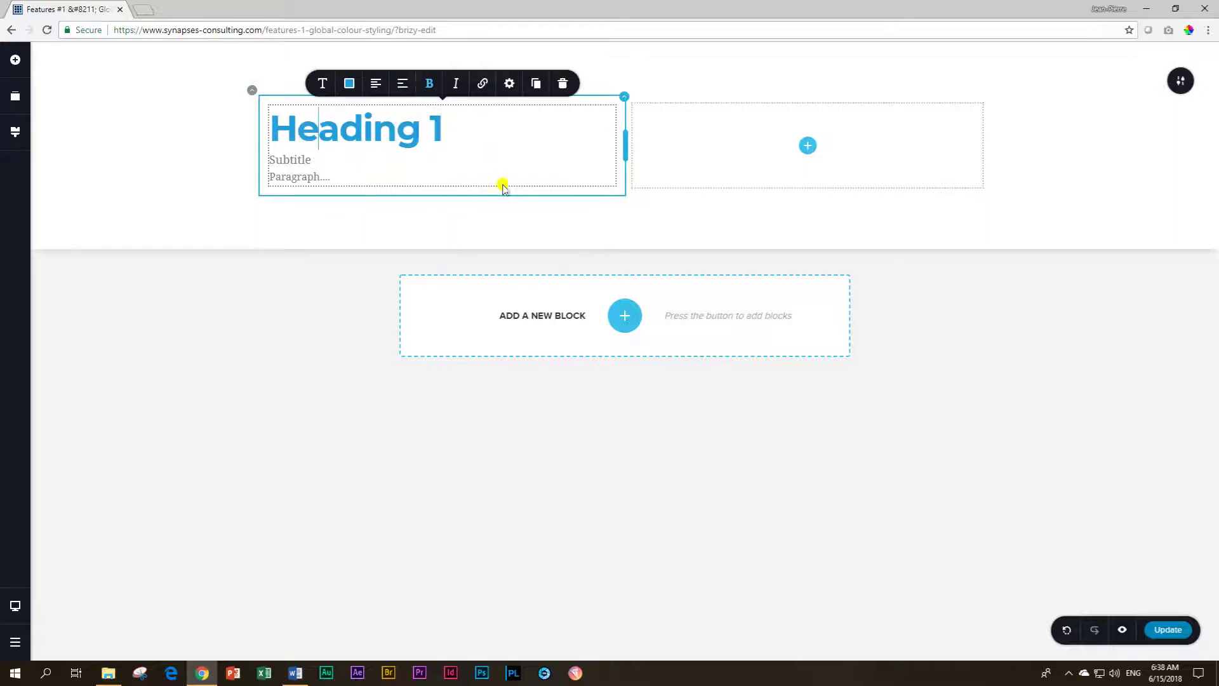
- Change the "Heading 1" line to the custom purple #714EC0
click(351, 85)
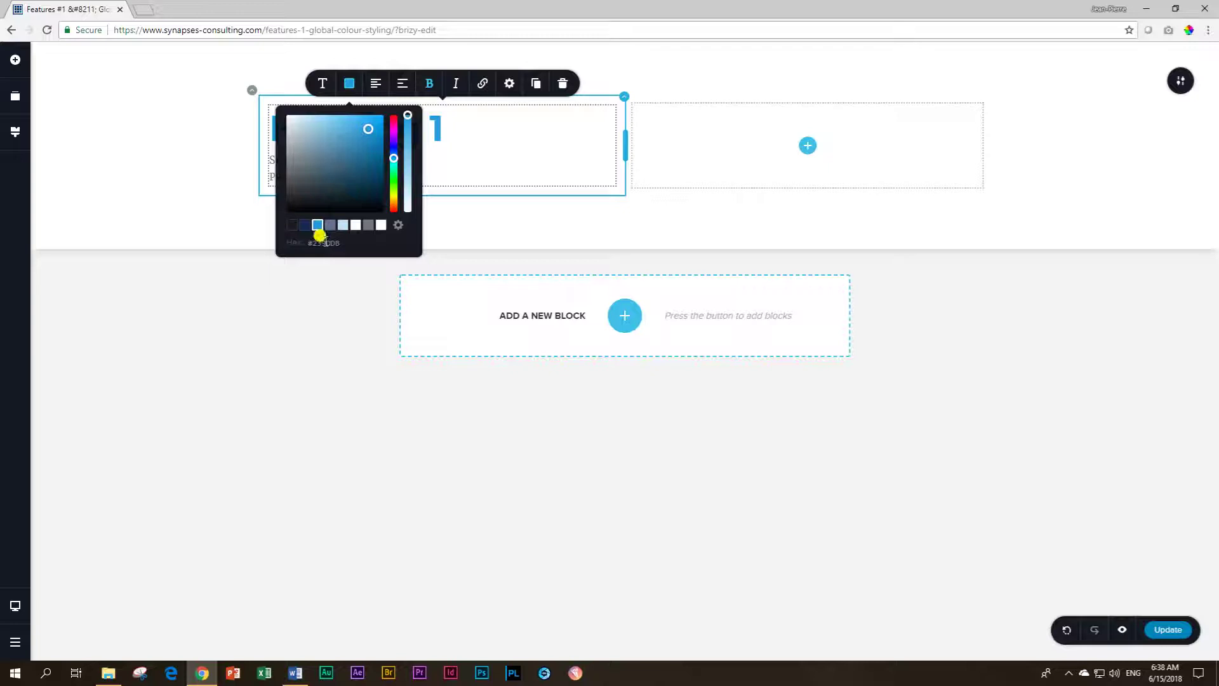
click(394, 142)
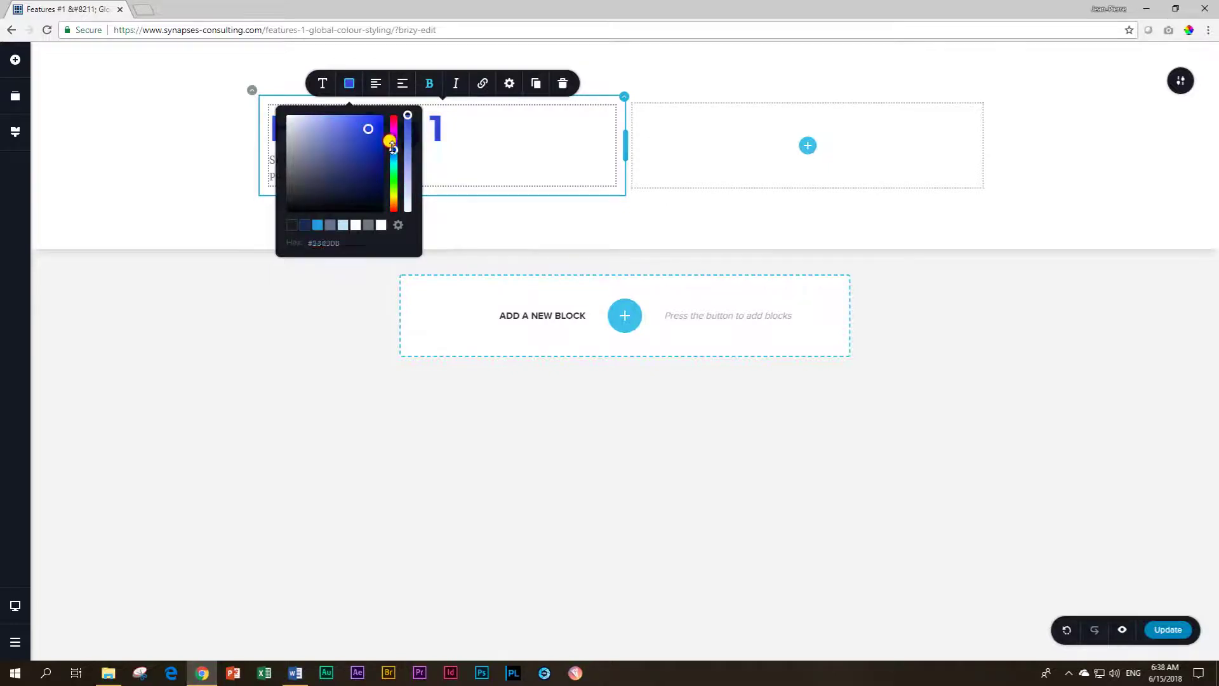
click(344, 139)
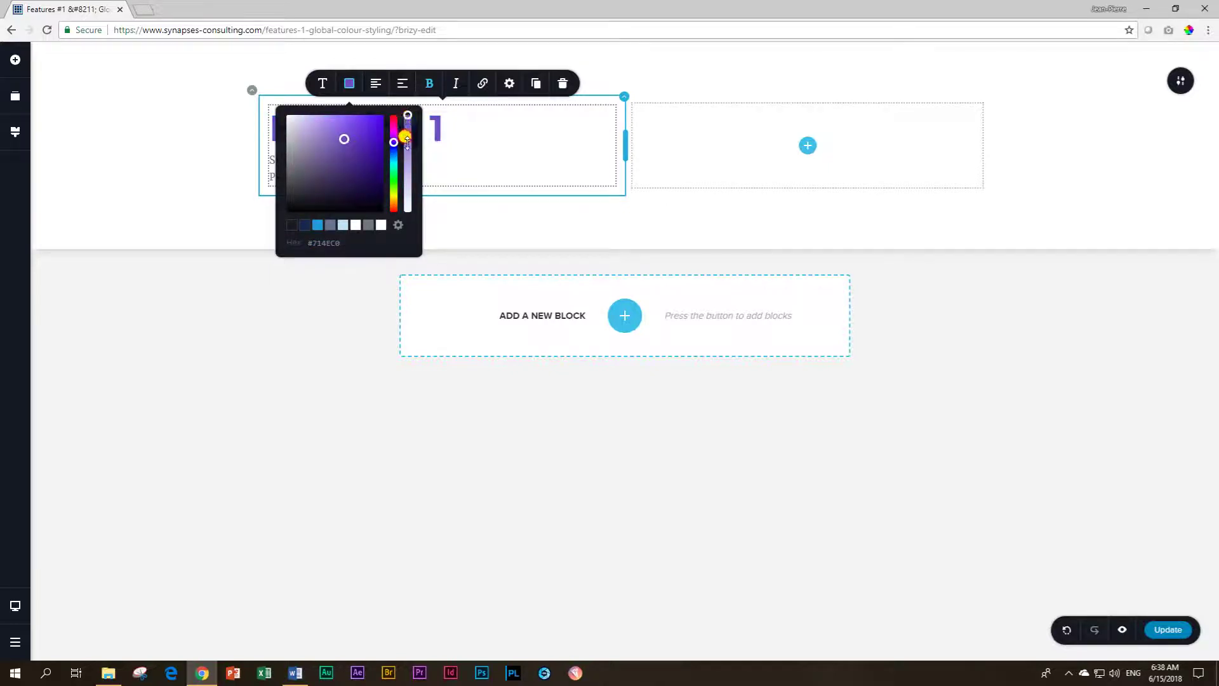
click(482, 138)
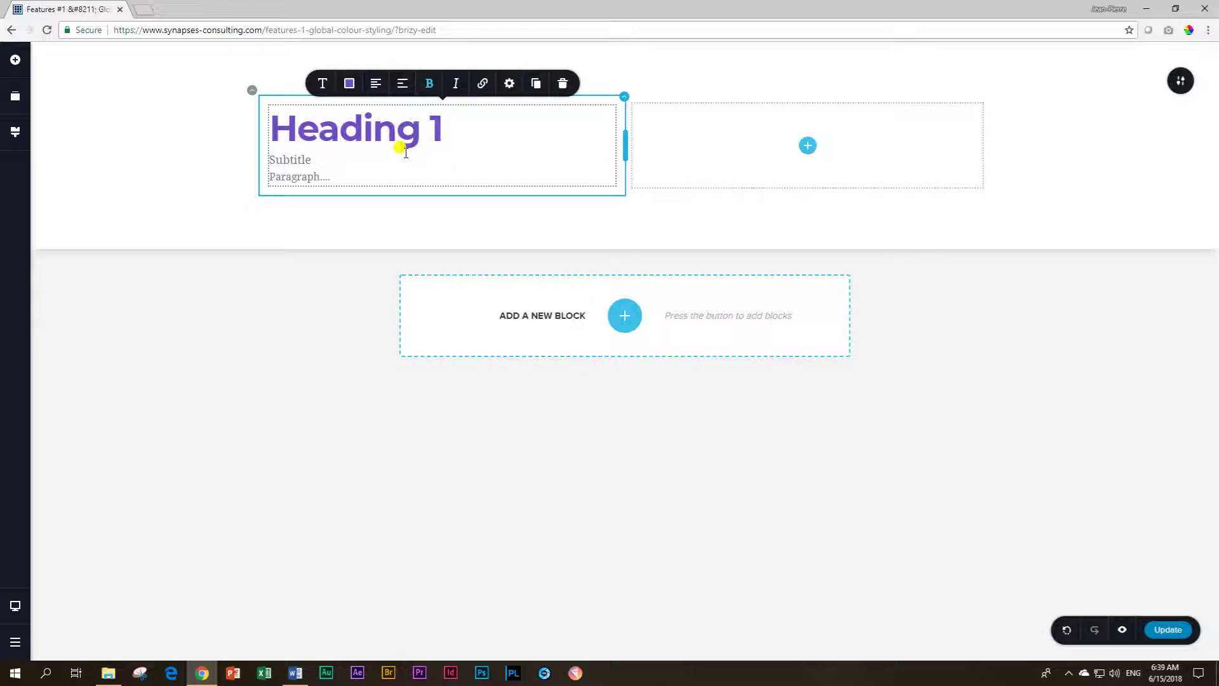
- Copy the heading's hex colour #714EC0 to the "Subtitle" line and make that line bold
click(15, 131)
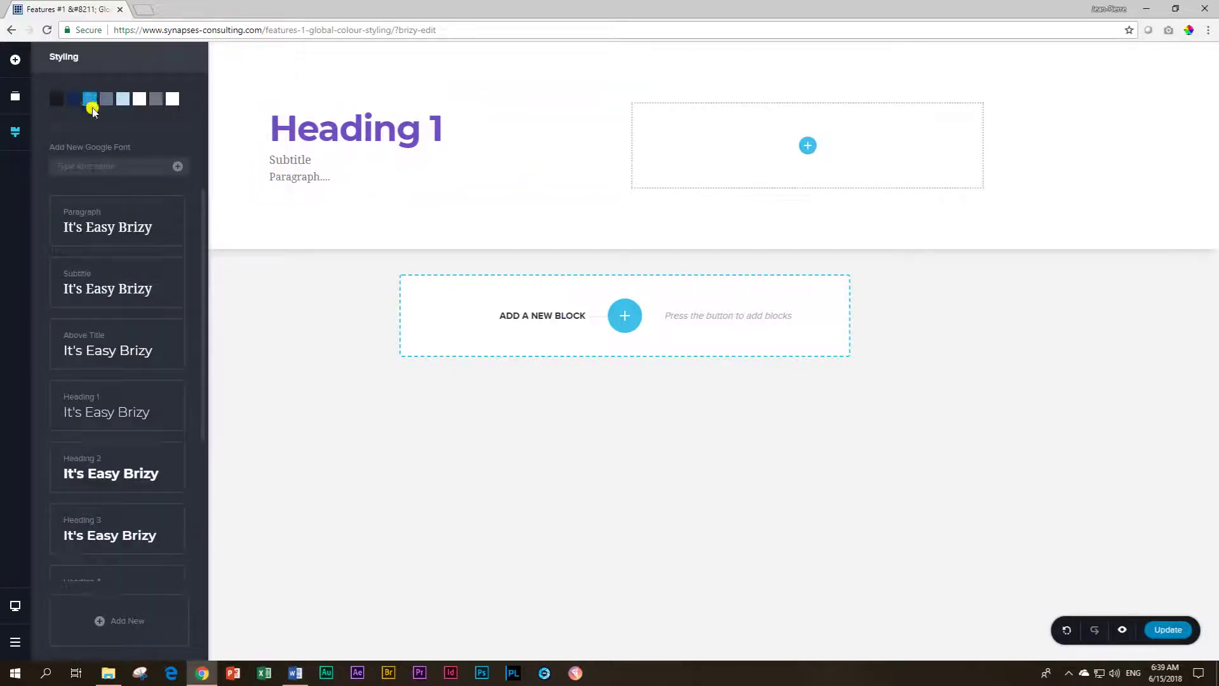
click(337, 128)
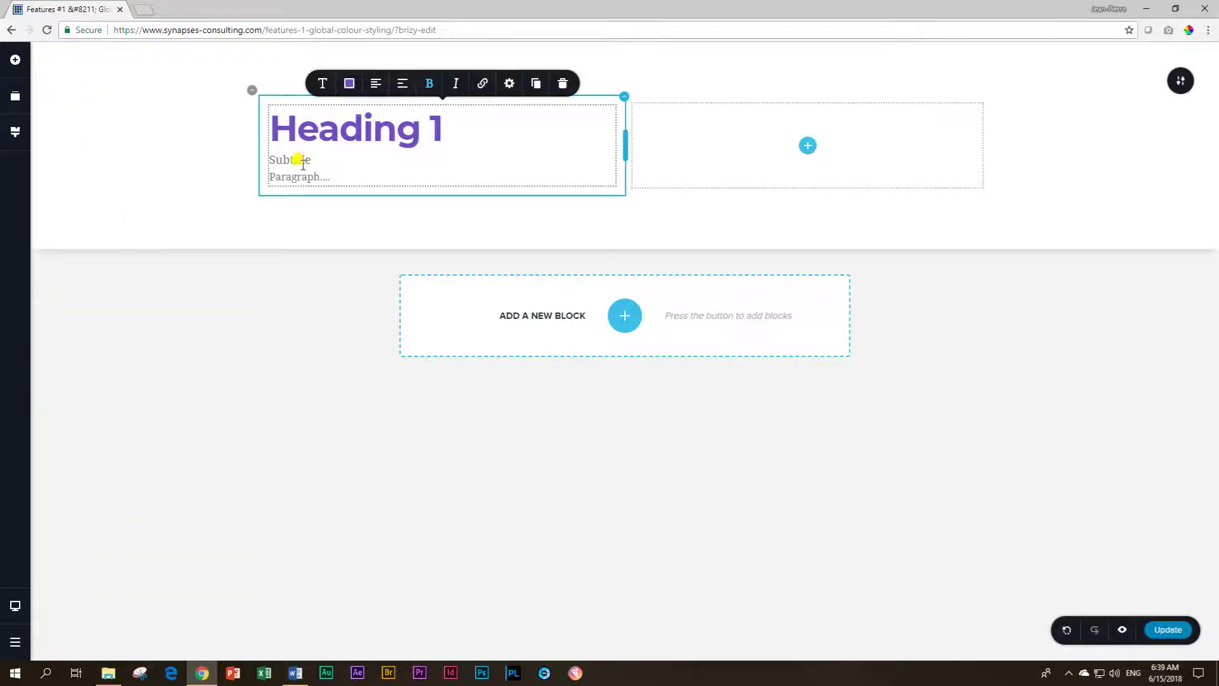
click(349, 83)
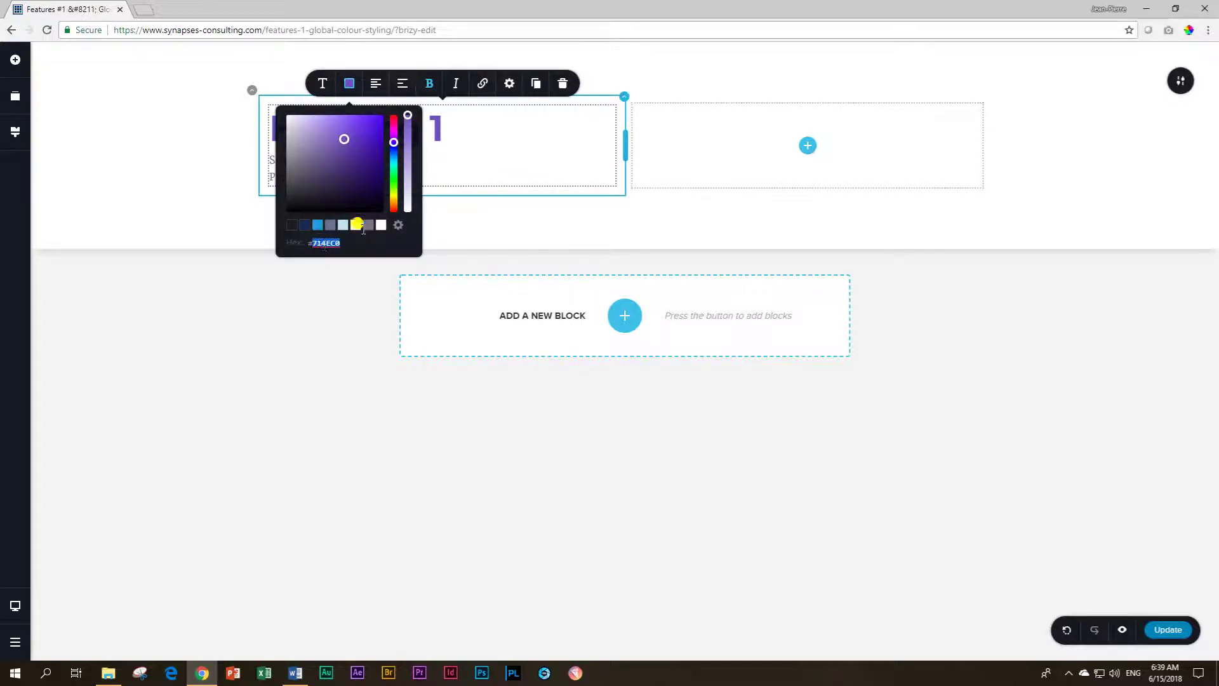
click(421, 130)
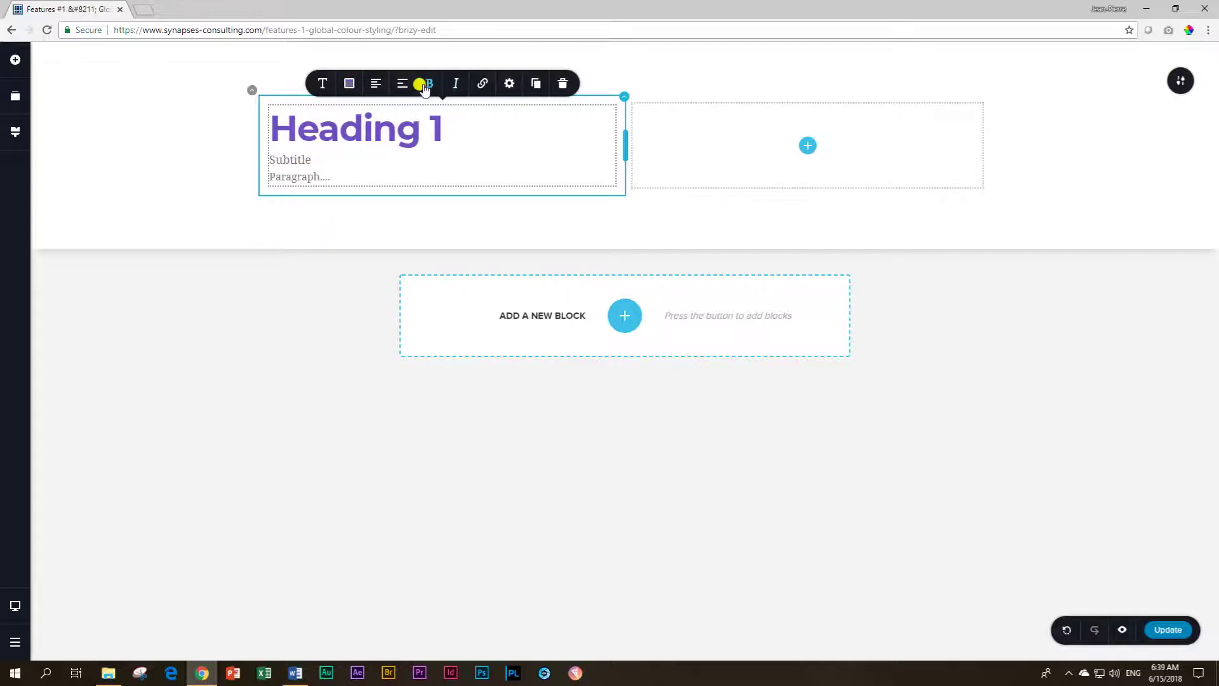
click(348, 83)
double_click(326, 242)
key(ctrl+v)
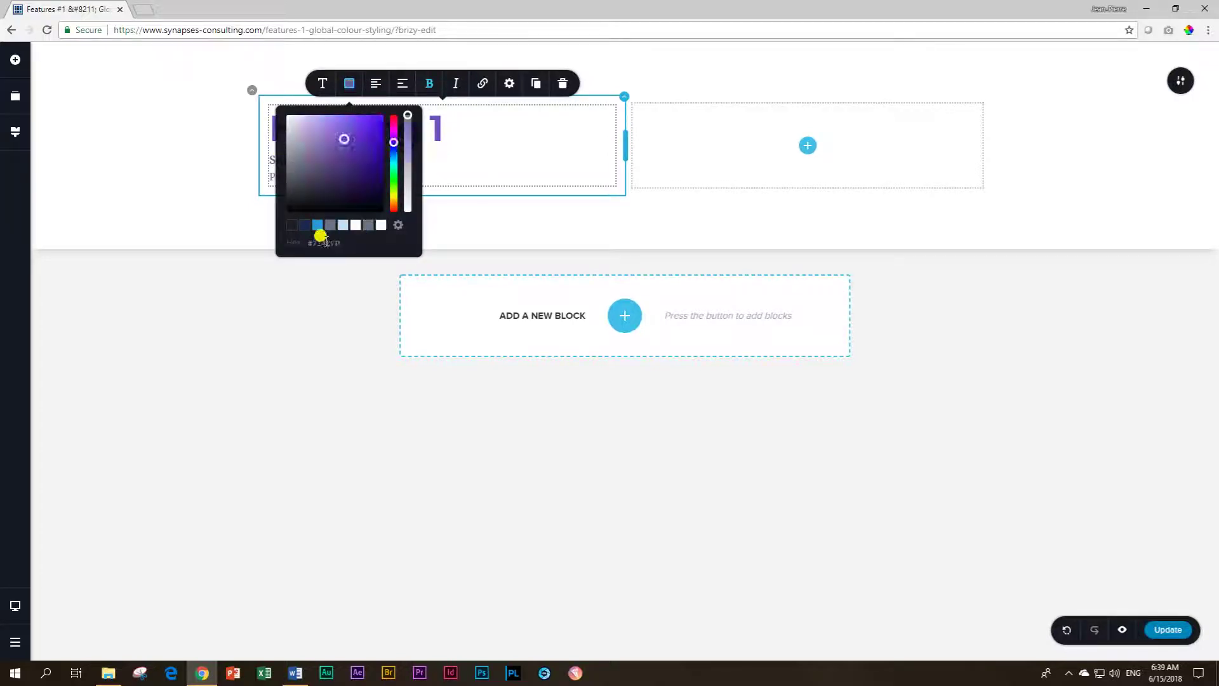
click(476, 149)
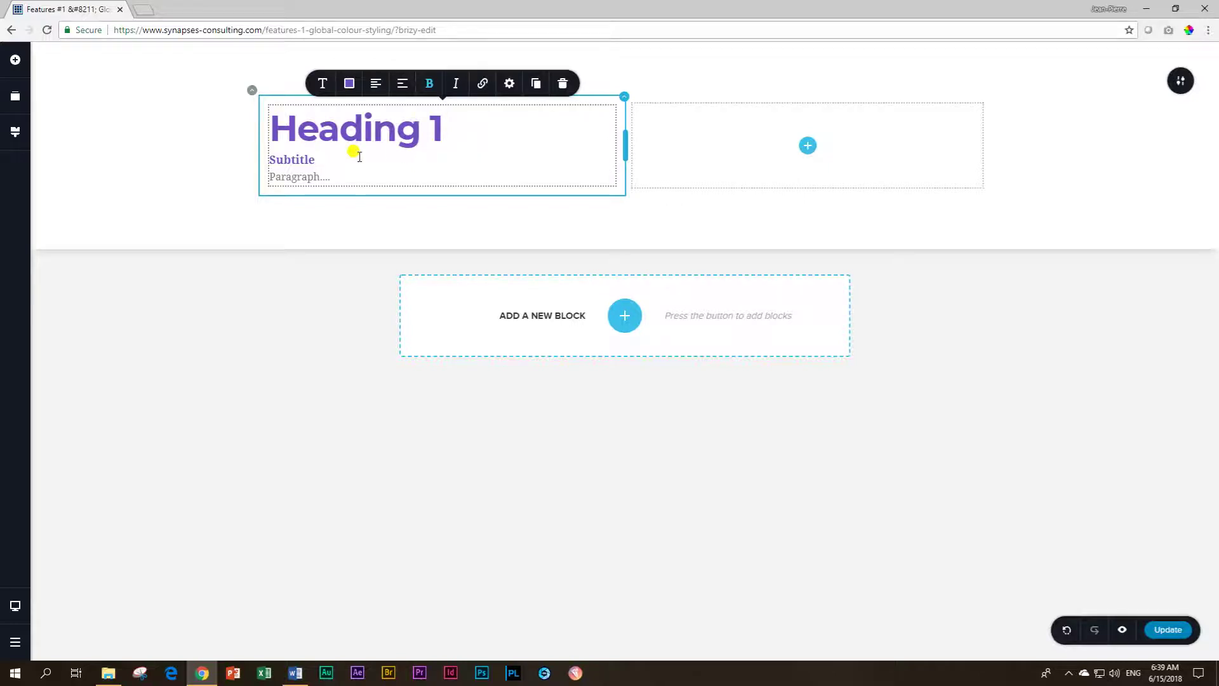
- Delete the block that holds the sample heading, subtitle and paragraph
click(15, 132)
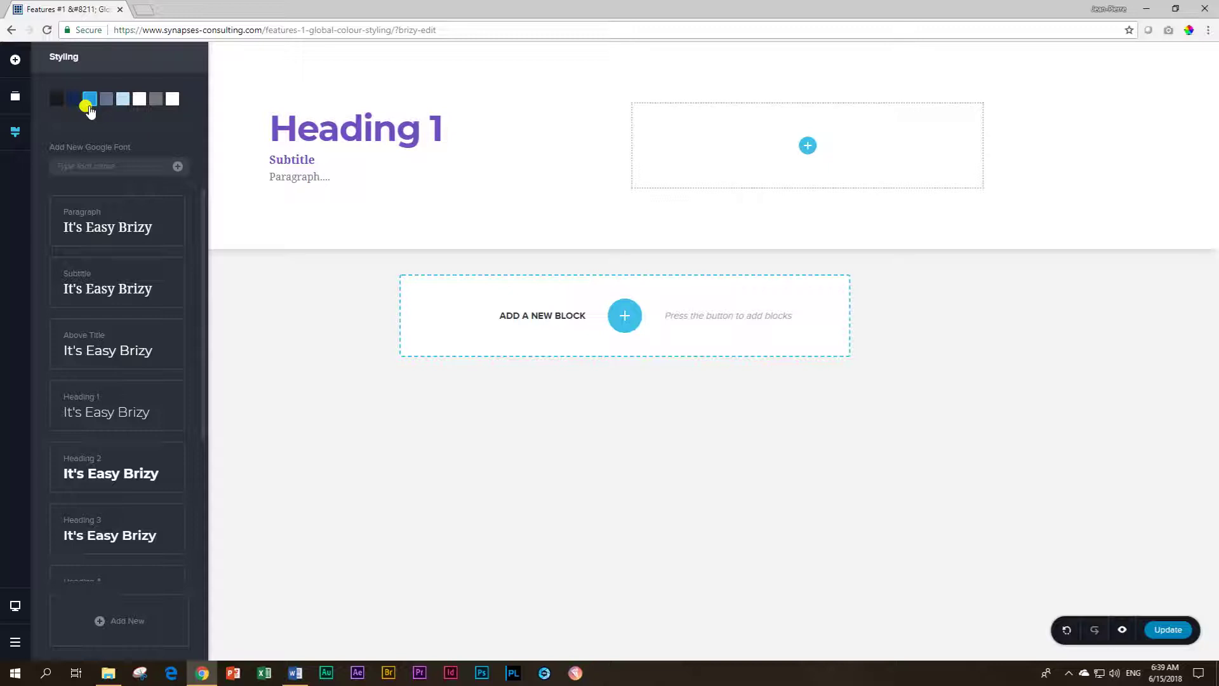
click(332, 155)
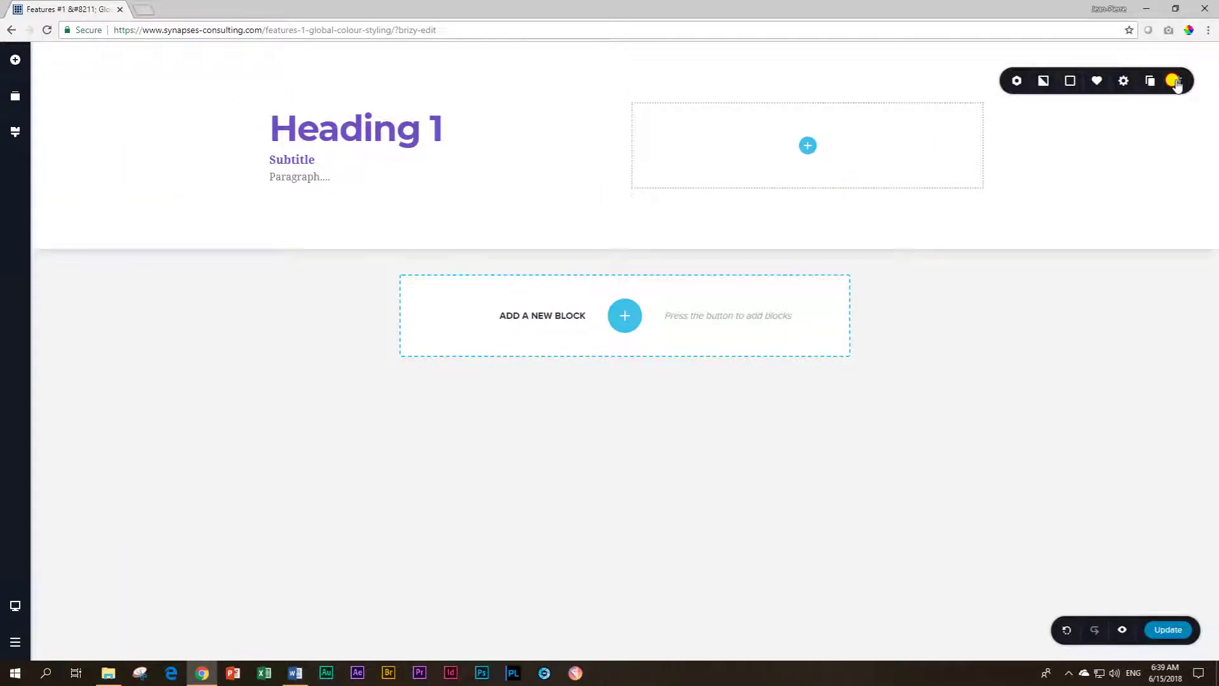
click(1175, 83)
- Insert the light "Beautiful world" predesigned block on the empty page
click(15, 131)
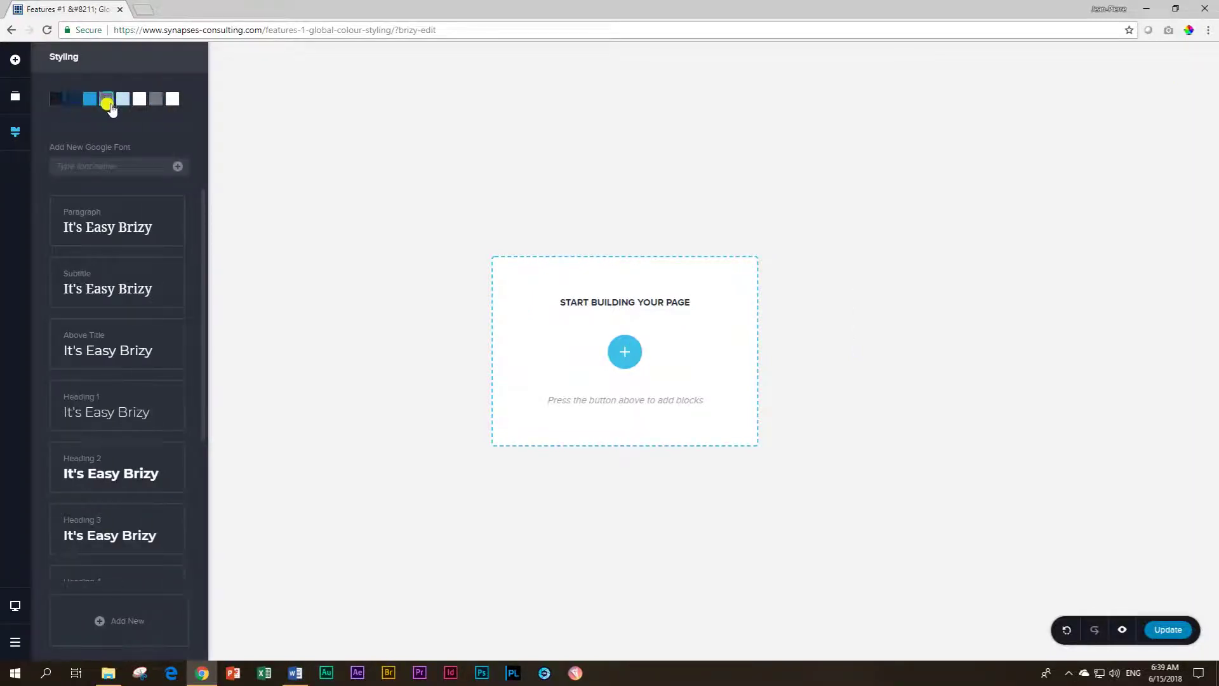
click(625, 352)
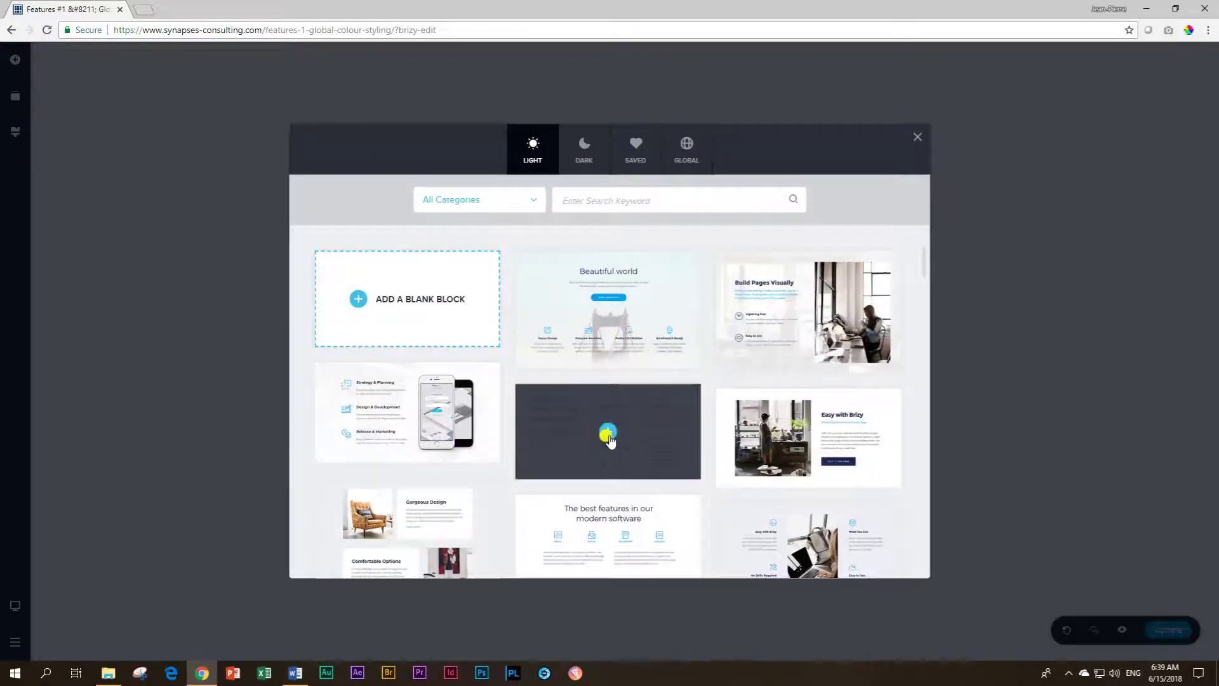
click(619, 348)
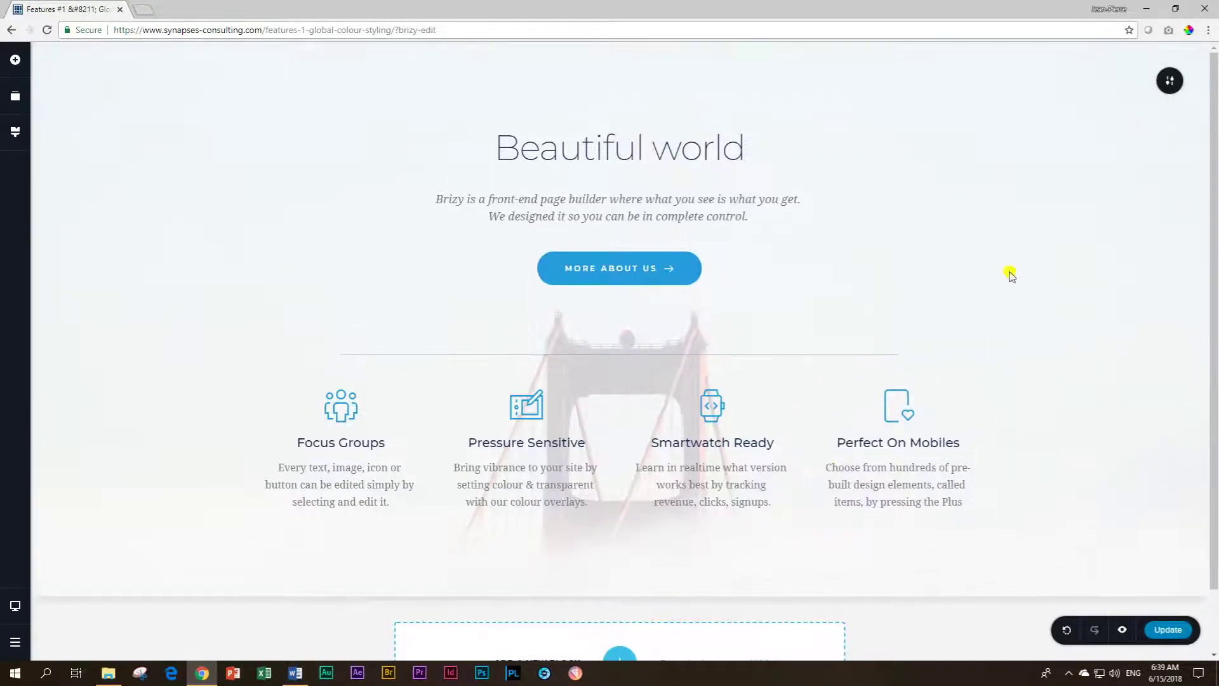
- Add the light contact-info block with "Have any questions?", "Open Mon - Fri" and "Need some help?" below the "Beautiful world" block
scroll(626, 597, down, 1)
click(620, 594)
scroll(650, 443, down, 3)
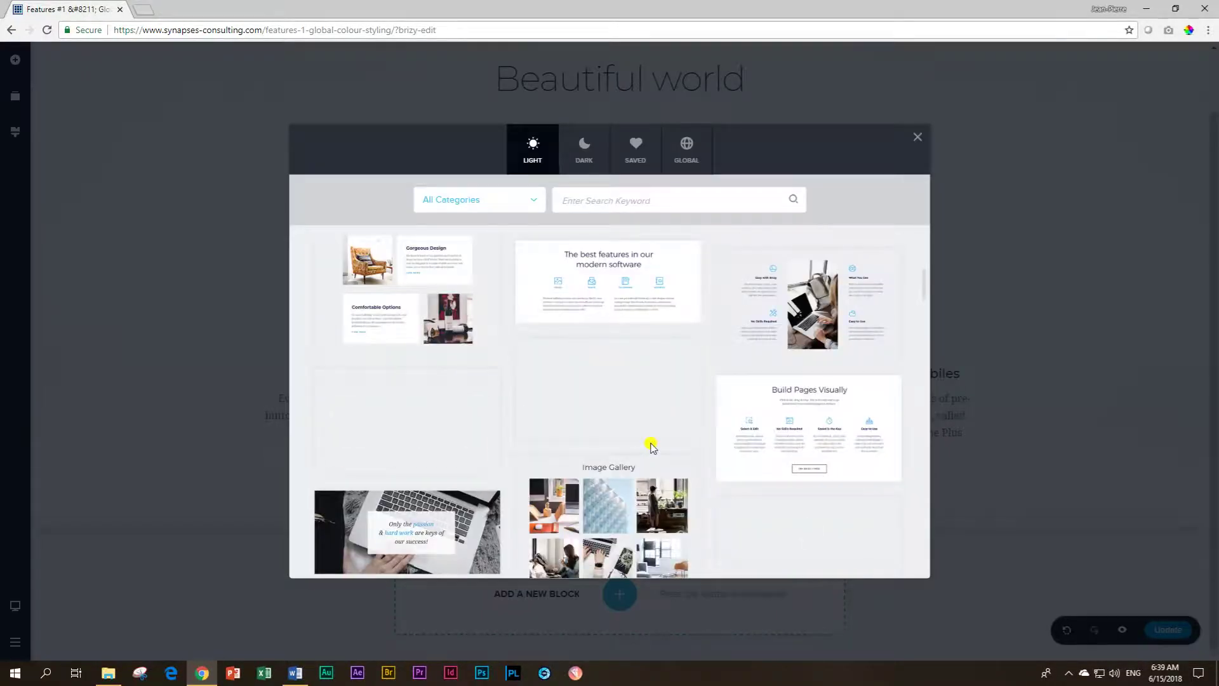
scroll(743, 425, down, 4)
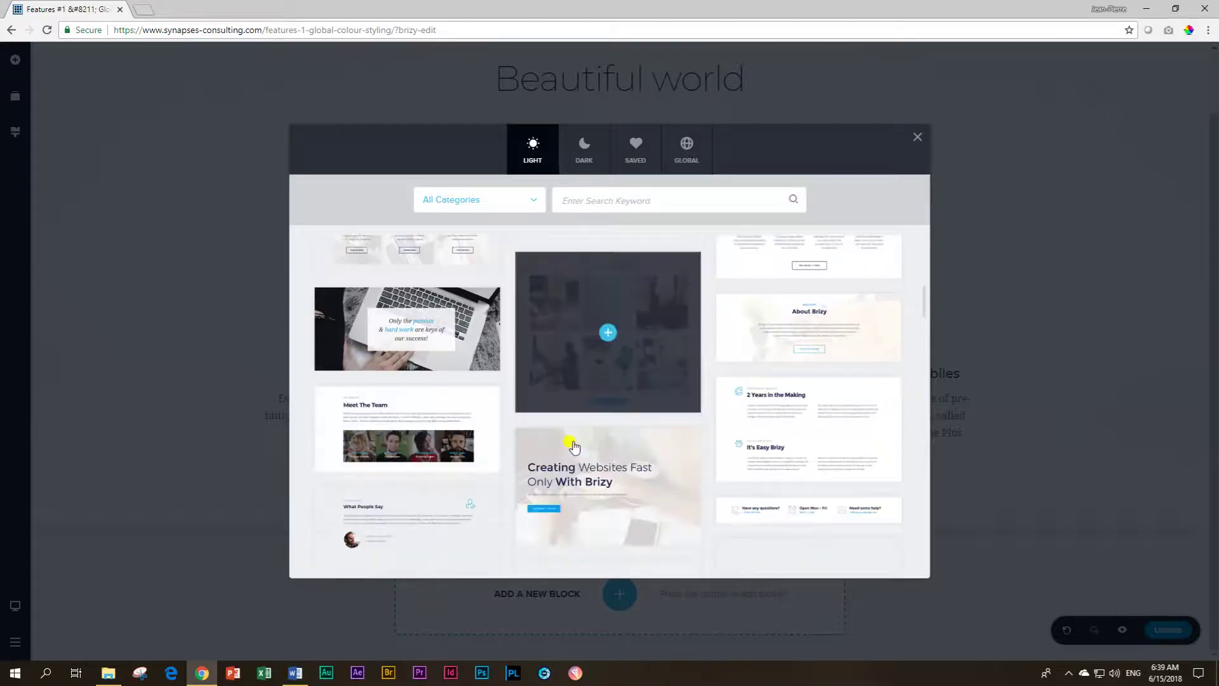
click(755, 458)
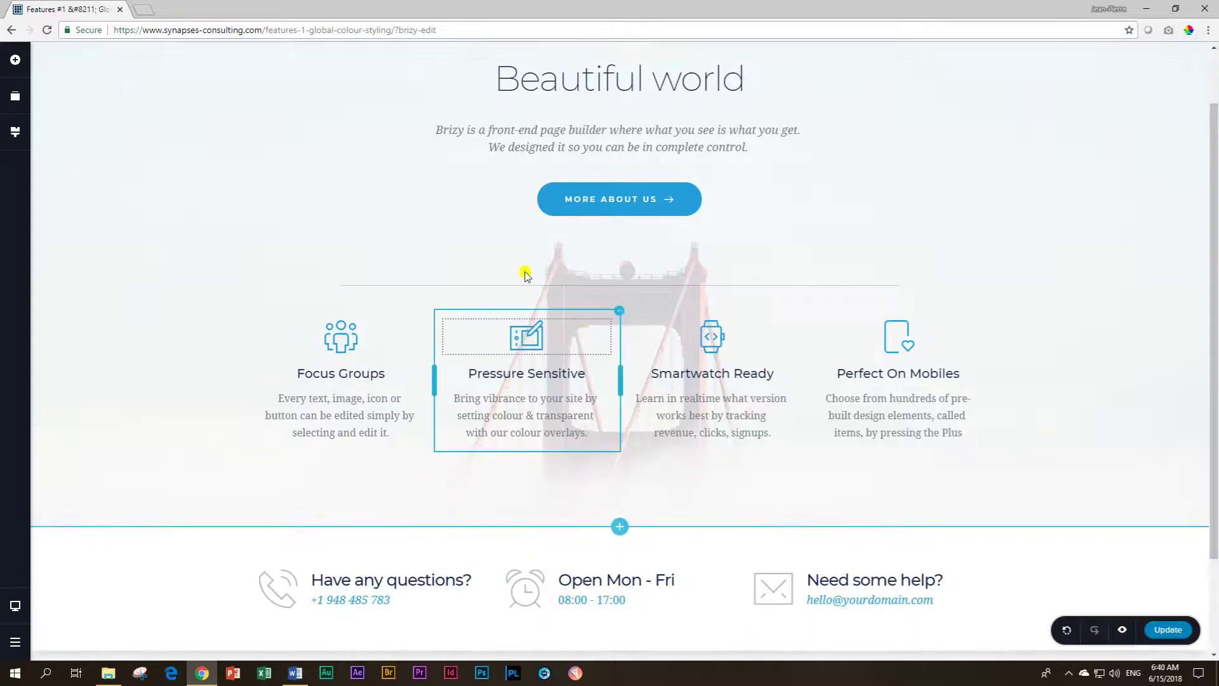
- Examine which palette colour is used for the phone number text under "Have any questions?"
click(350, 603)
click(345, 546)
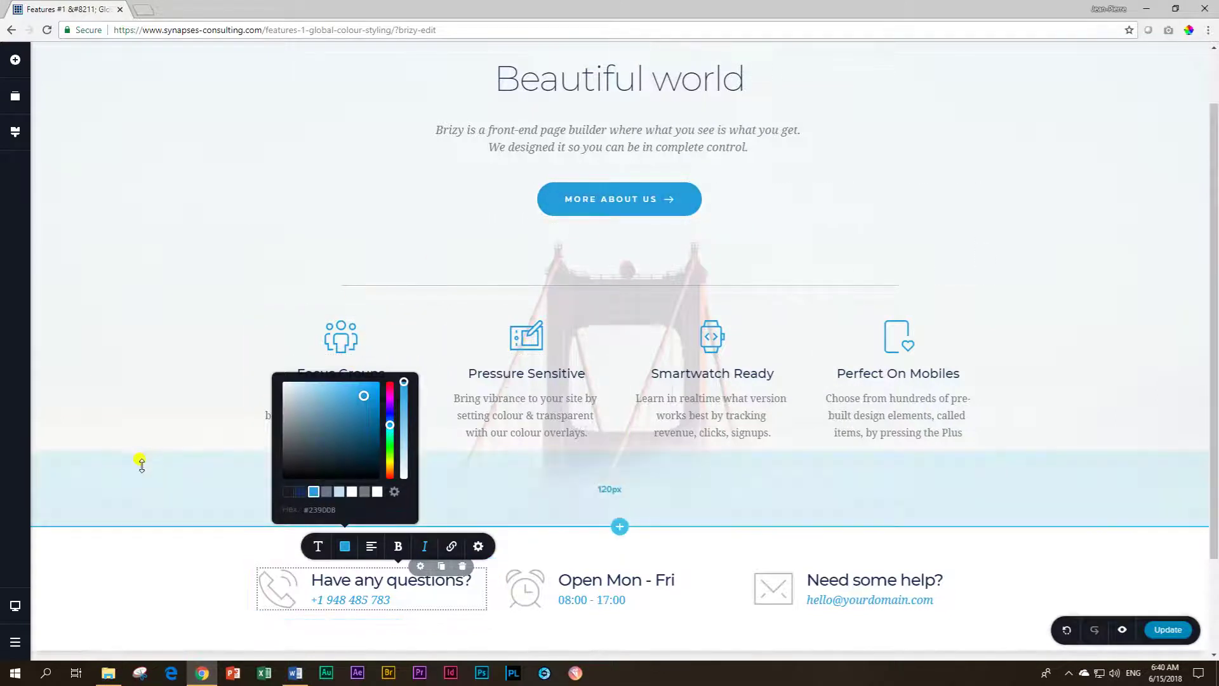
click(167, 578)
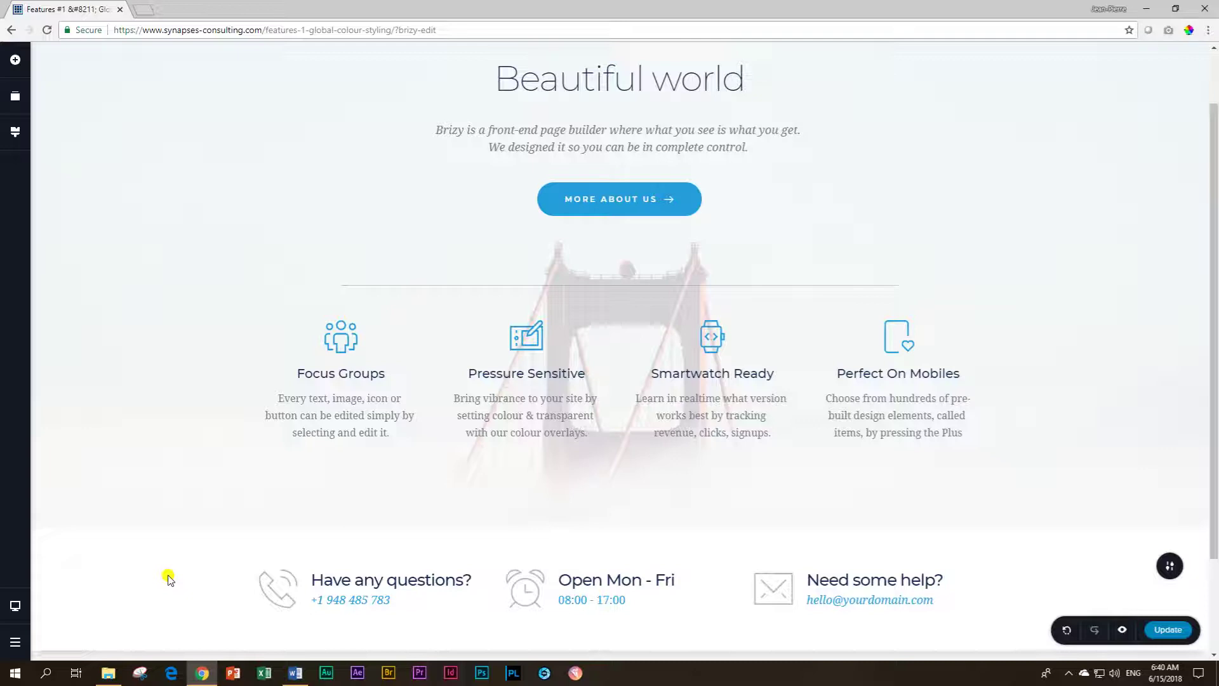
- Change the blue accent in the global colour palette to purple #B323DB
click(26, 132)
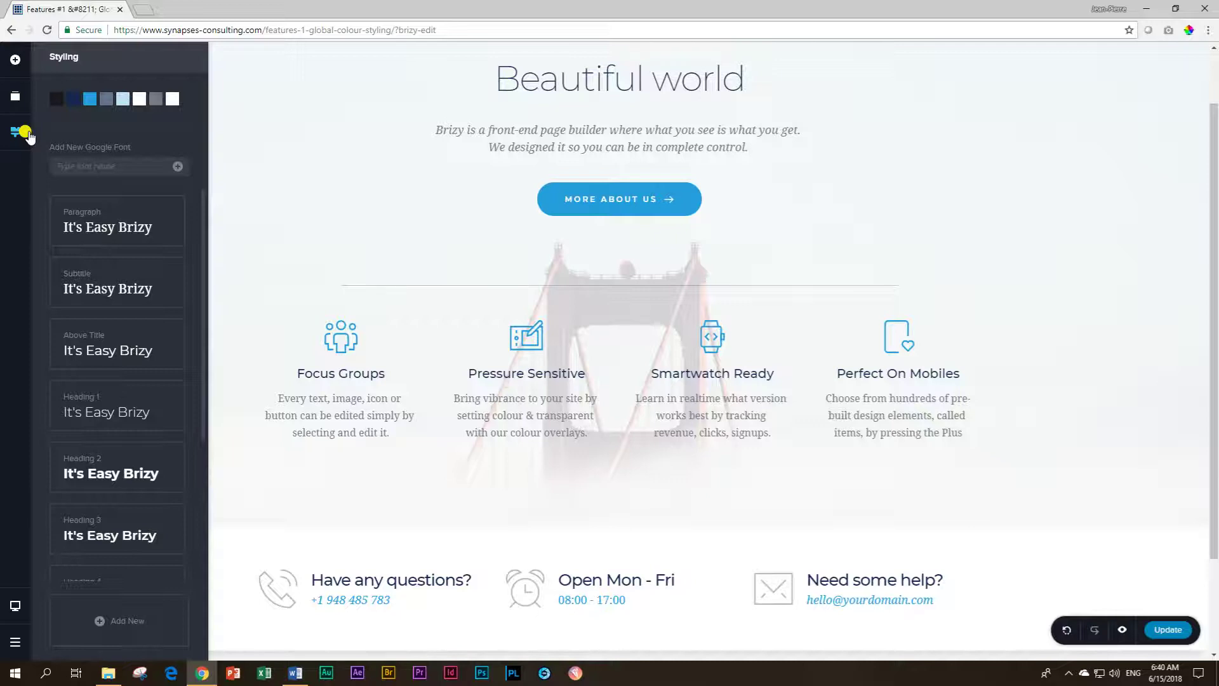
click(88, 104)
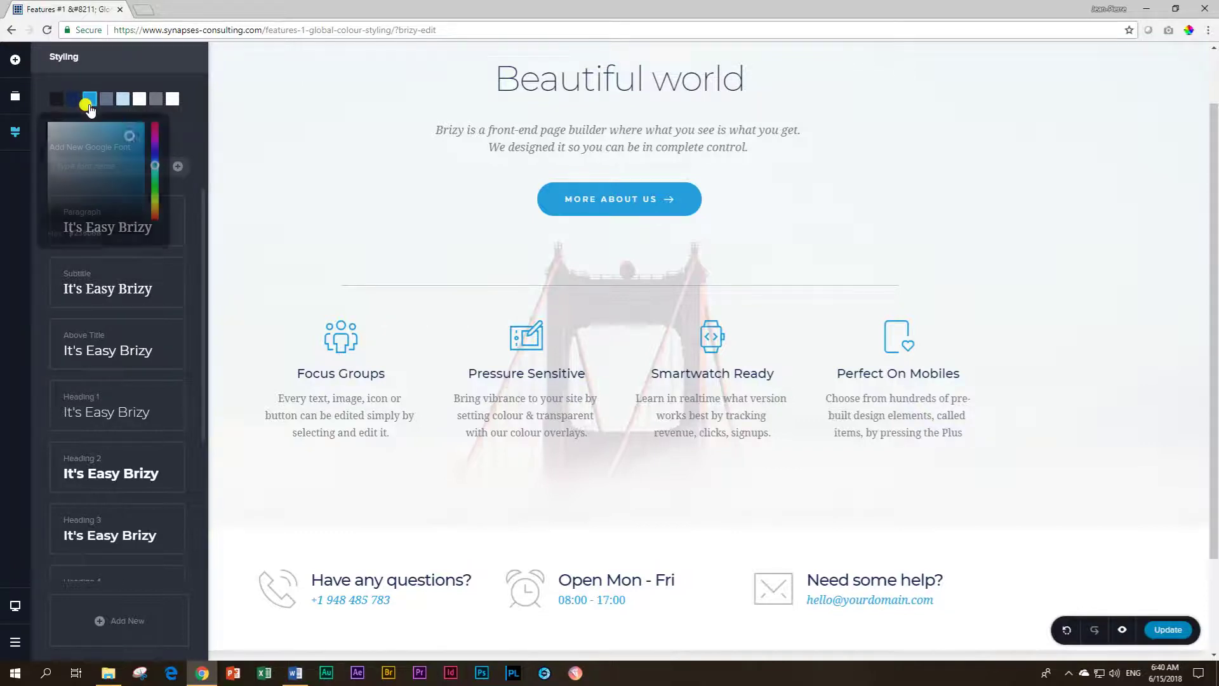
click(154, 144)
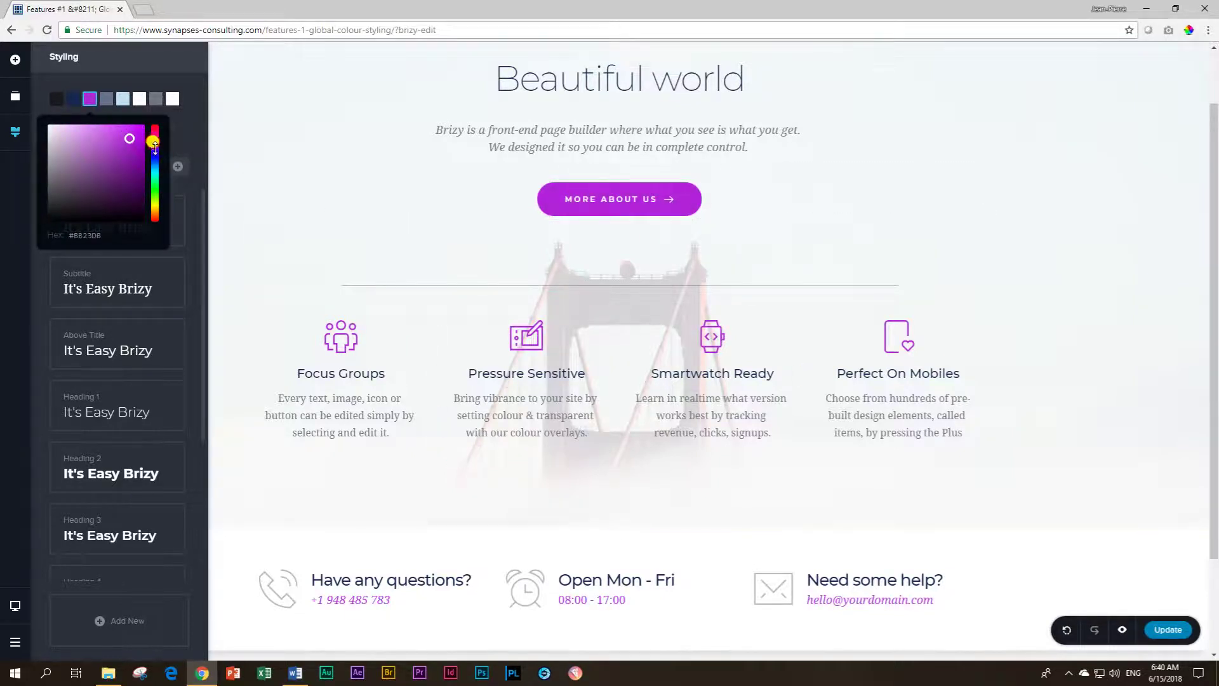
mouse_move(155, 160)
mouse_down()
mouse_move(155, 196)
mouse_move(154, 138)
mouse_move(154, 197)
mouse_move(155, 129)
mouse_move(154, 172)
mouse_move(155, 143)
mouse_up()
click(1108, 256)
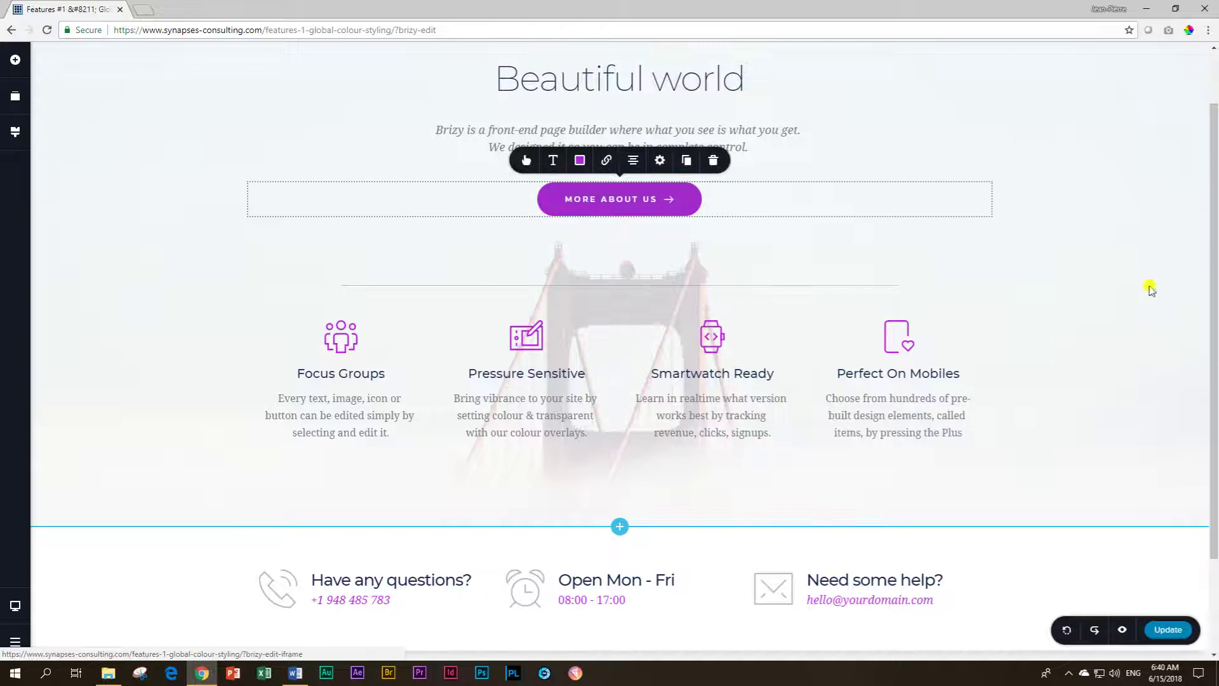
- Examine the global palette and which of its colours the "Focus Groups" icon uses
click(15, 131)
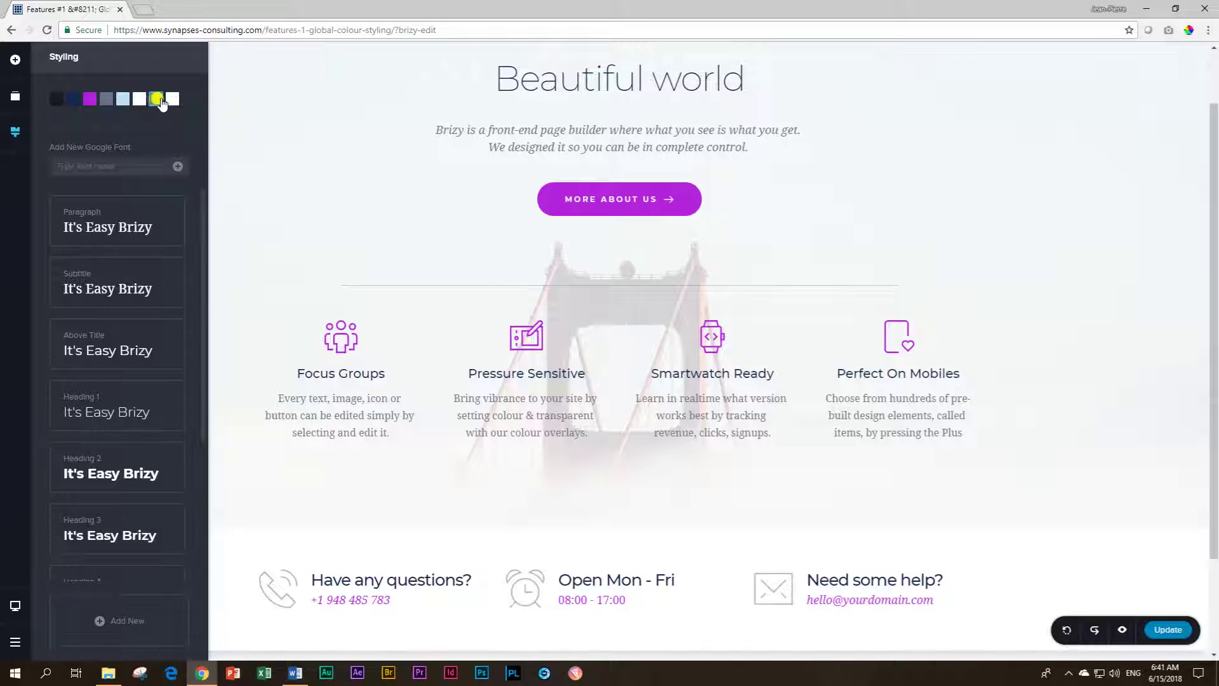
click(345, 348)
click(287, 297)
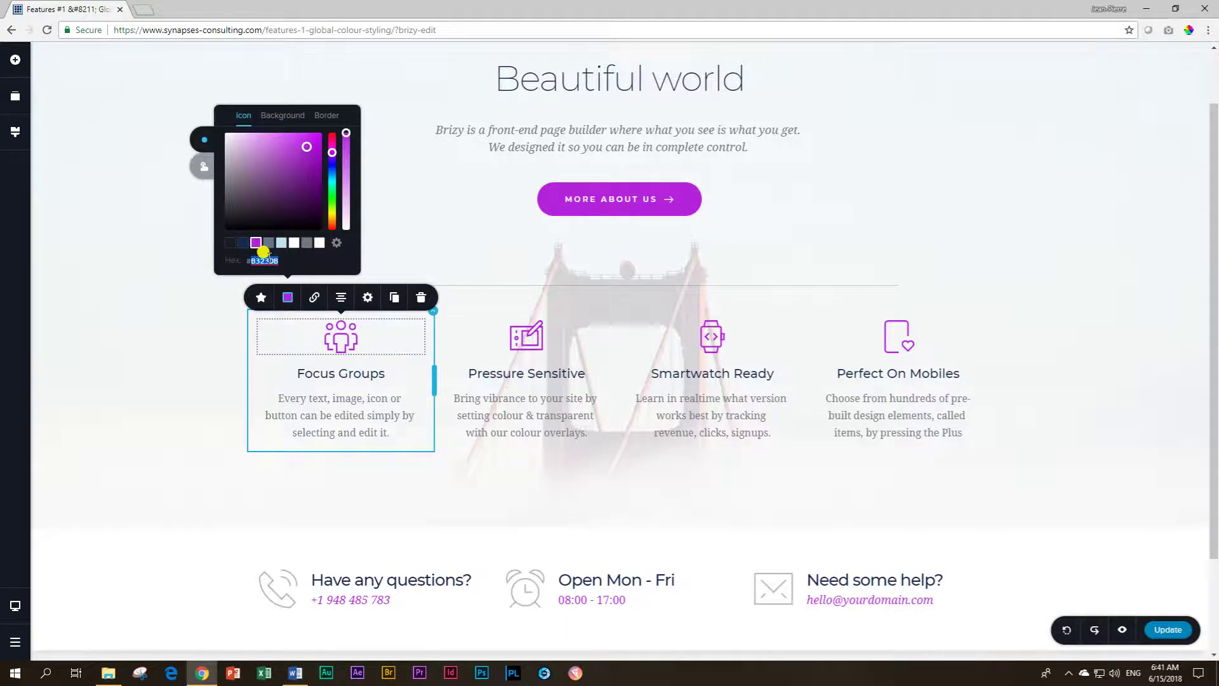
click(198, 365)
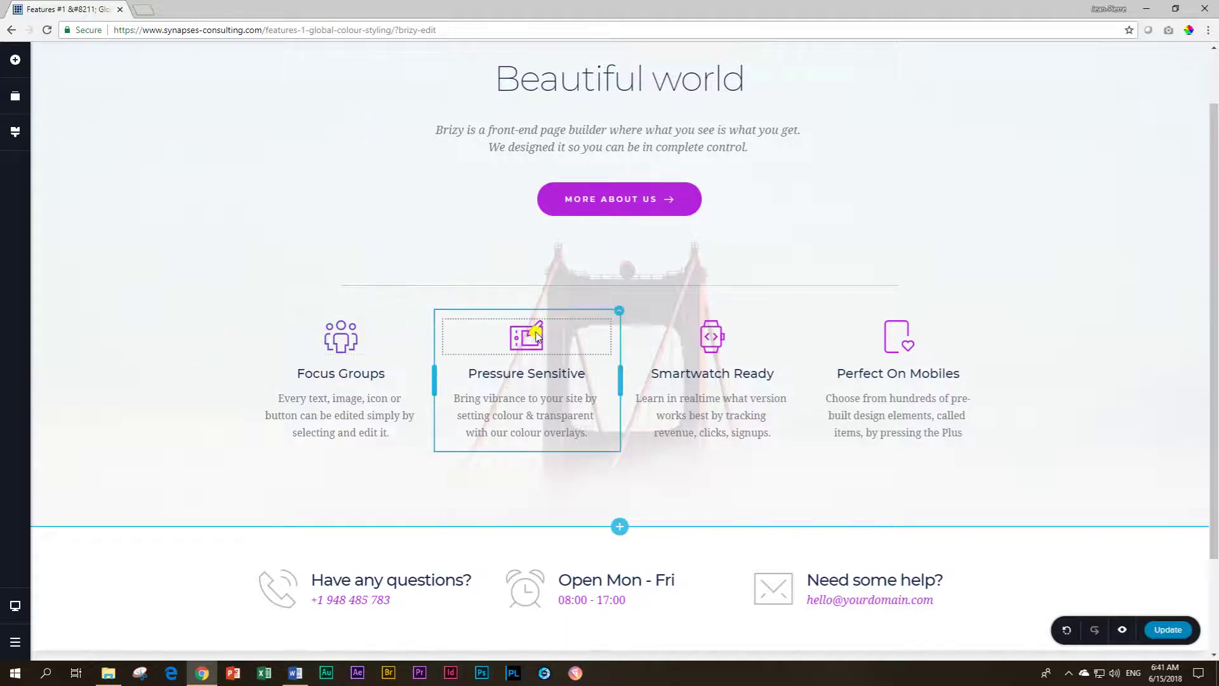
- Give only the "Pressure Sensitive" icon a custom teal colour in place of its global palette colour
click(536, 337)
click(473, 297)
drag(516, 155, 517, 189)
click(144, 355)
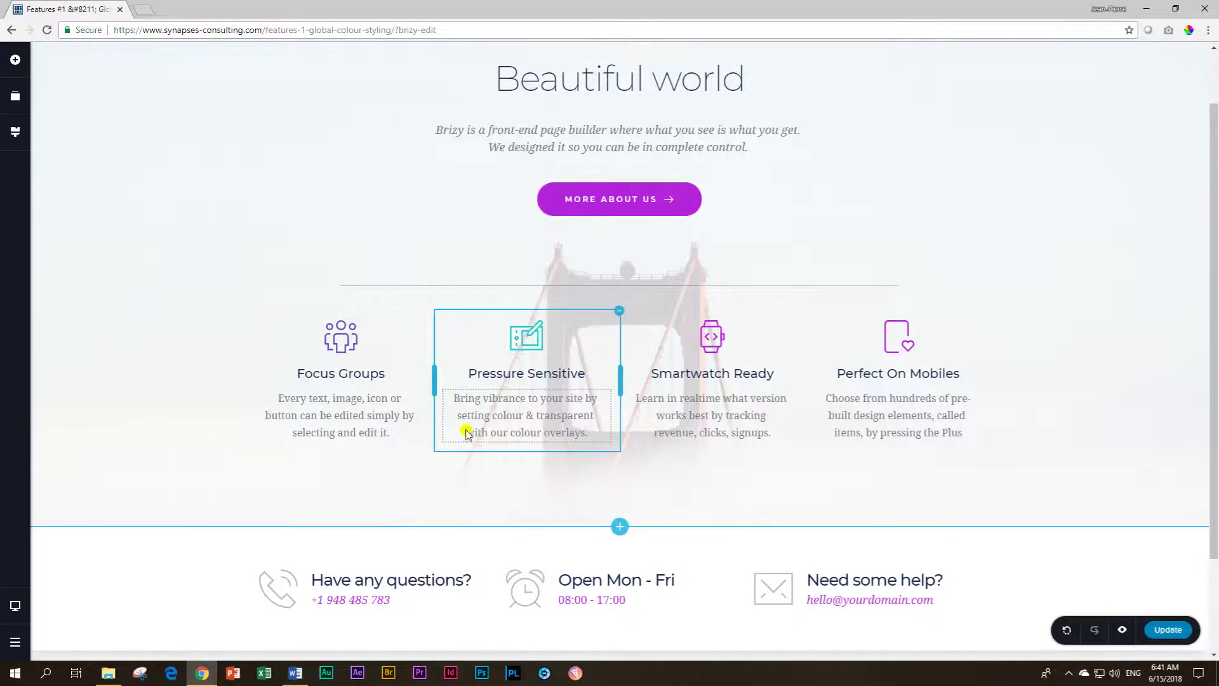
- Make the "Beautiful world" heading bold, colour it with the purple palette swatch, and check the global palette
click(15, 131)
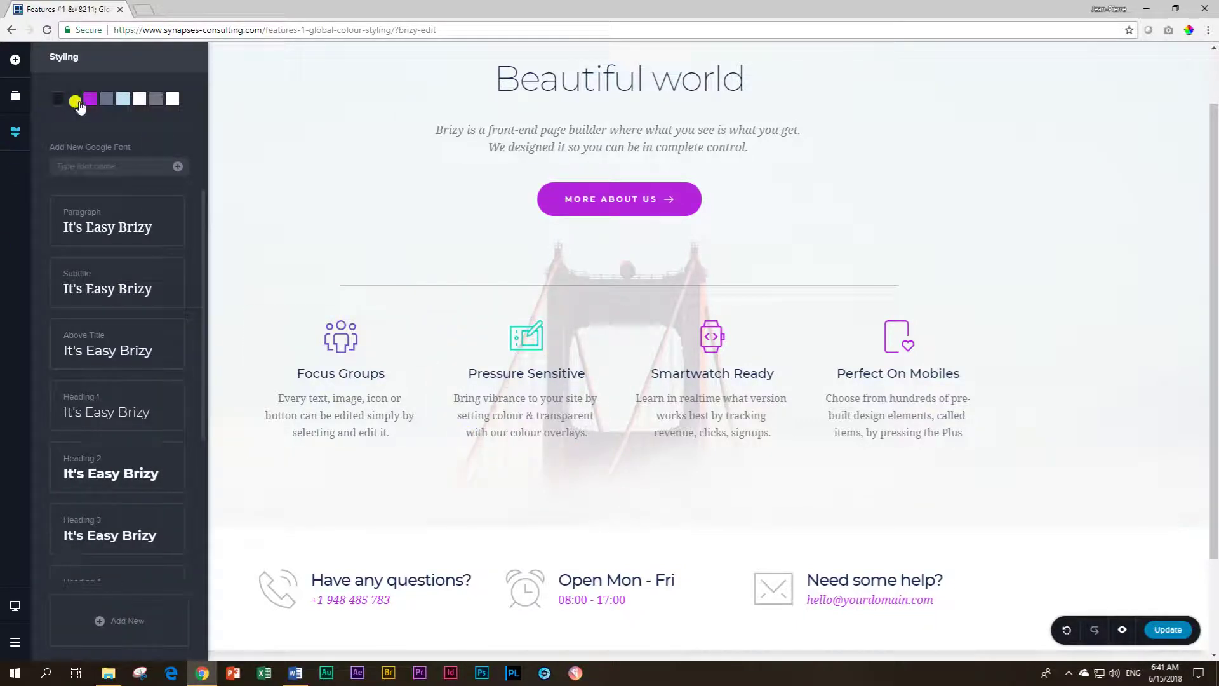
click(614, 79)
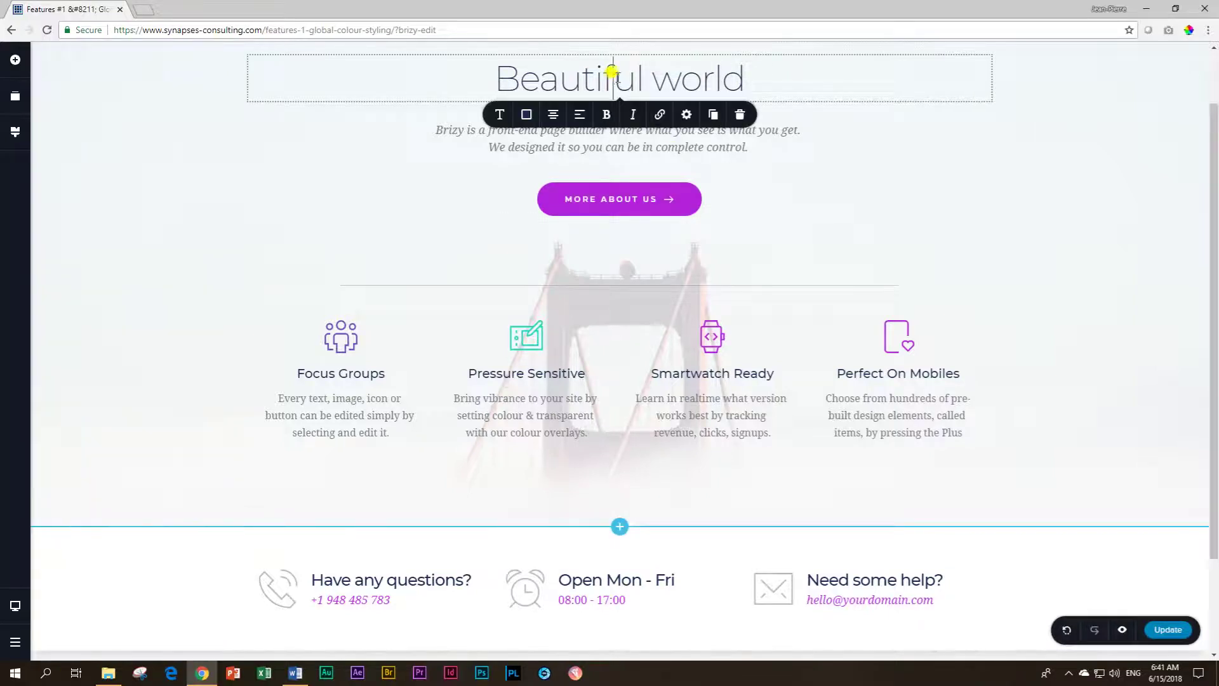
click(606, 114)
click(526, 115)
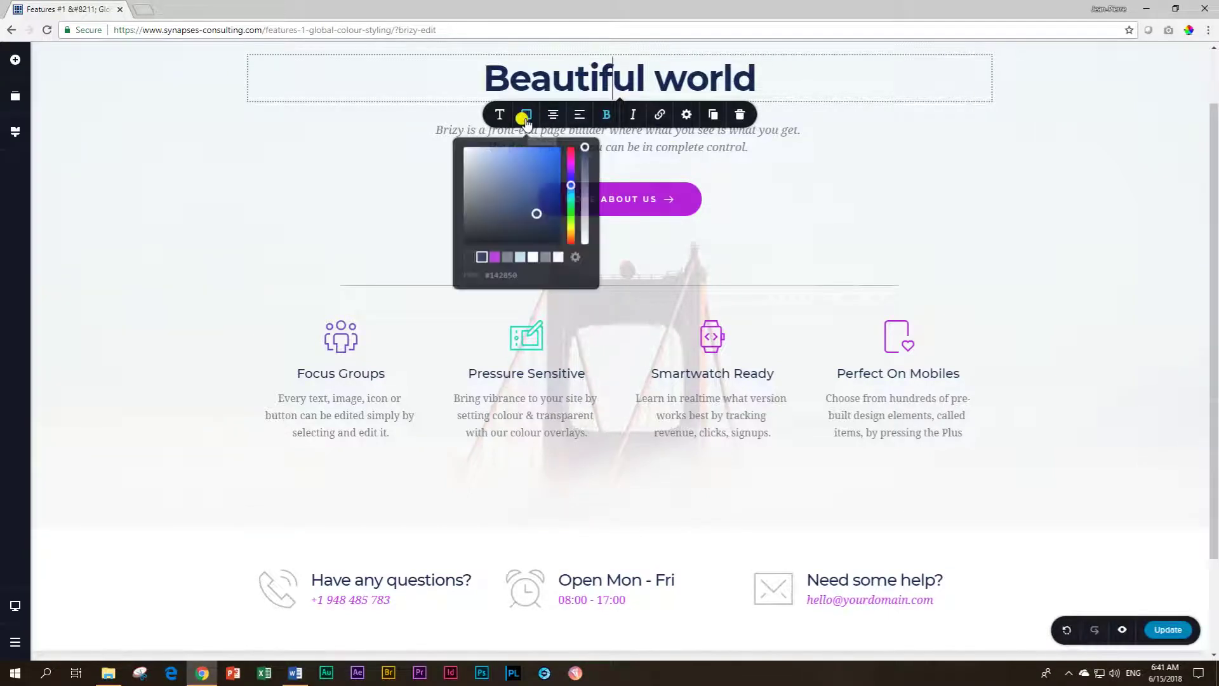
click(496, 256)
click(1072, 192)
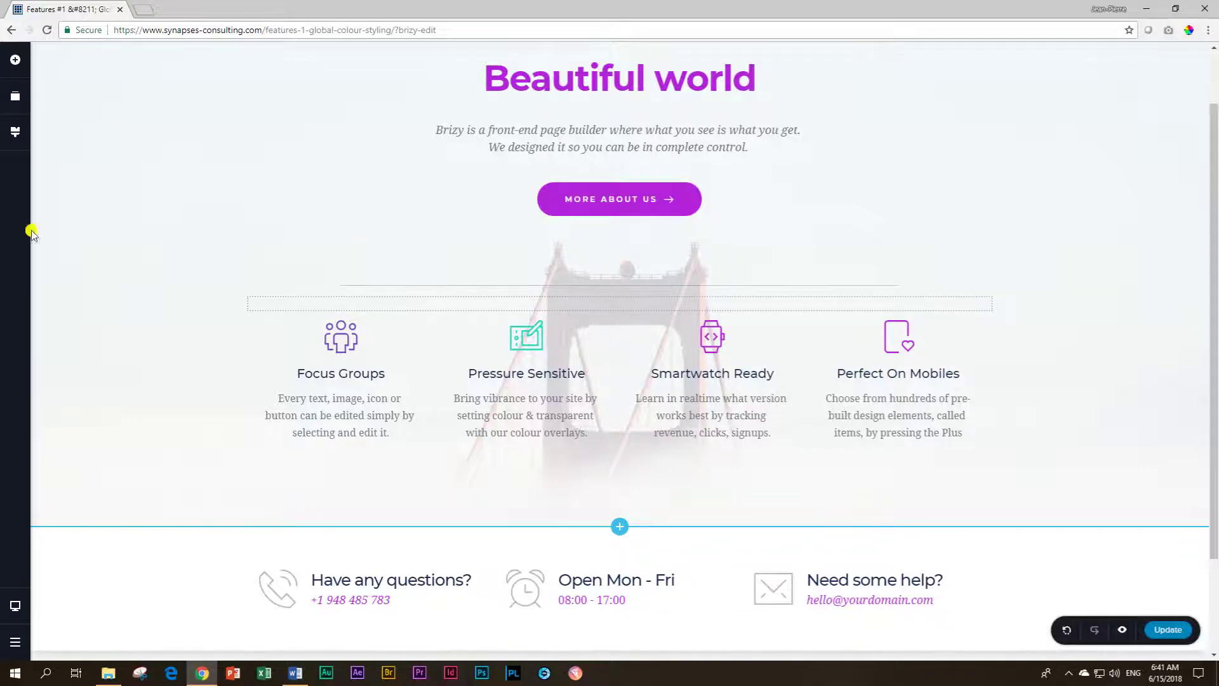
click(15, 132)
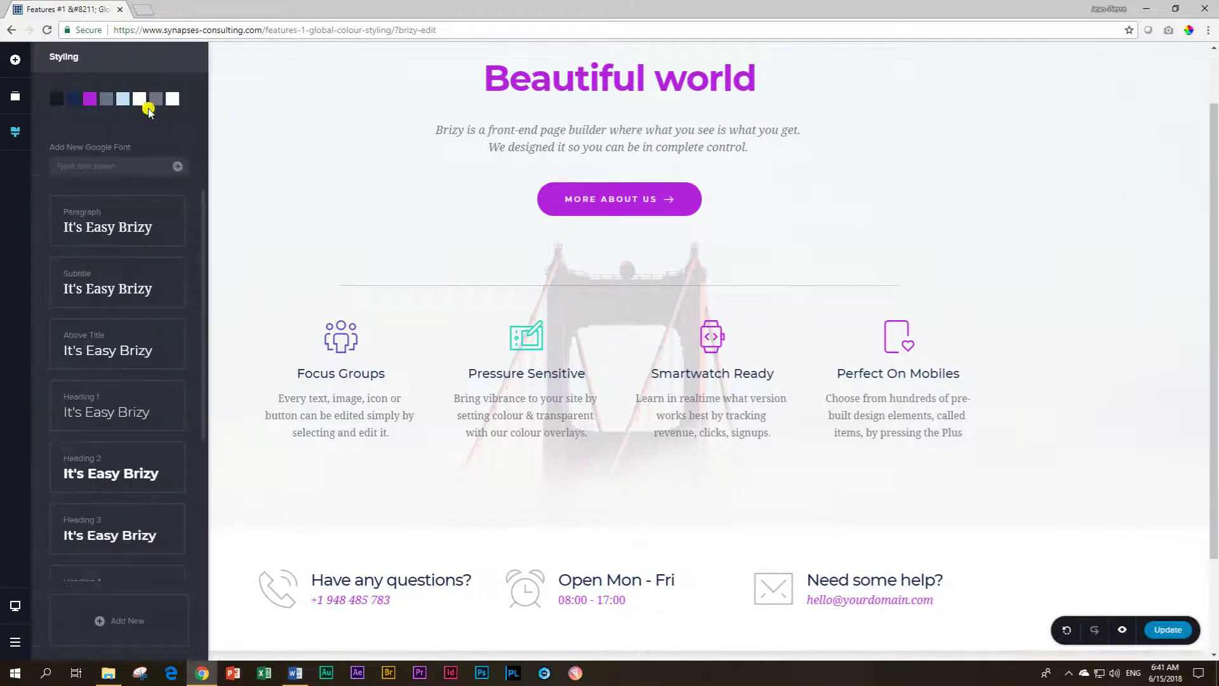
click(1118, 182)
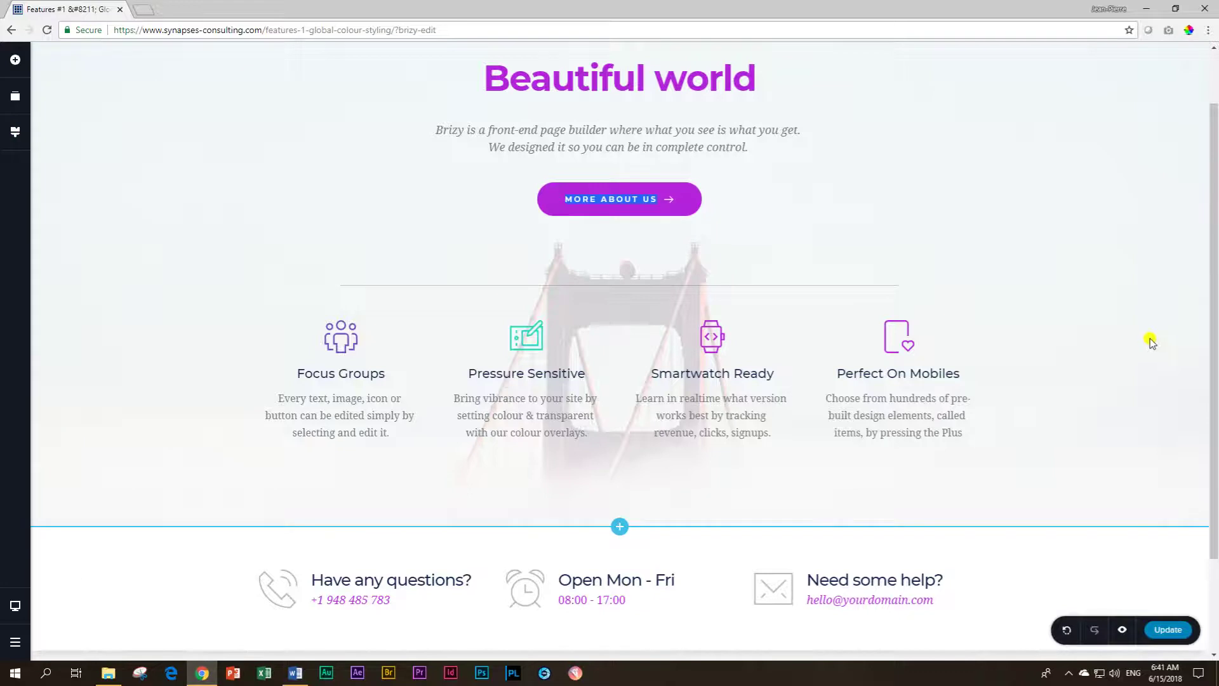
- Delete the "Beautiful world" block and the contact-info block to empty the page
scroll(1151, 343, up, 1)
mouse_move(1167, 81)
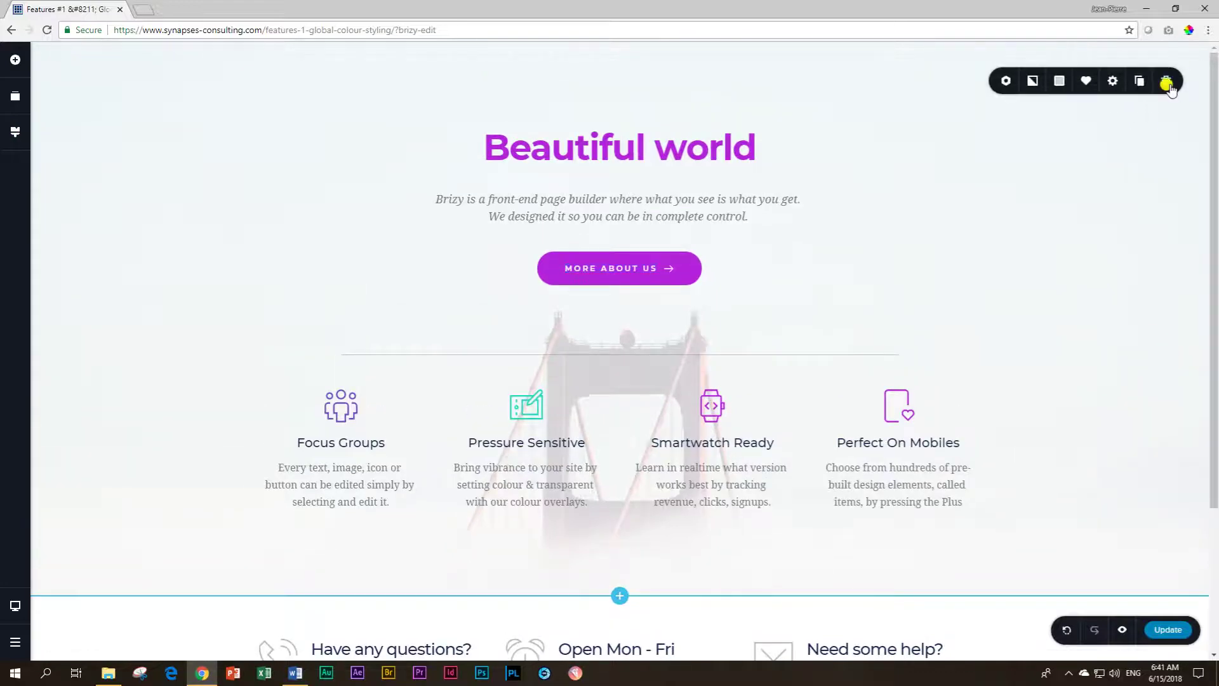
click(1167, 83)
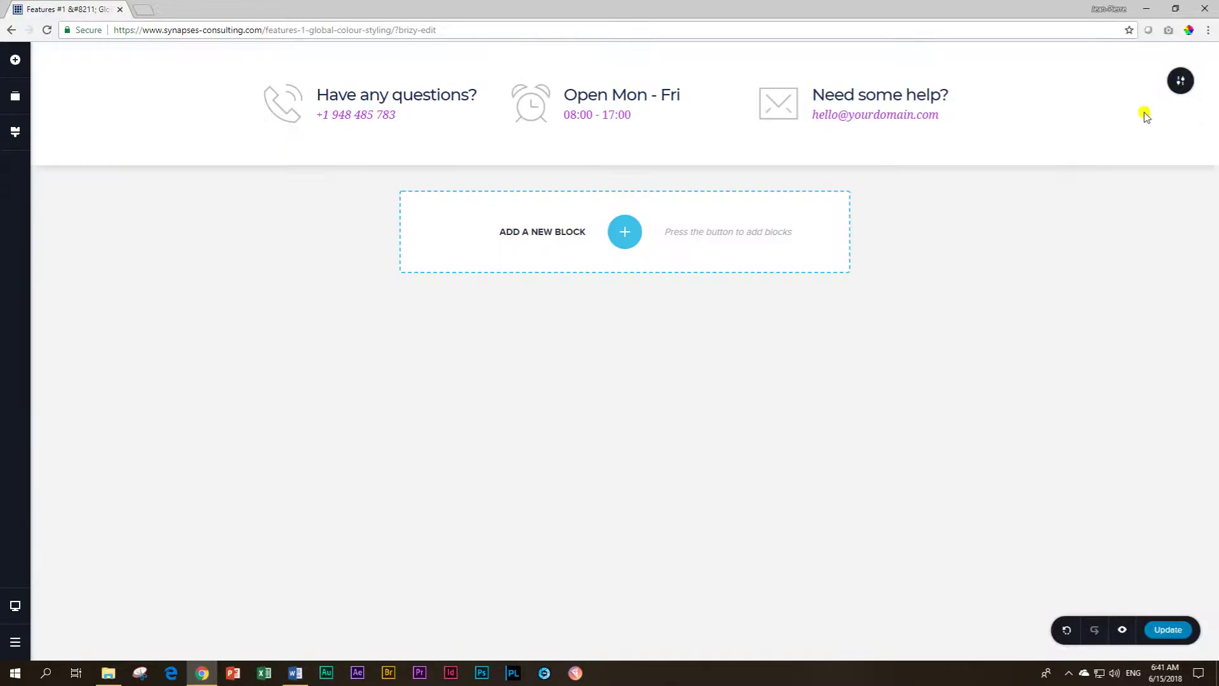
click(1178, 81)
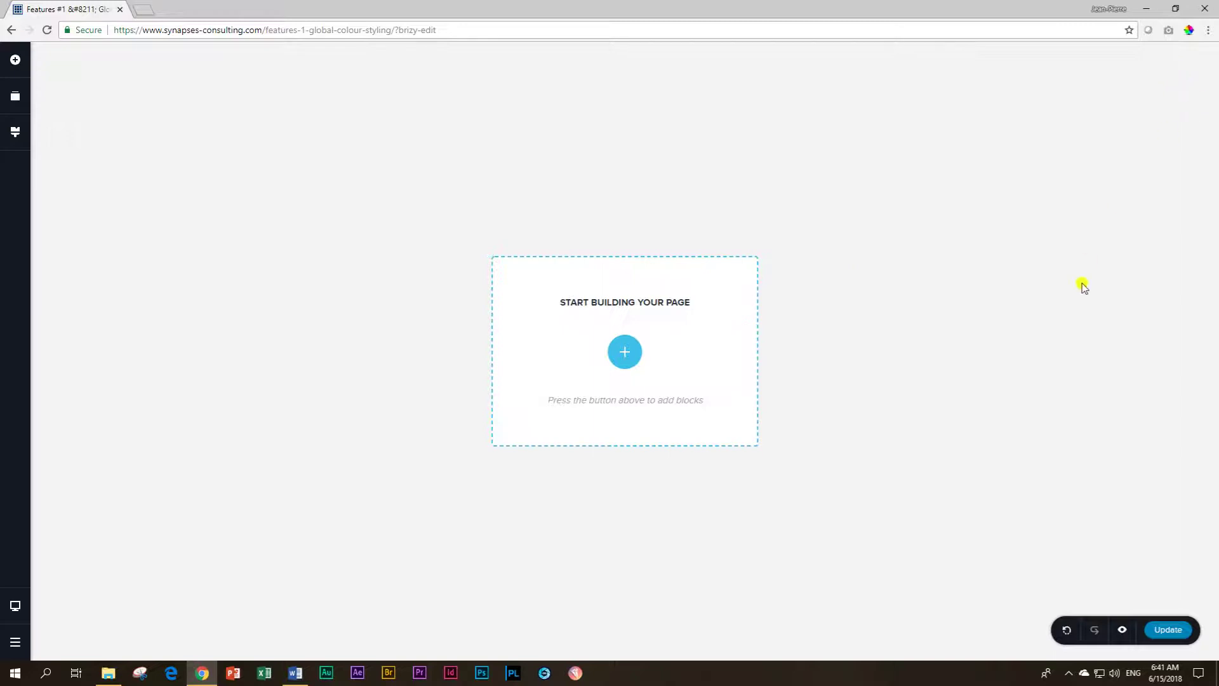
- Check the global palette and insert the light "The best features in our modern software" predesigned block on the empty page
click(14, 134)
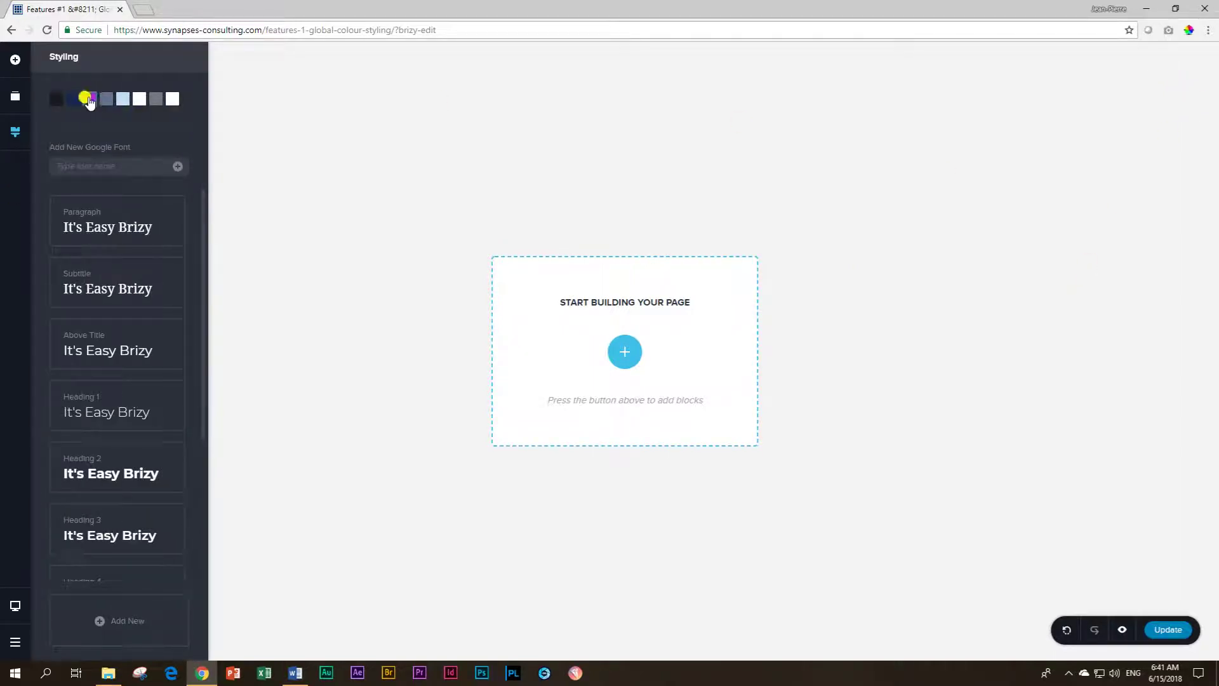
click(625, 352)
scroll(660, 383, down, 2)
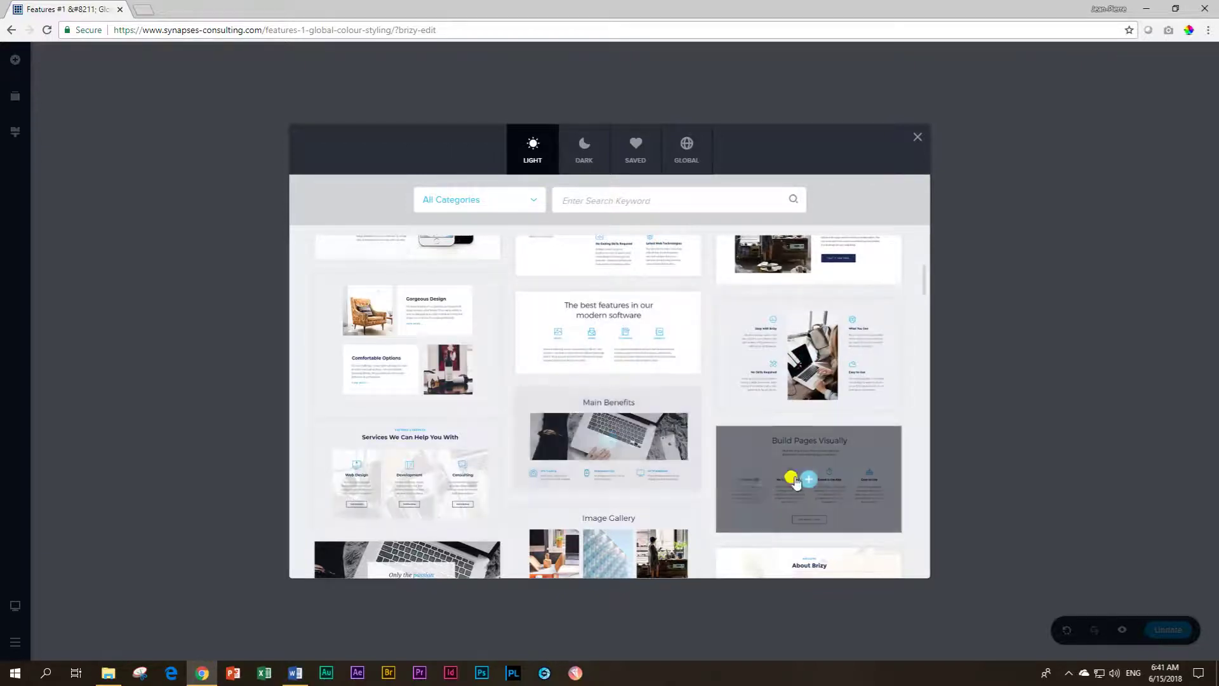
scroll(355, 489, down, 3)
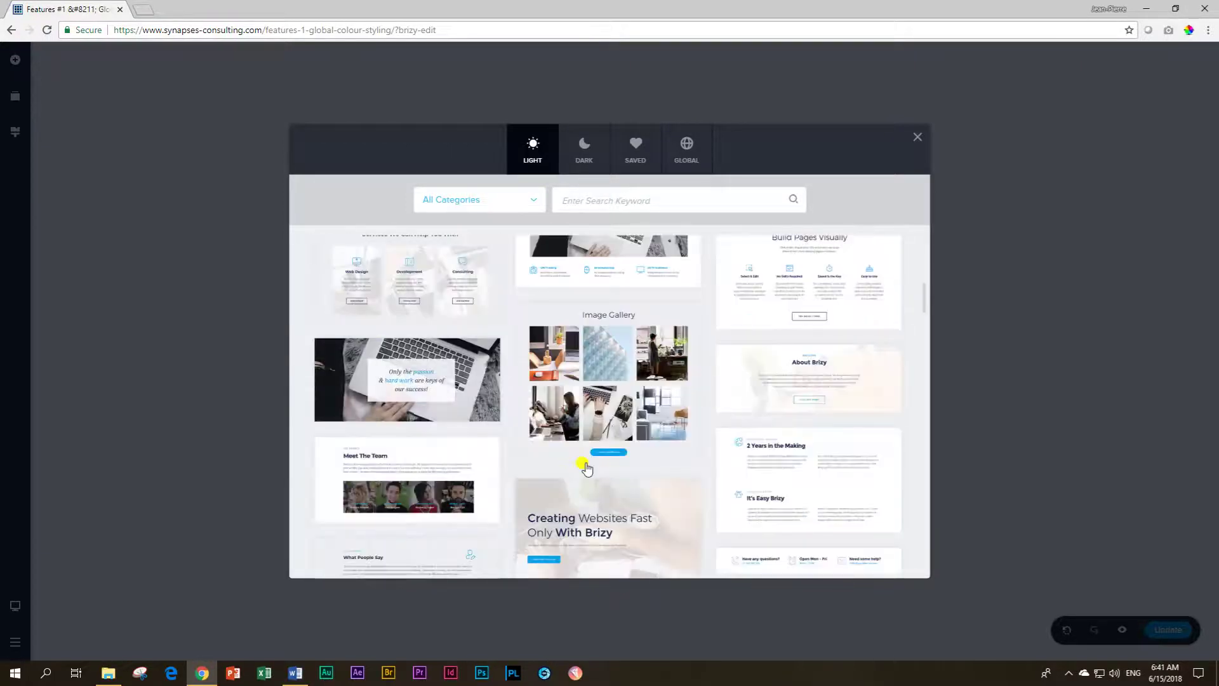
scroll(585, 381, up, 2)
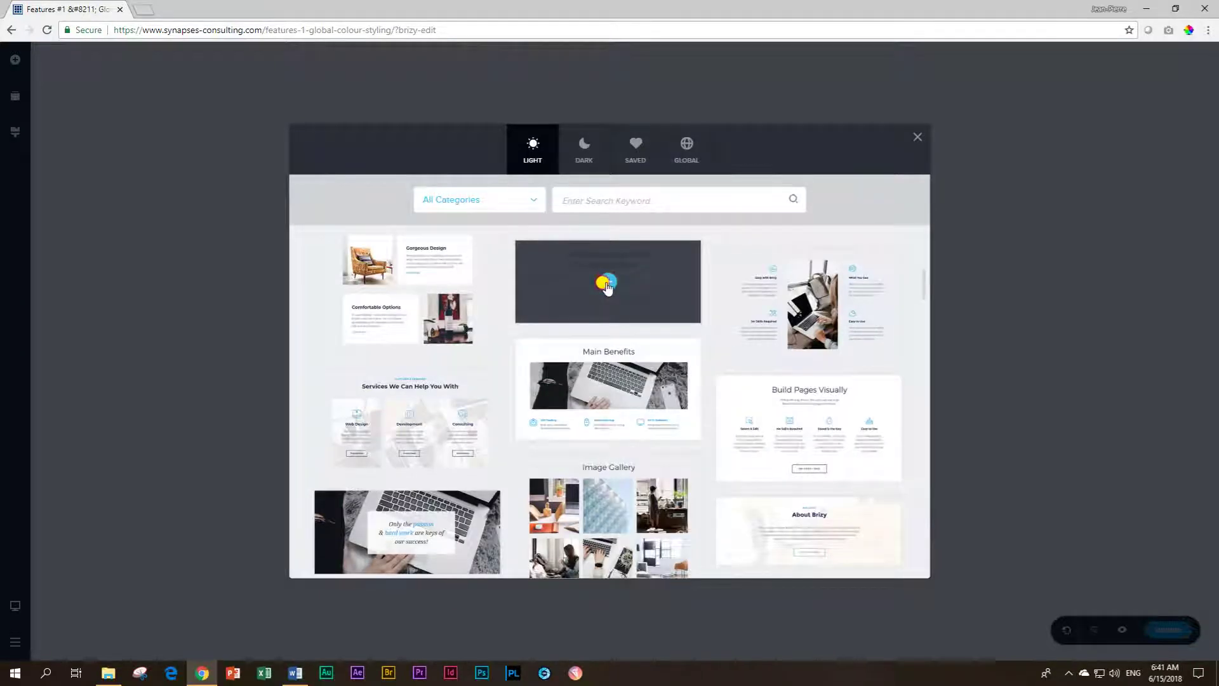
click(607, 283)
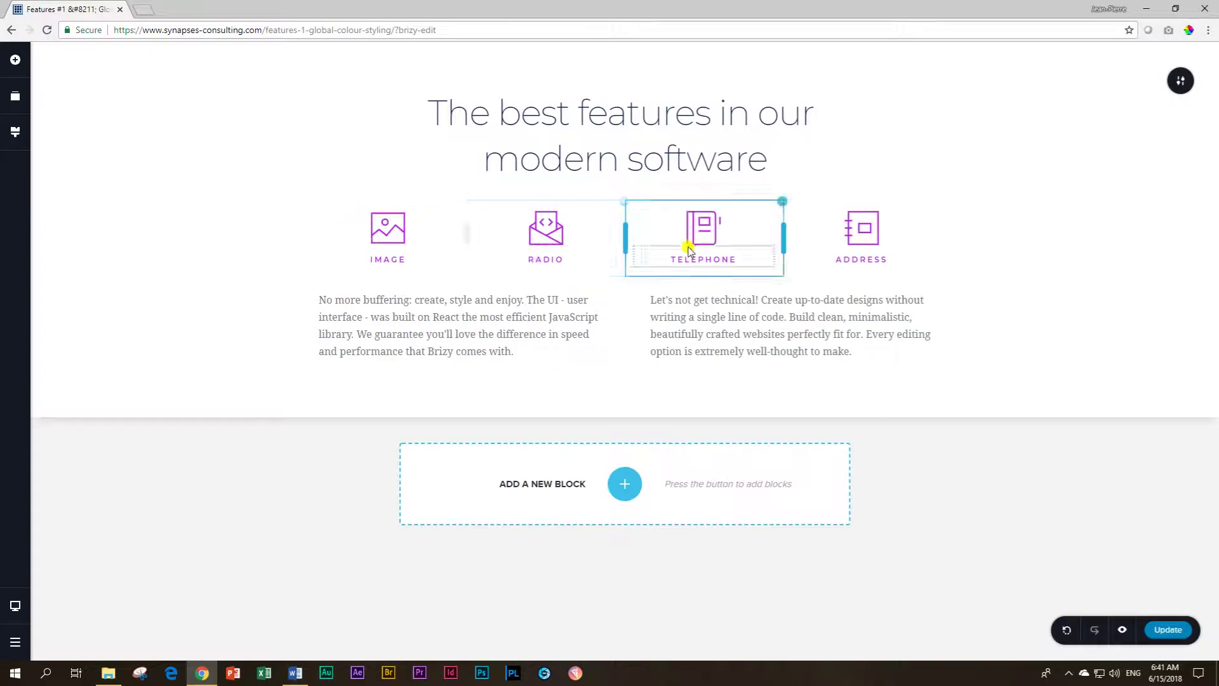
- Add the dark "Services We Can Help You With" predesigned block below the "The best features in our modern software" block
click(16, 132)
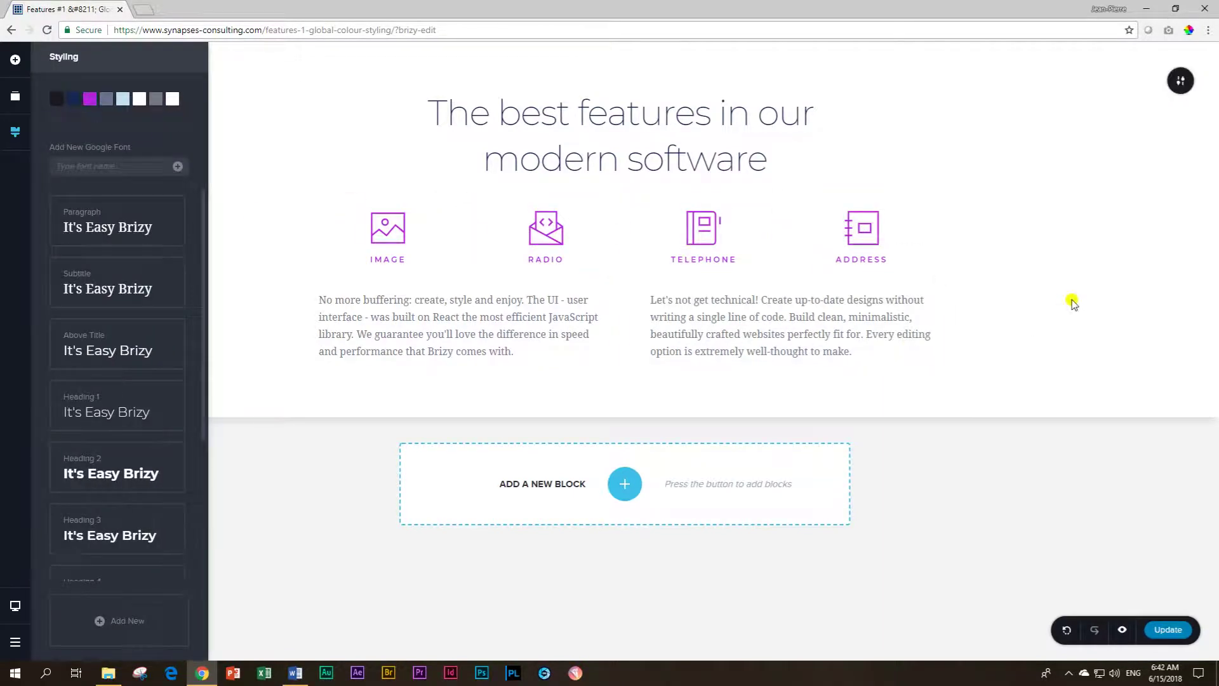
click(1048, 311)
click(622, 485)
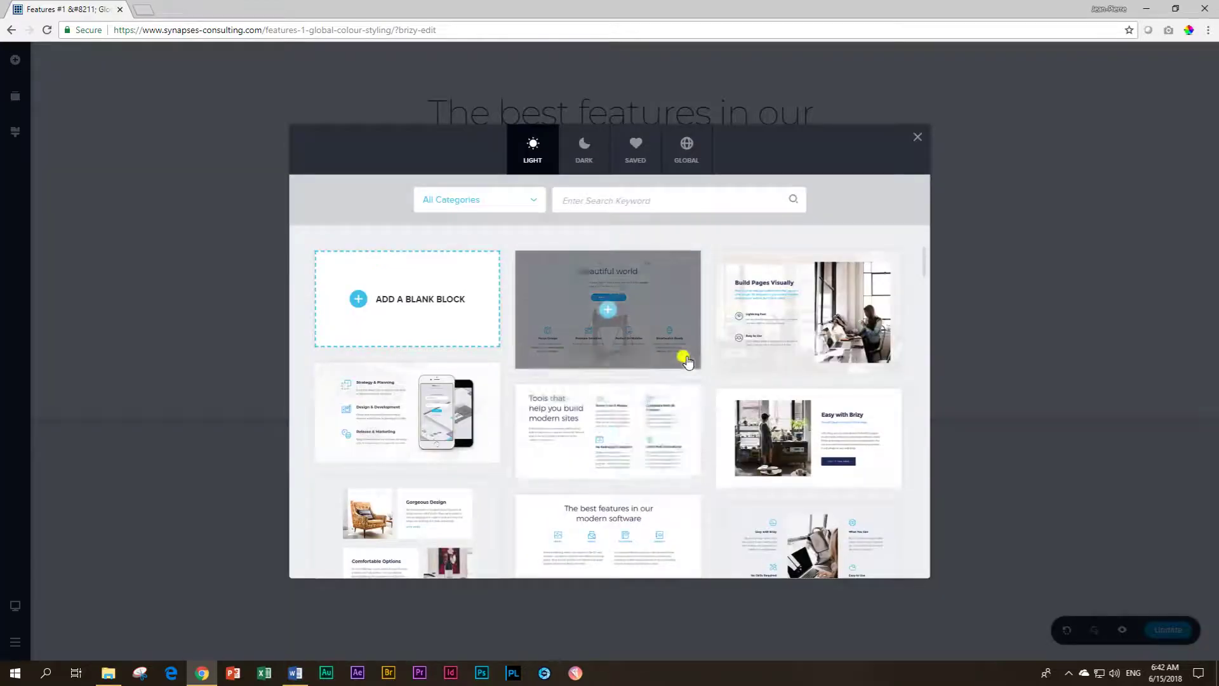
scroll(684, 364, down, 2)
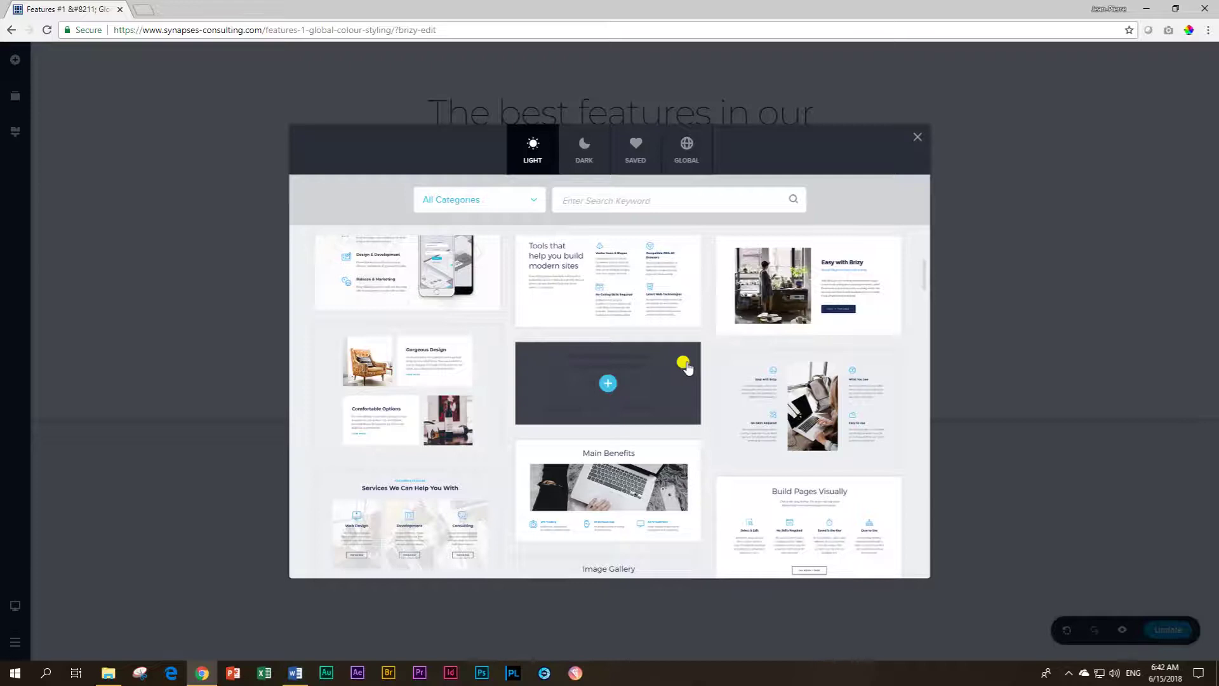
click(587, 158)
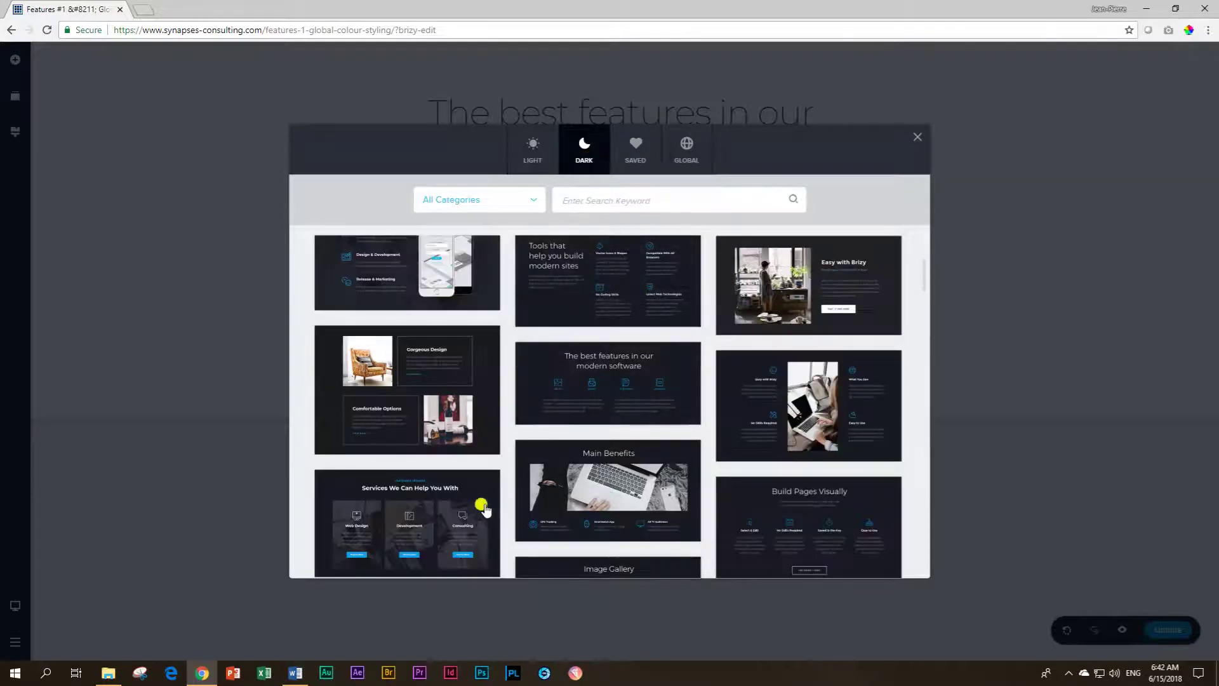
click(430, 530)
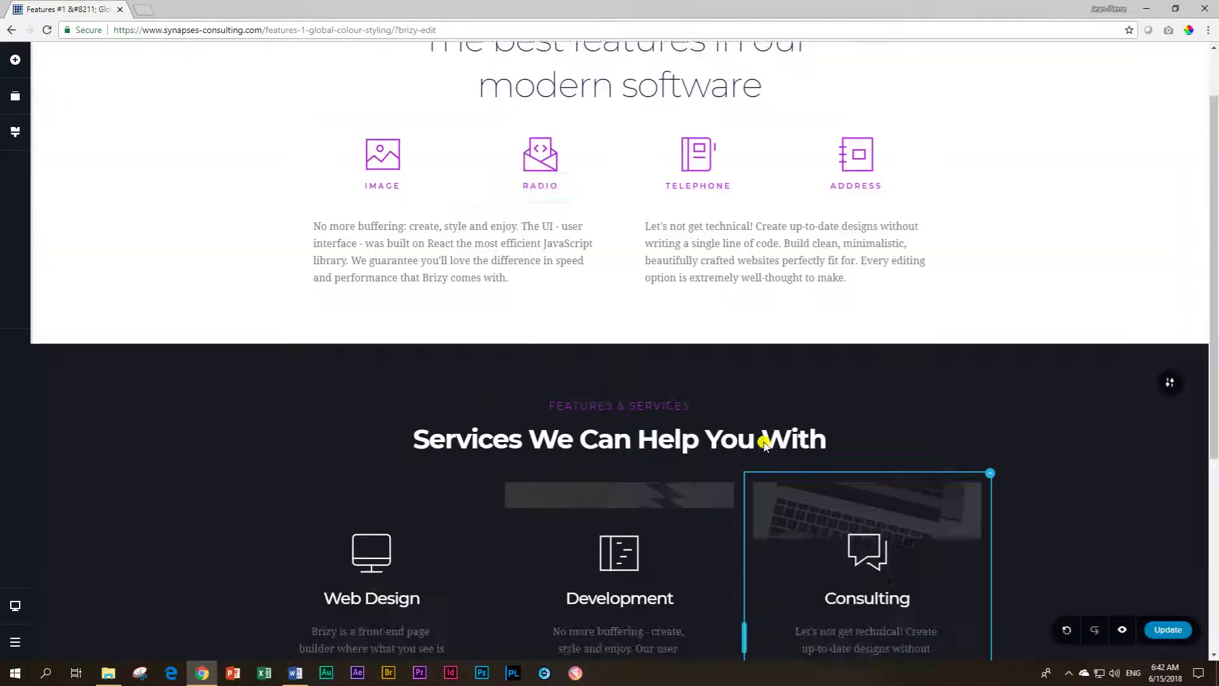
scroll(773, 435, up, 5)
scroll(772, 394, down, 5)
scroll(765, 413, up, 5)
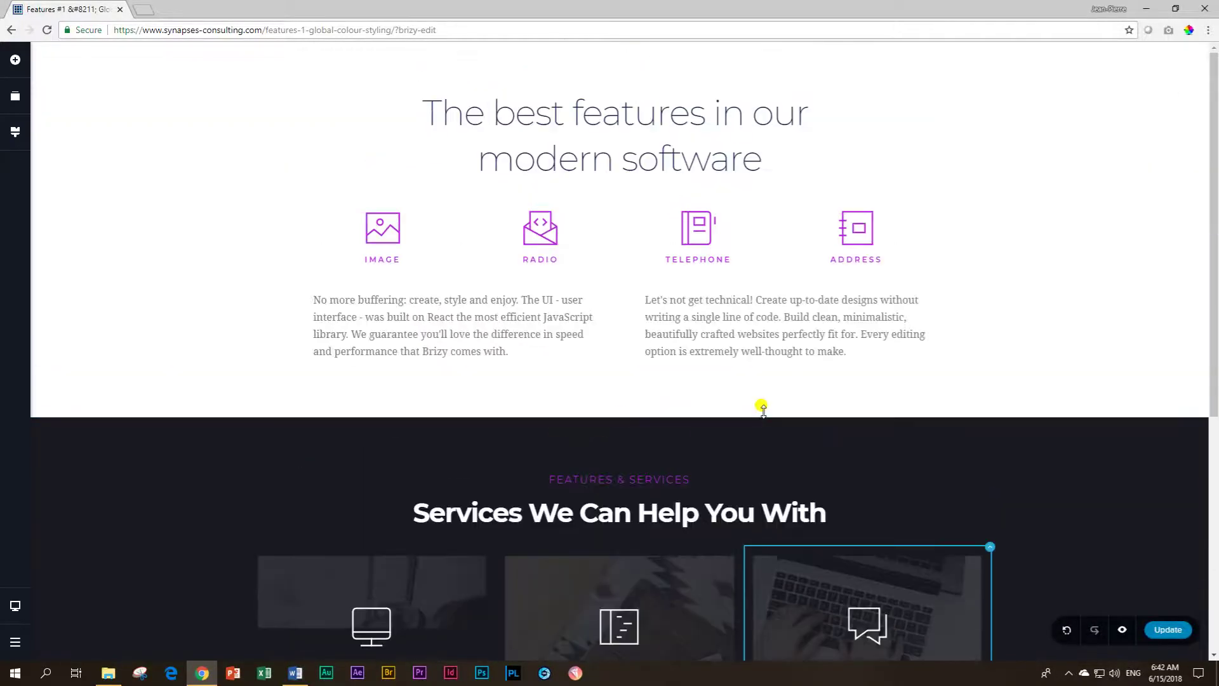
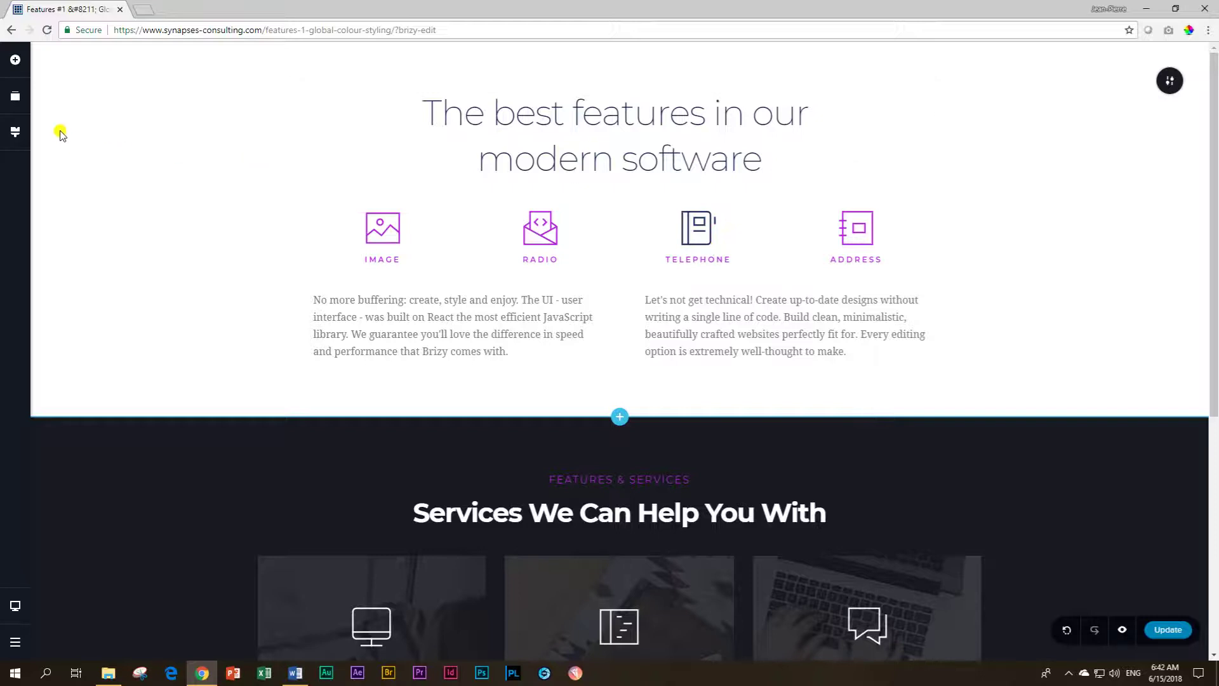
- Change the purple accent in the global colour palette to green and finally to orange
click(15, 131)
click(89, 100)
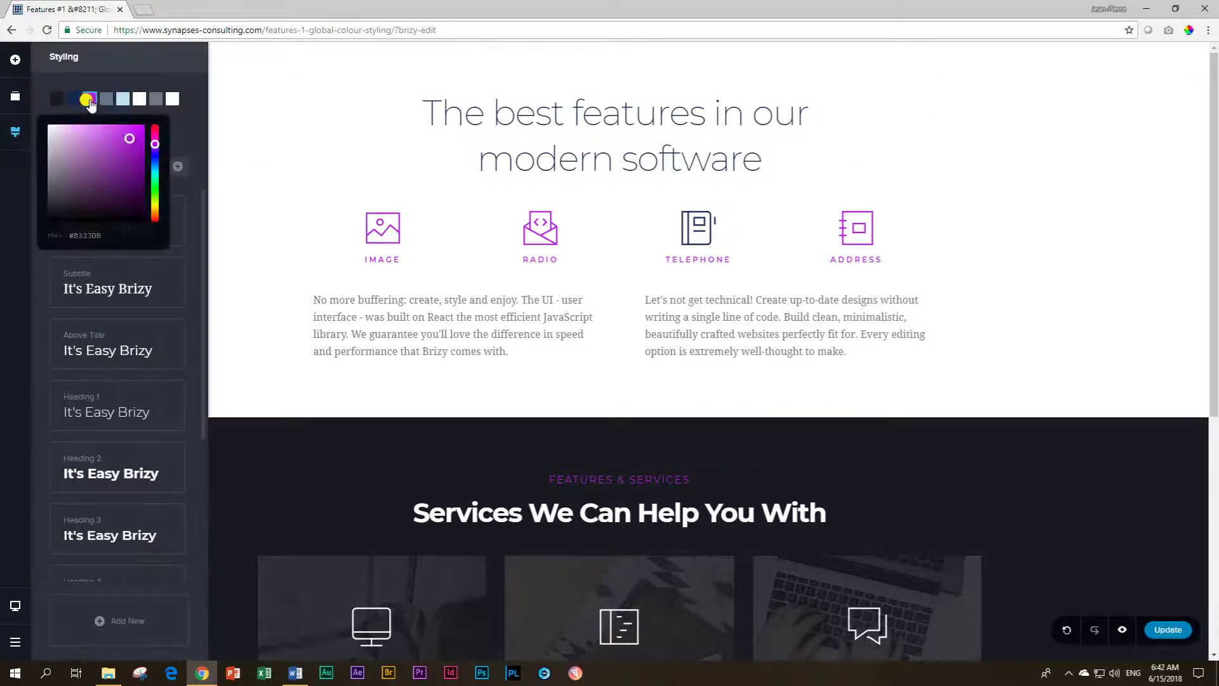
drag(155, 143, 155, 195)
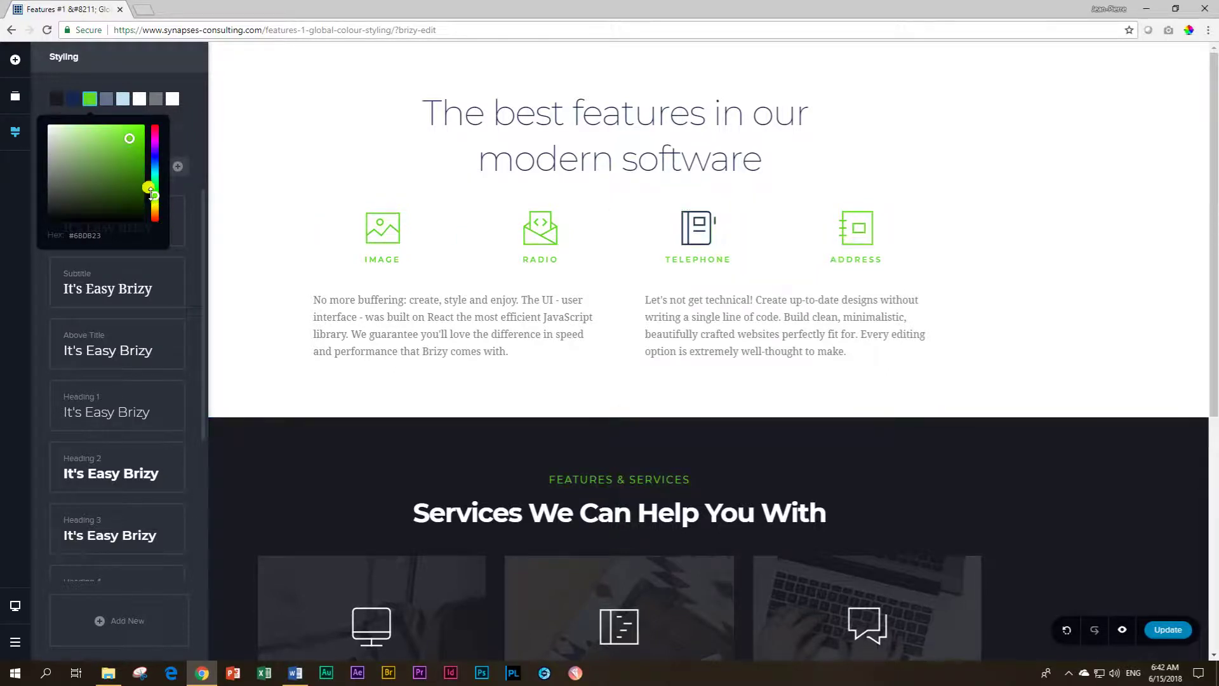
drag(155, 194, 155, 211)
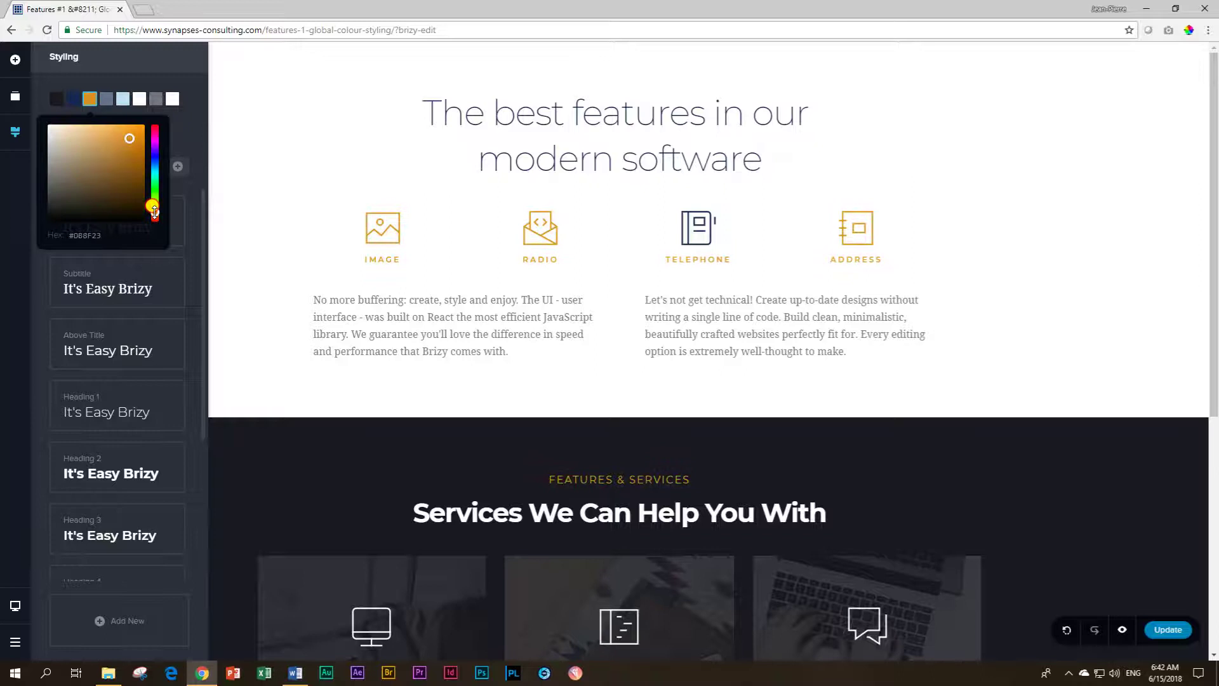
- Change the global palette's navy colour to purple #A74FB1, checking the "TELEPHONE" icon's assigned palette colour before and after
click(690, 239)
click(644, 188)
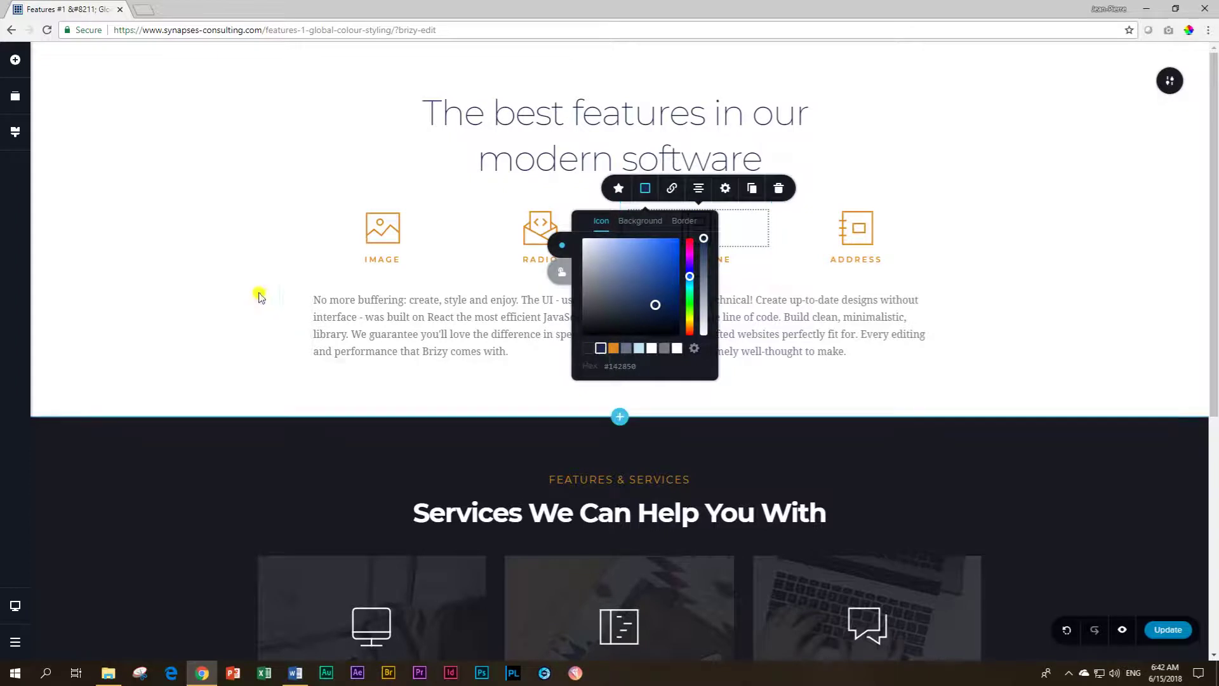
click(15, 131)
click(73, 98)
drag(154, 147, 102, 154)
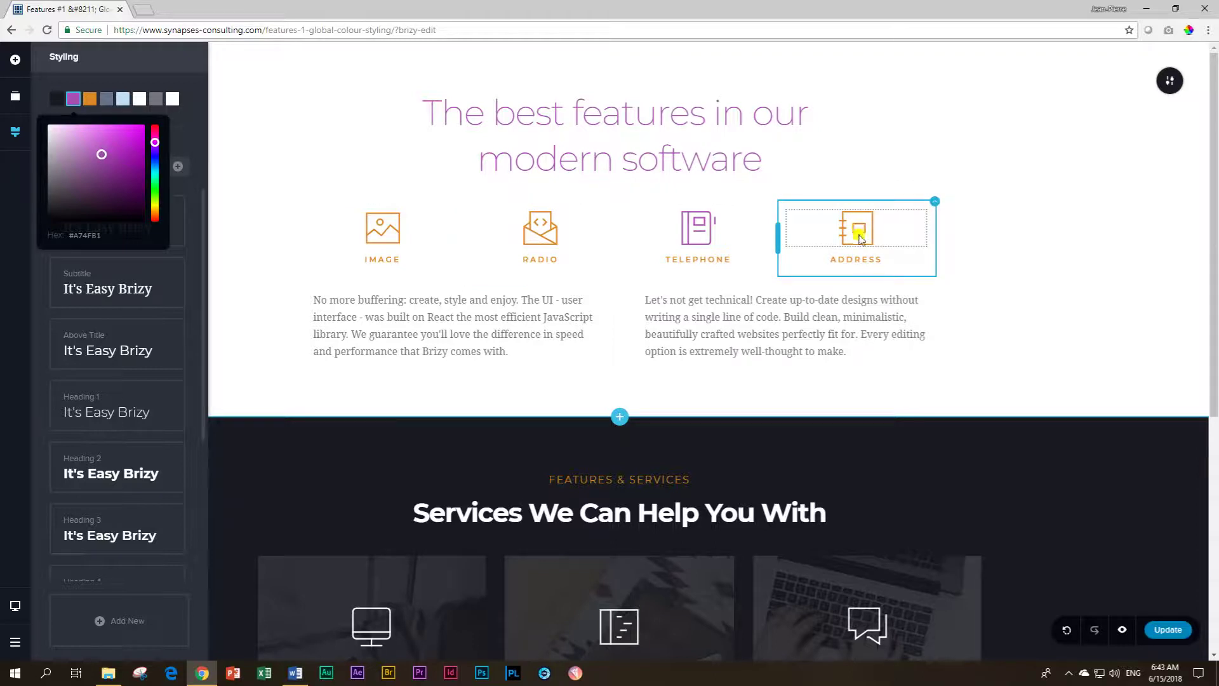
click(699, 227)
click(643, 188)
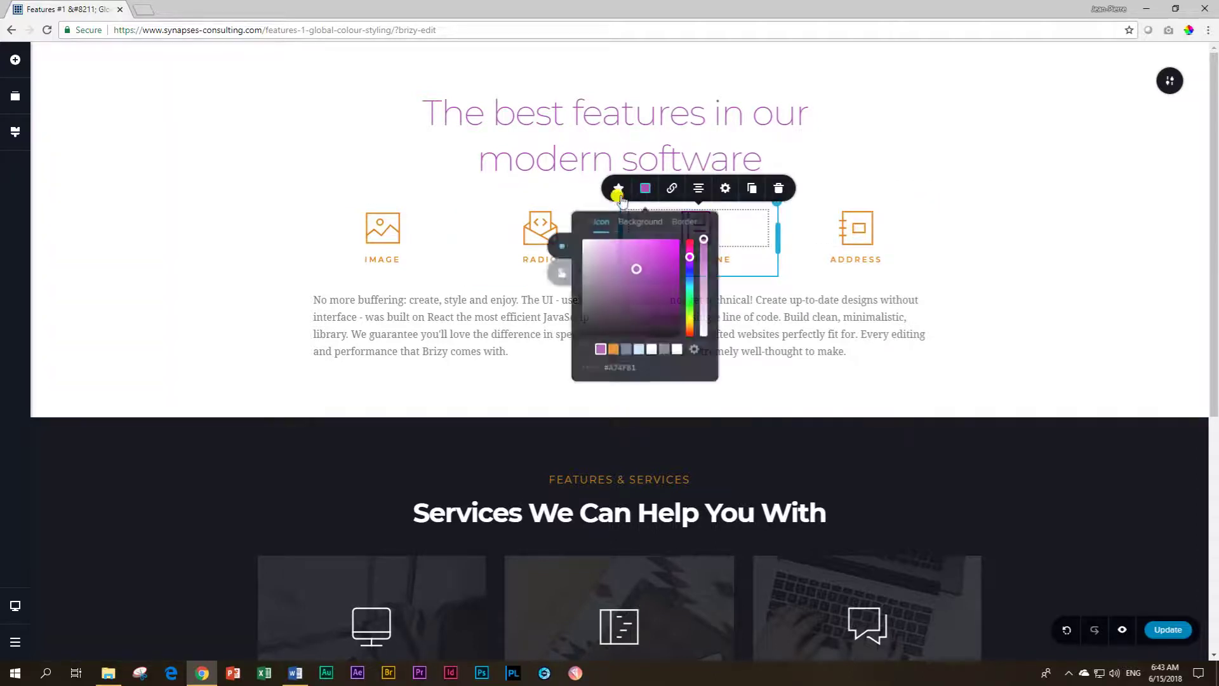
- Assign the orange palette colour #DB8823 to the "TELEPHONE" icon and recheck its colour settings
click(613, 348)
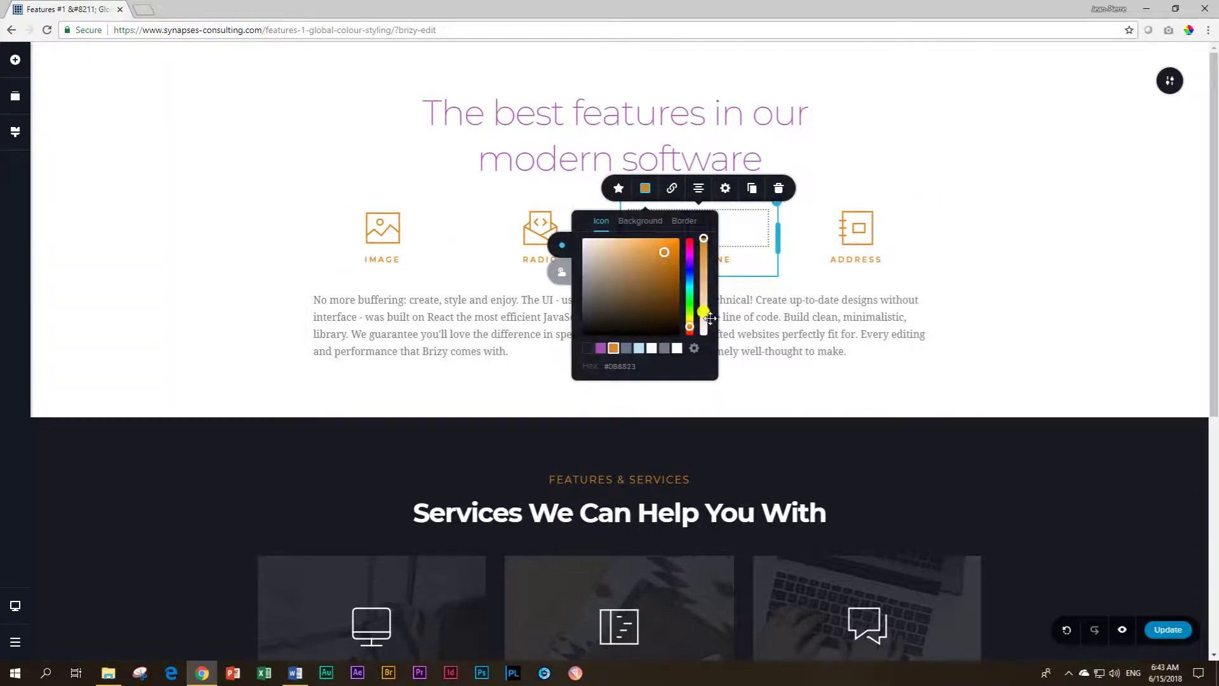
click(1066, 211)
click(672, 256)
click(646, 188)
click(1034, 239)
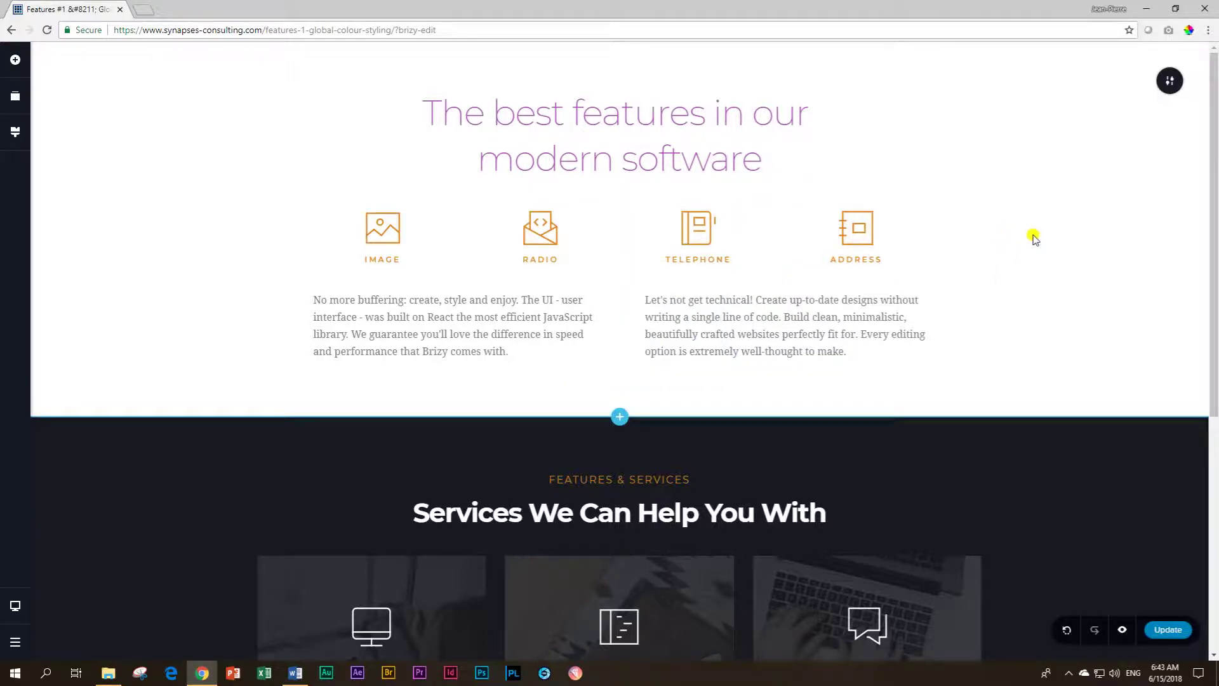
- Give the "TELEPHONE" icon its own yellow-green colour #A5DB23 instead of a palette colour
click(699, 228)
click(642, 190)
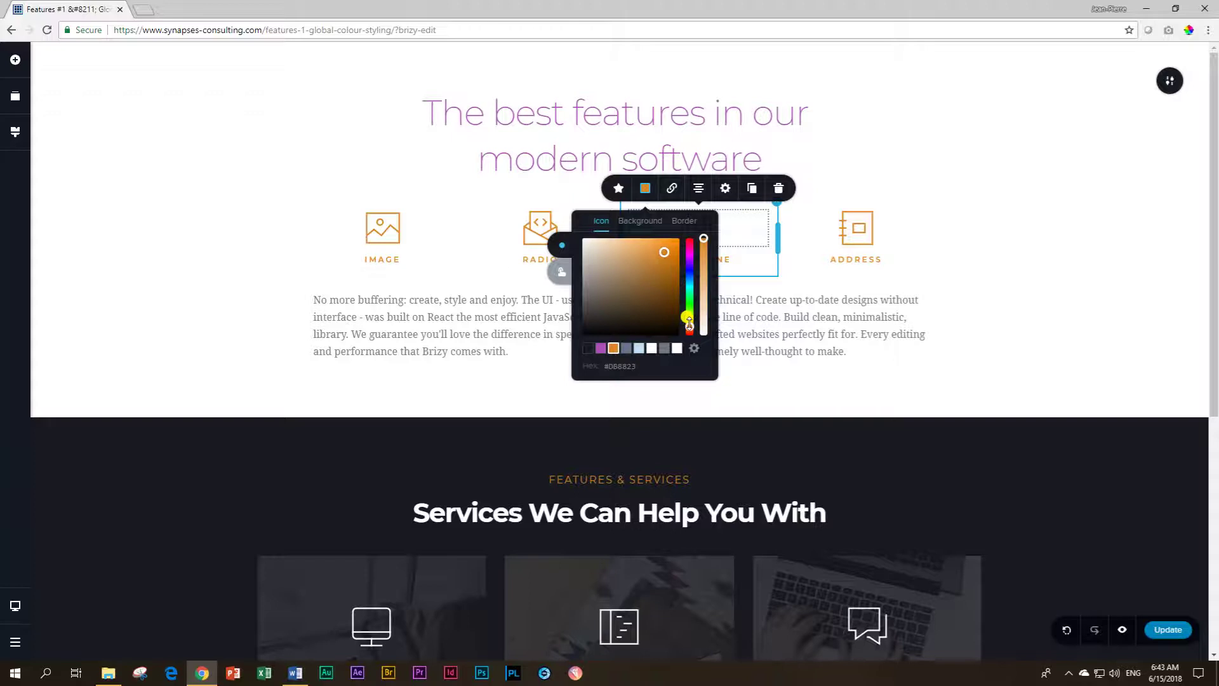
drag(689, 321, 689, 308)
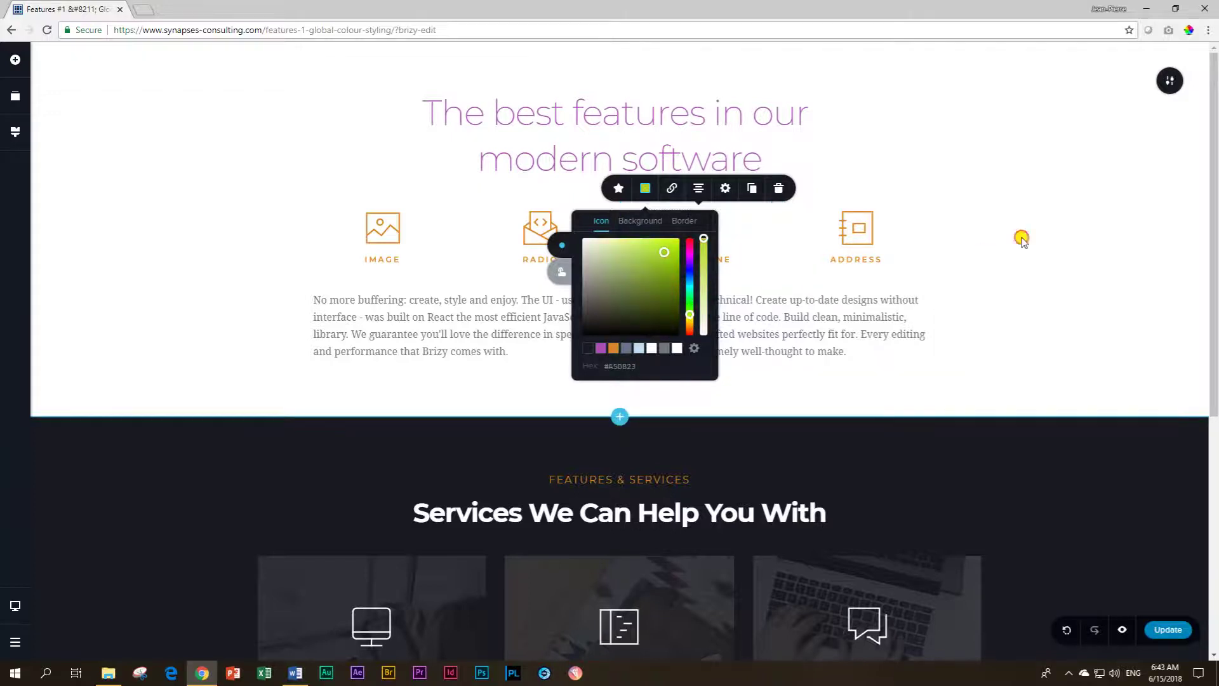
click(709, 236)
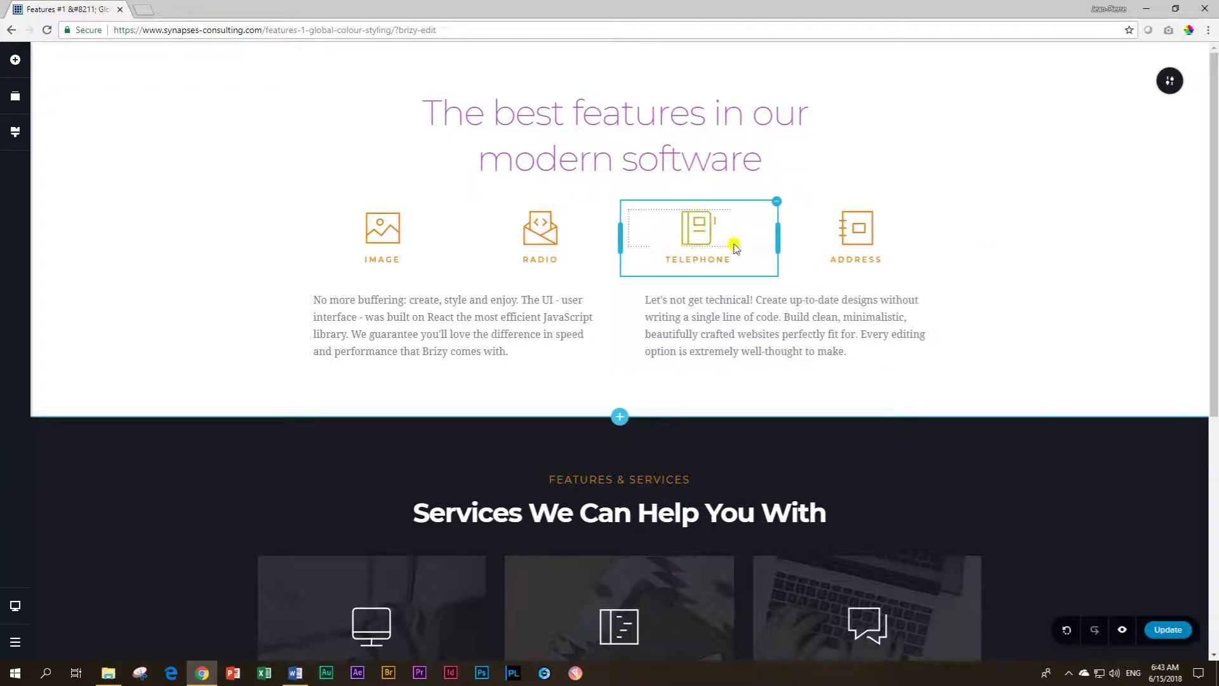
click(713, 230)
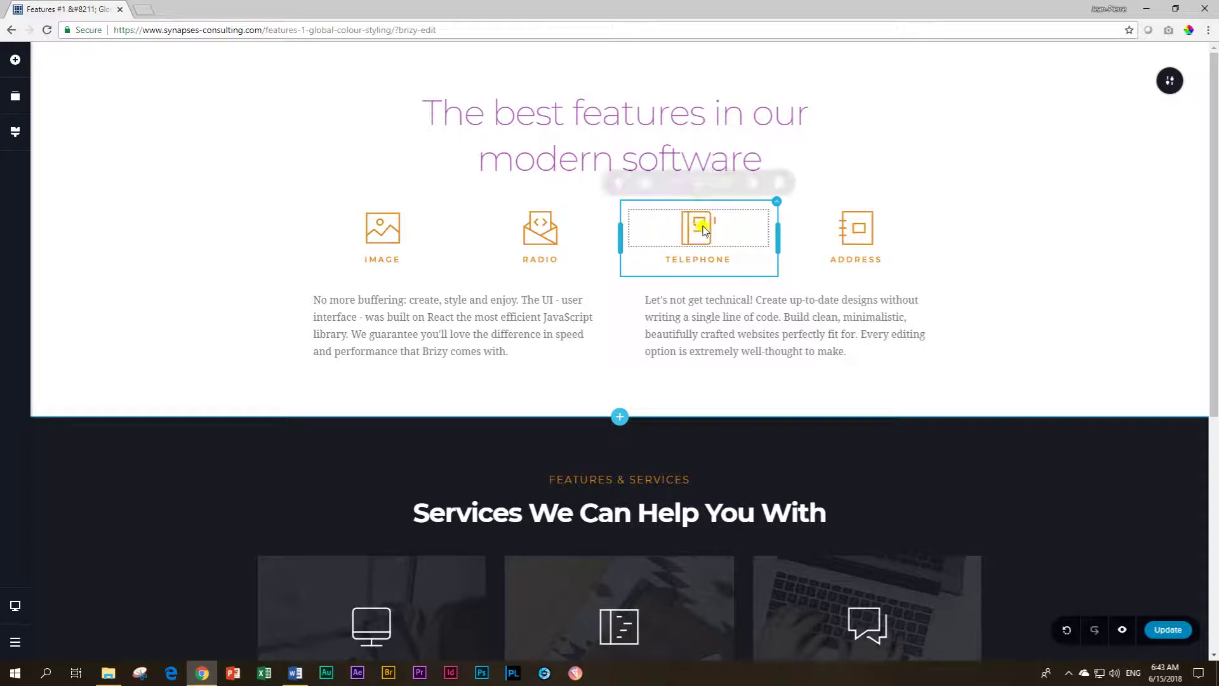
click(646, 188)
click(663, 257)
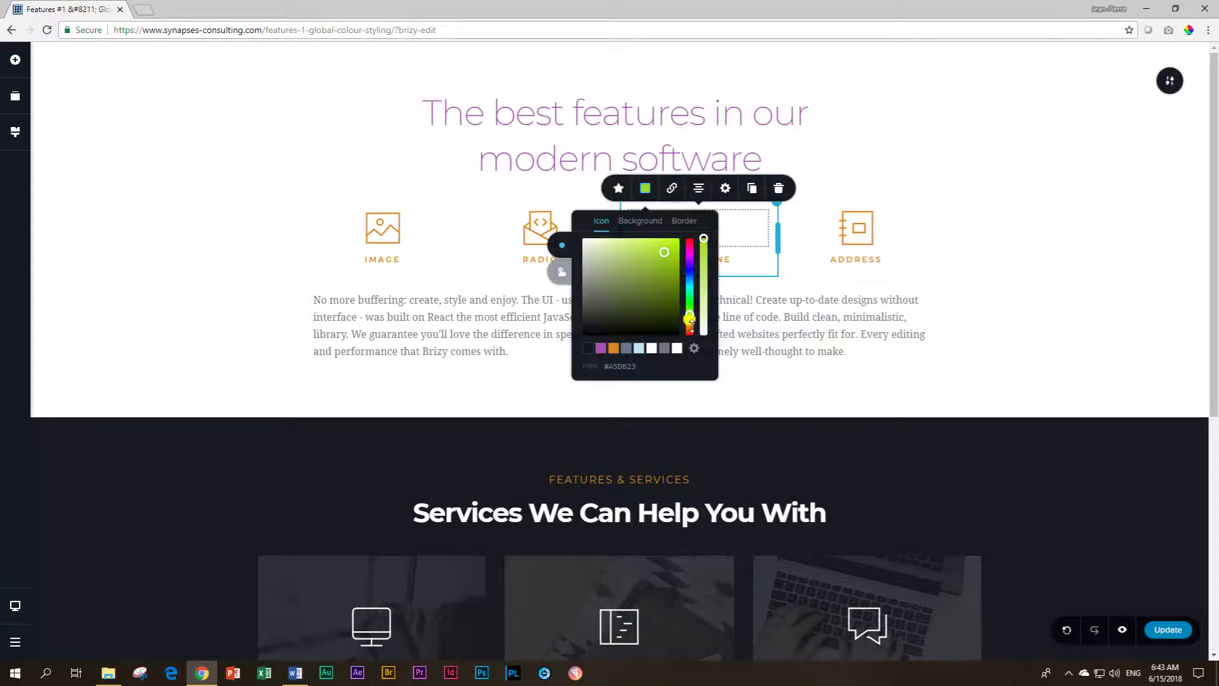
click(1026, 247)
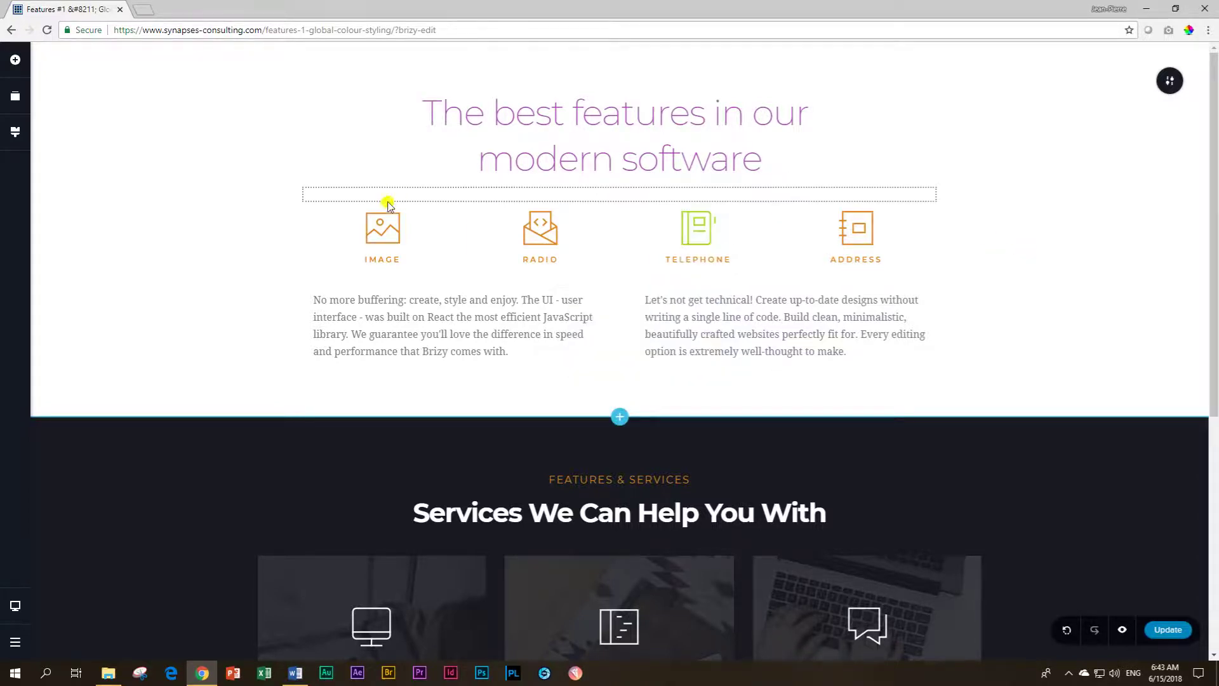
- Change the global palette's orange accent to magenta #DB23D0 and check which palette colour the "ADDRESS" icon uses
click(15, 132)
click(90, 98)
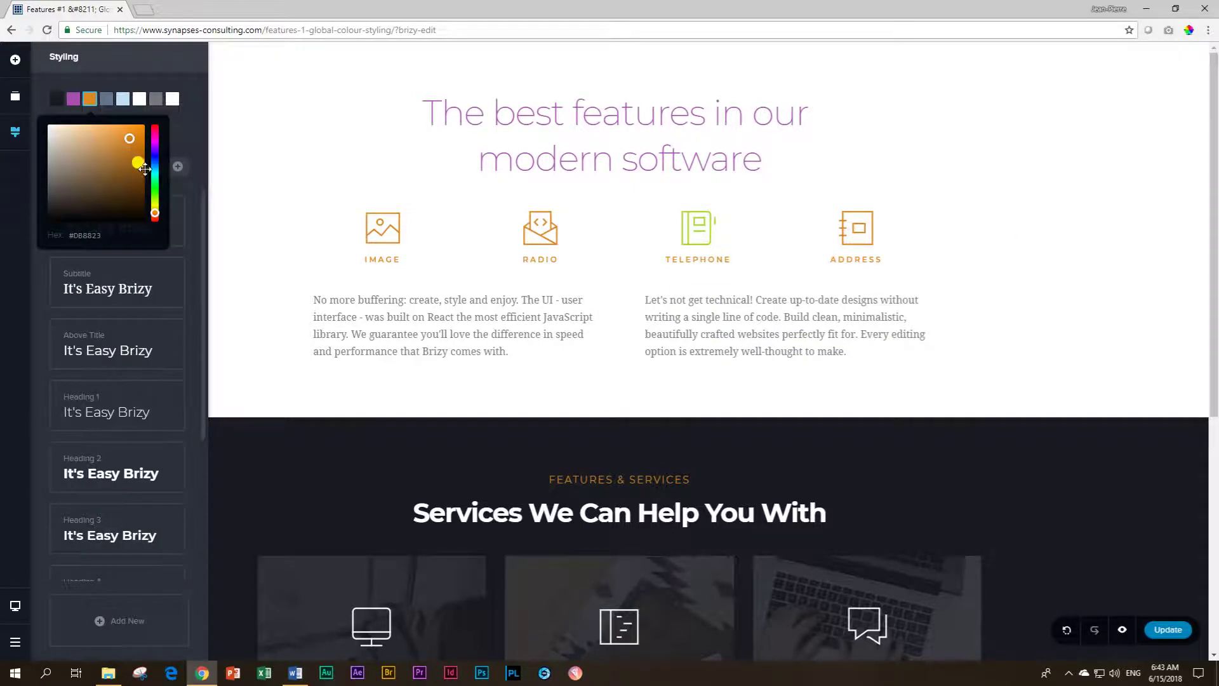
drag(151, 211, 154, 139)
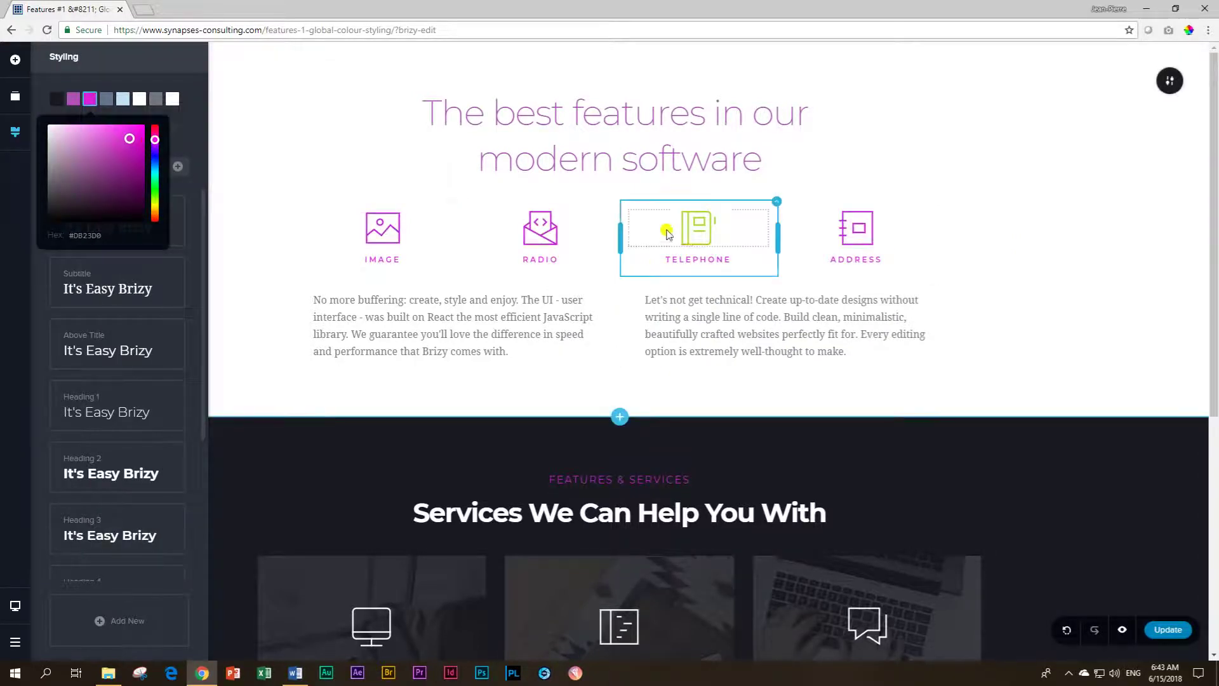
click(278, 247)
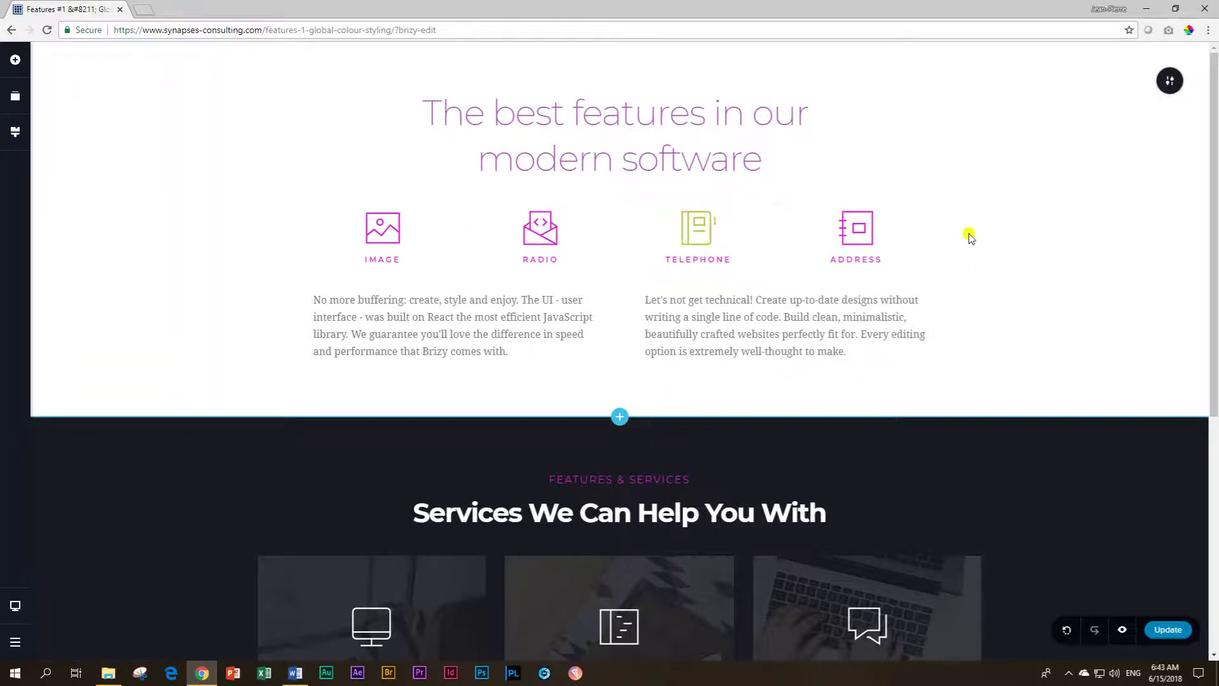
click(854, 228)
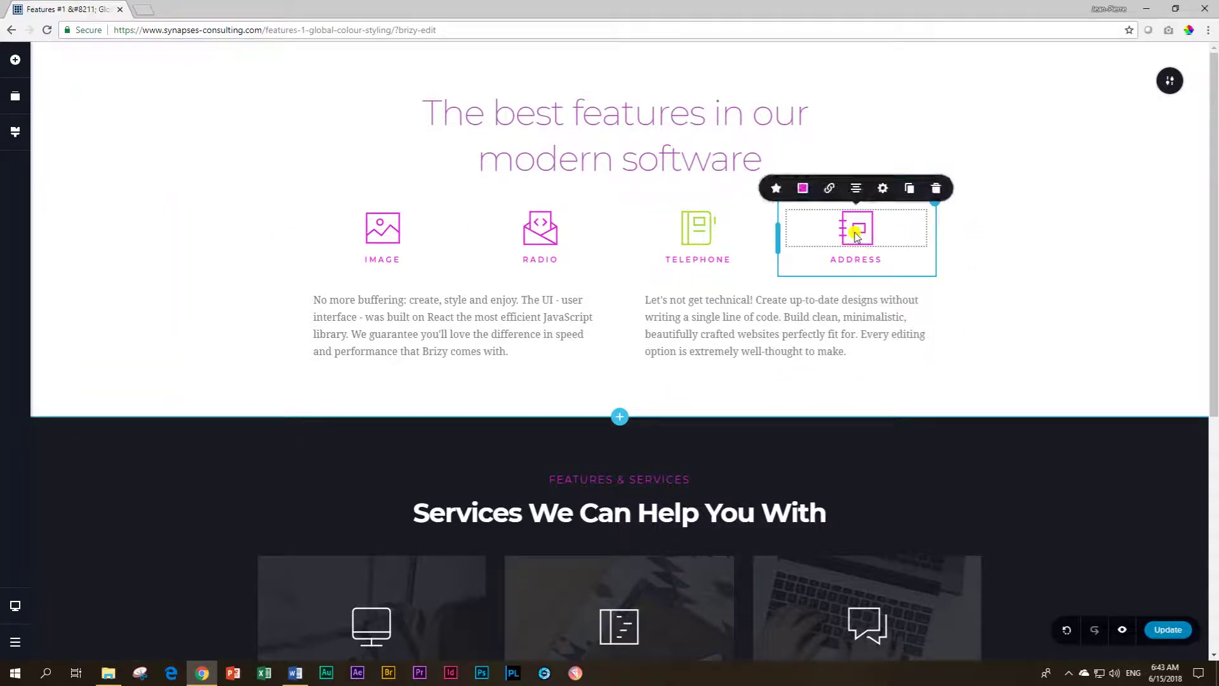
click(802, 188)
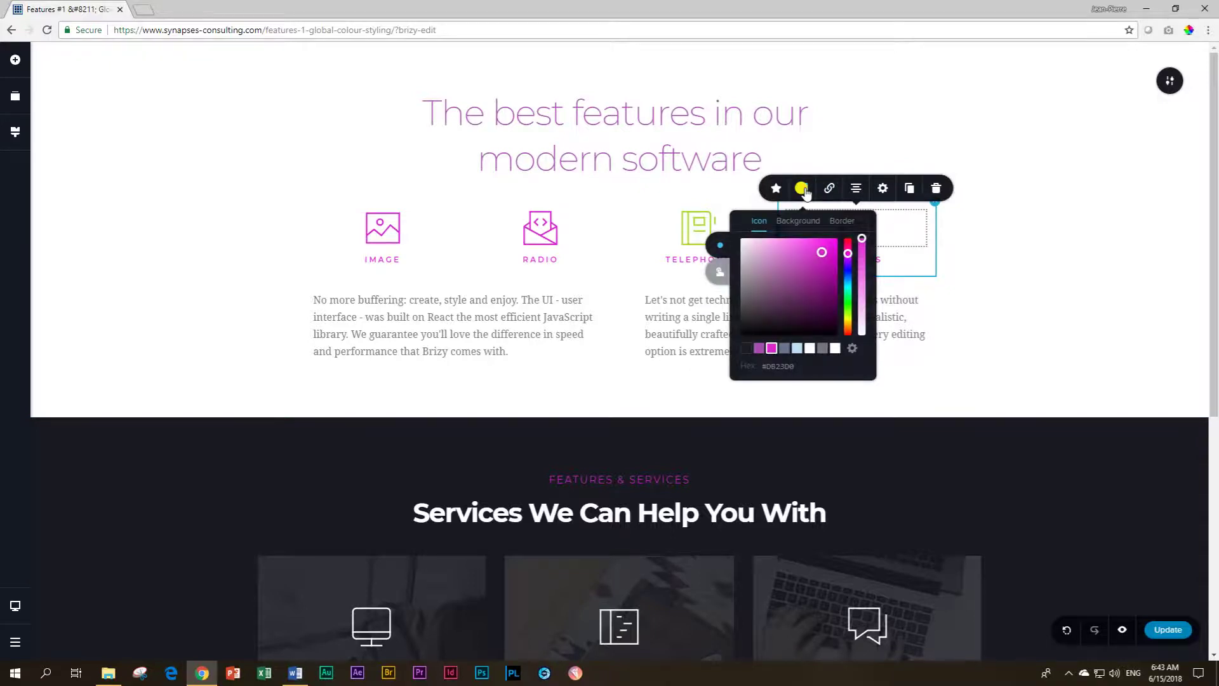
click(1012, 254)
- Set the "RADIO" label's typography to Heading 1
click(718, 118)
click(532, 254)
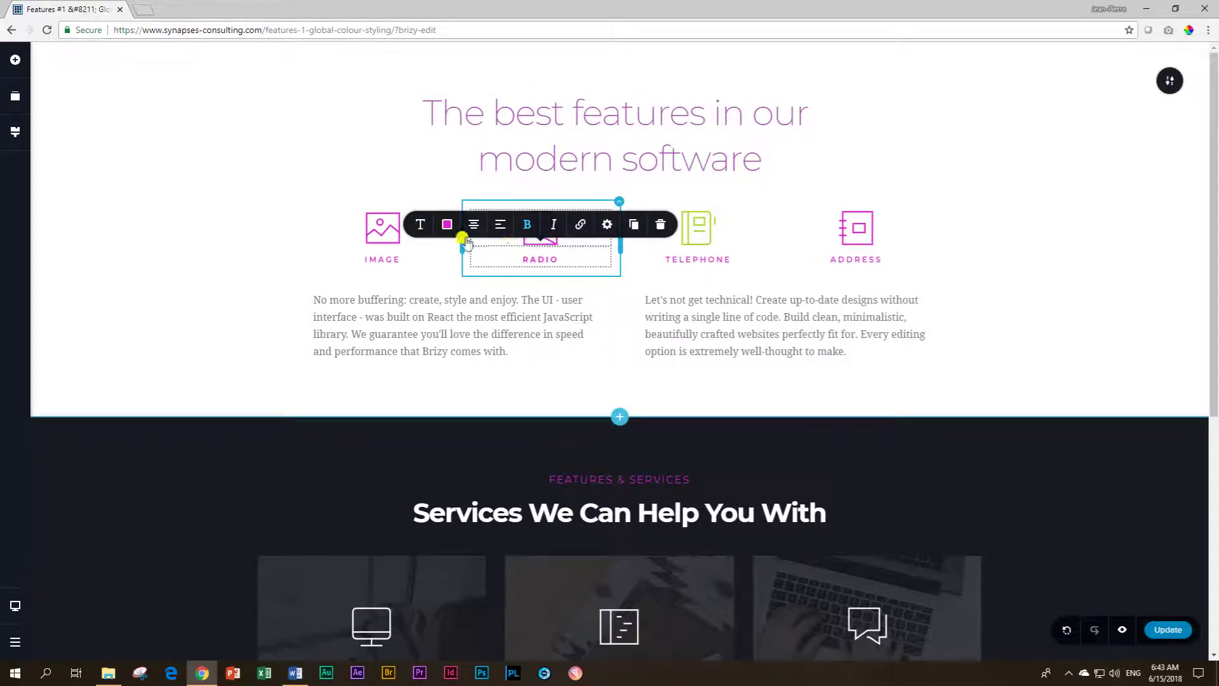
click(421, 224)
click(511, 102)
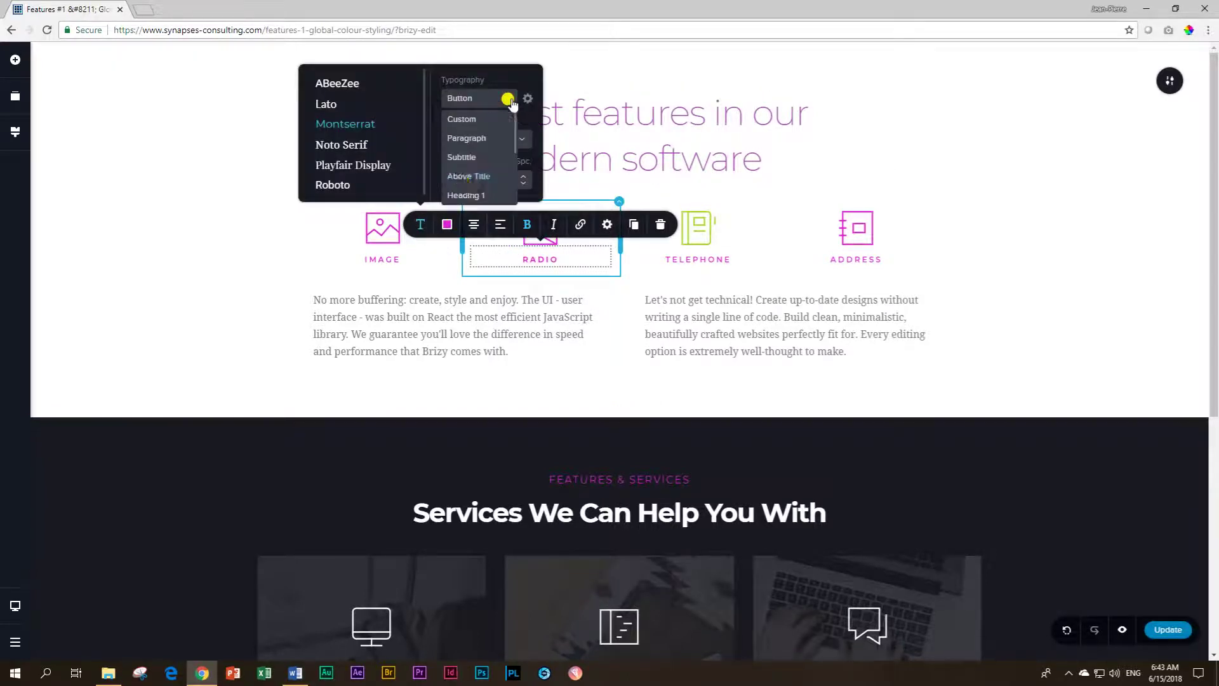
click(476, 190)
click(532, 276)
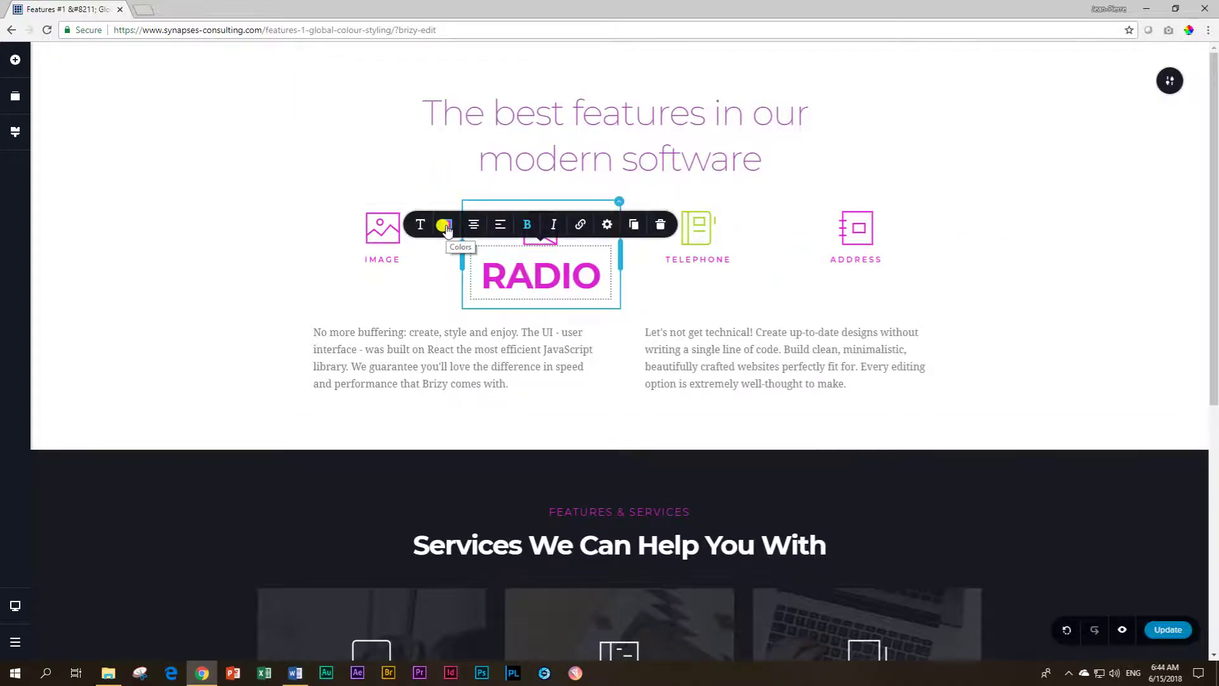
- Lower the "RADIO" label's colour opacity to a little under half, keeping its magenta palette colour, and recheck its colour settings
click(445, 226)
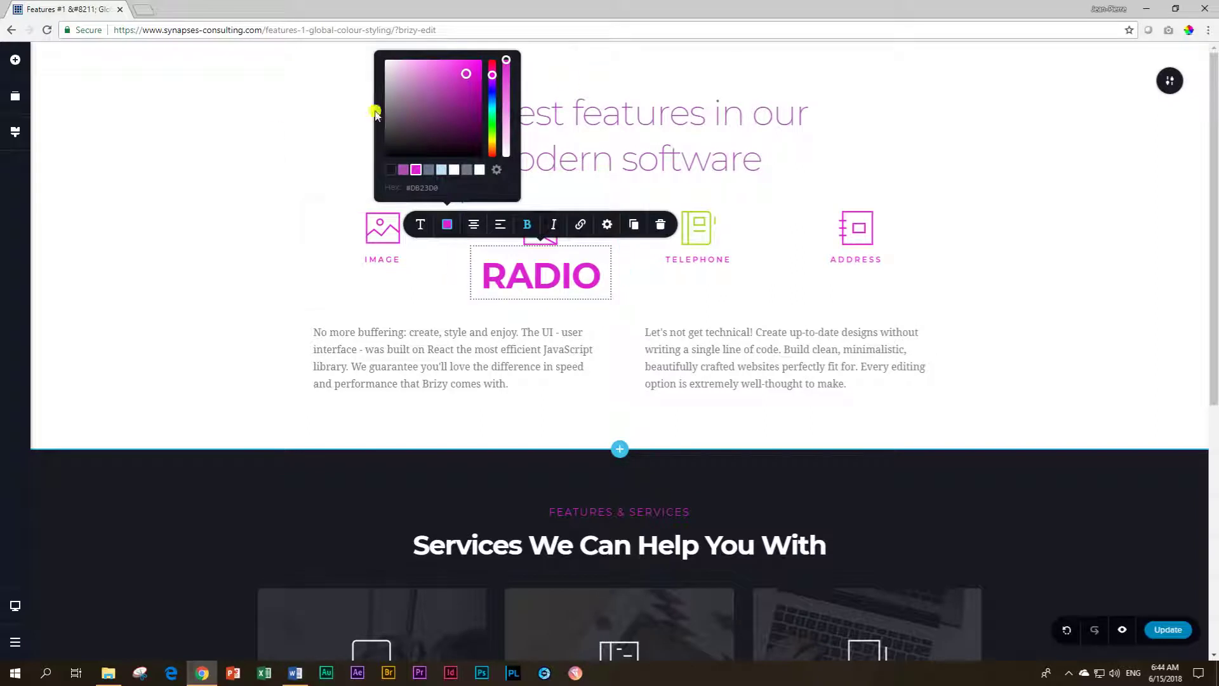
drag(505, 57, 506, 116)
click(300, 313)
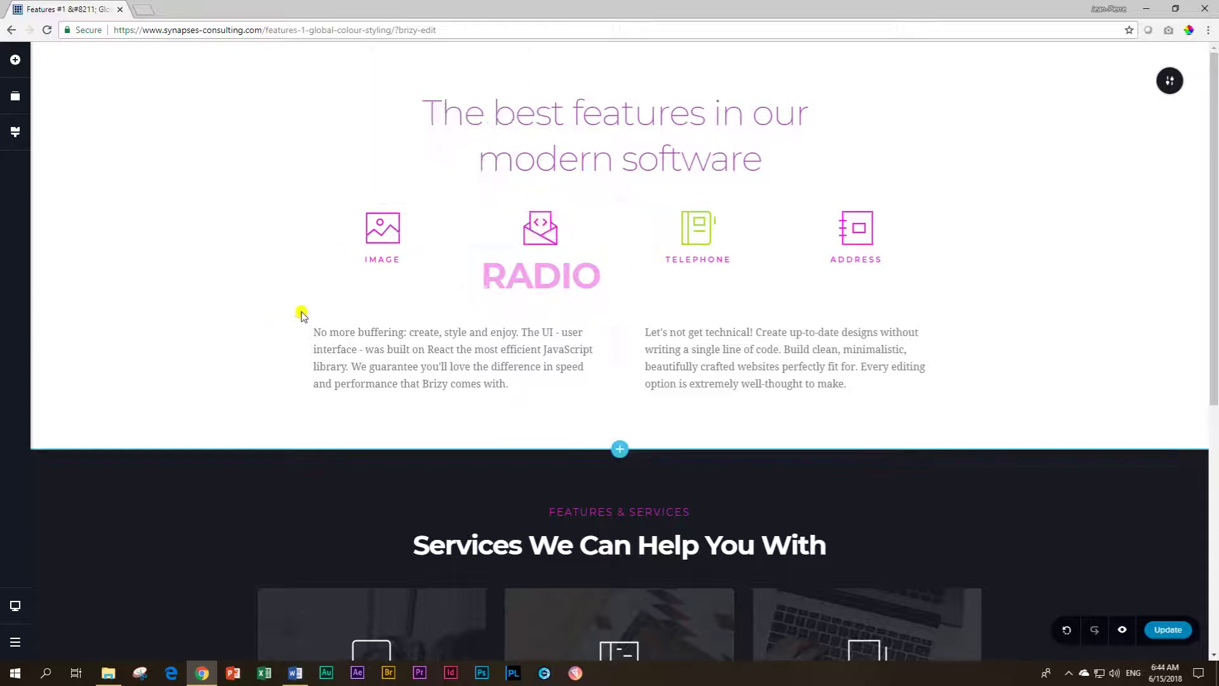
click(548, 275)
click(447, 224)
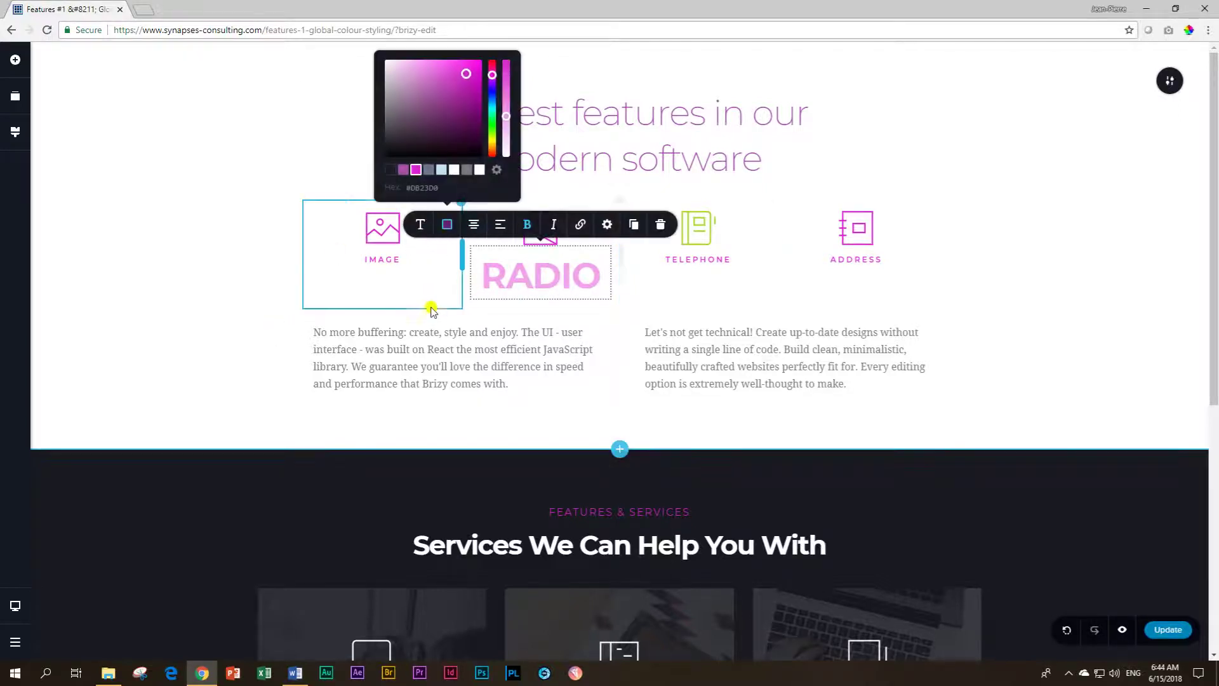
click(531, 280)
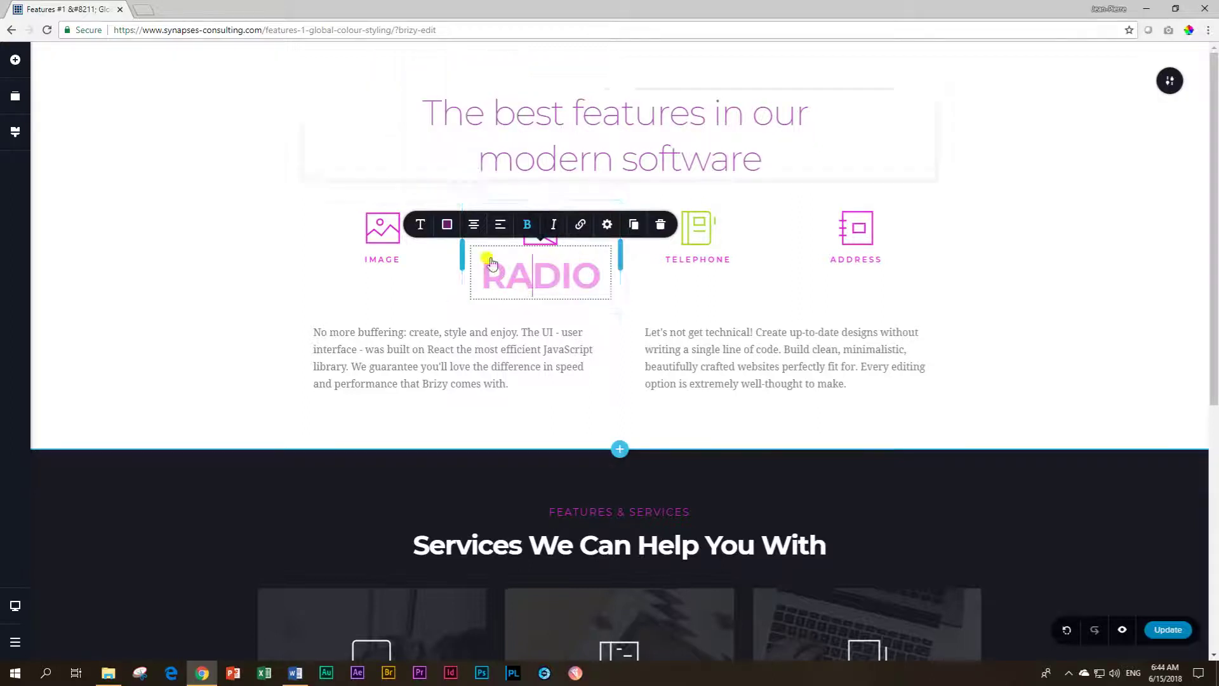
- Change the global palette's magenta accent to blue-violet #5623DB and review the accents in both blocks
click(14, 131)
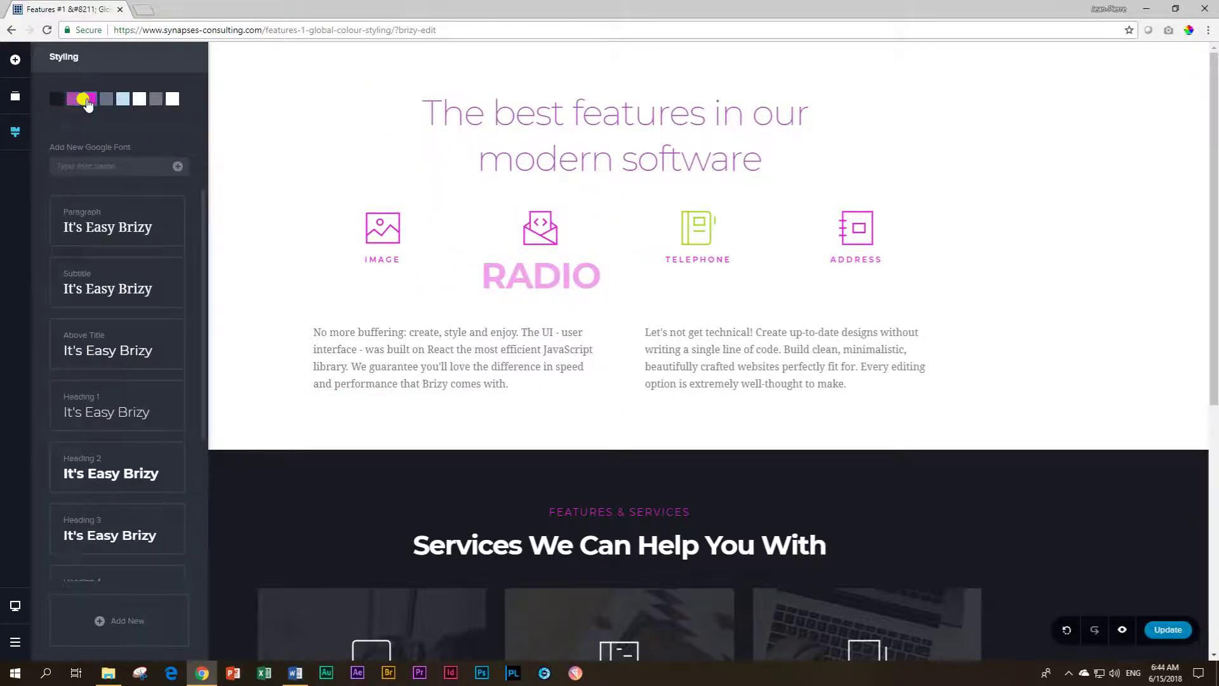
click(89, 100)
mouse_move(156, 152)
mouse_down()
mouse_move(156, 134)
mouse_move(156, 152)
mouse_up()
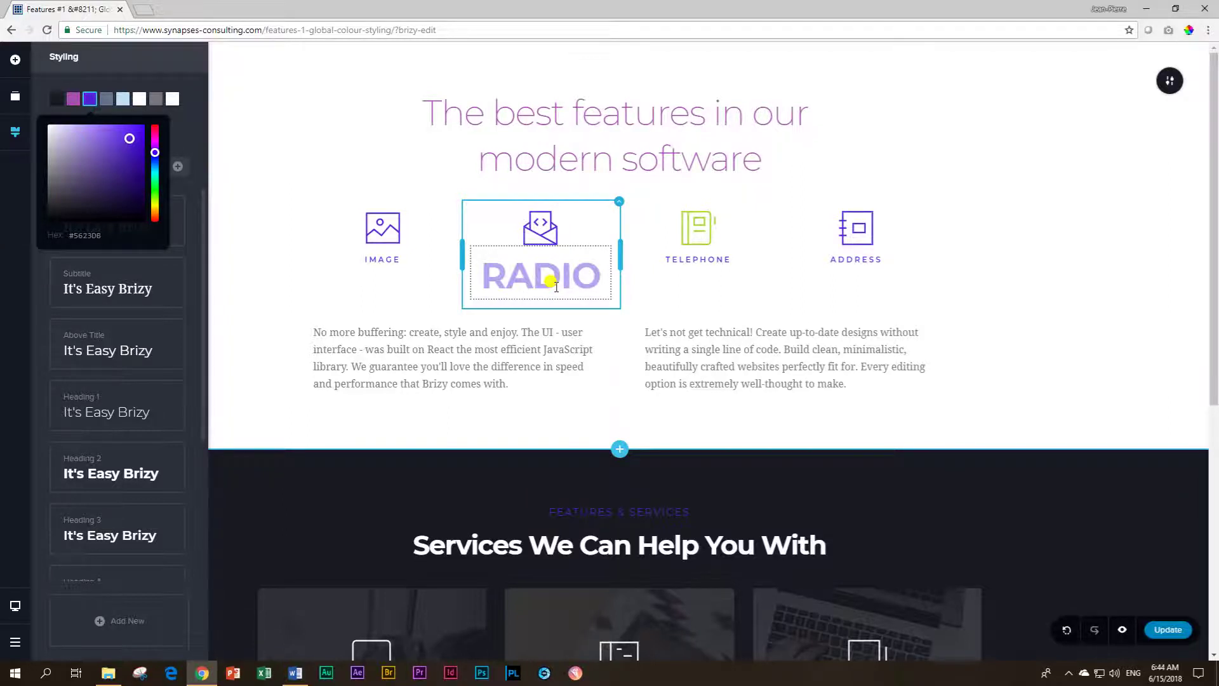
click(1112, 360)
scroll(1113, 359, down, 4)
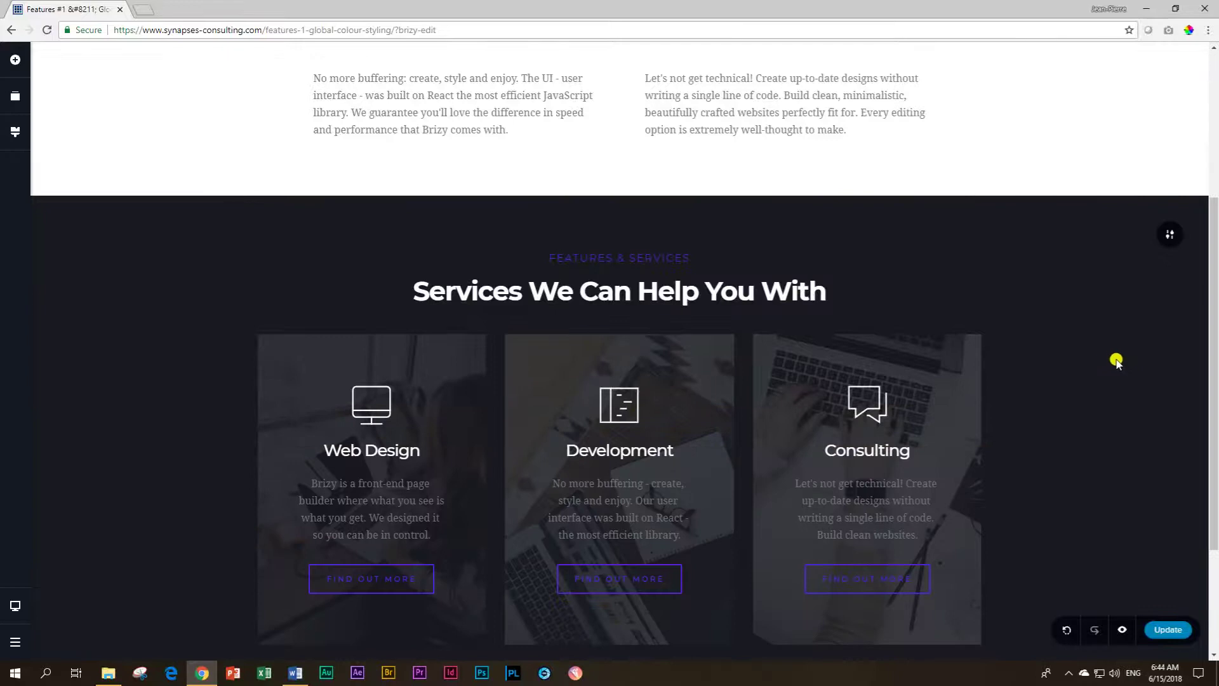
scroll(1106, 357, up, 4)
scroll(1106, 355, down, 5)
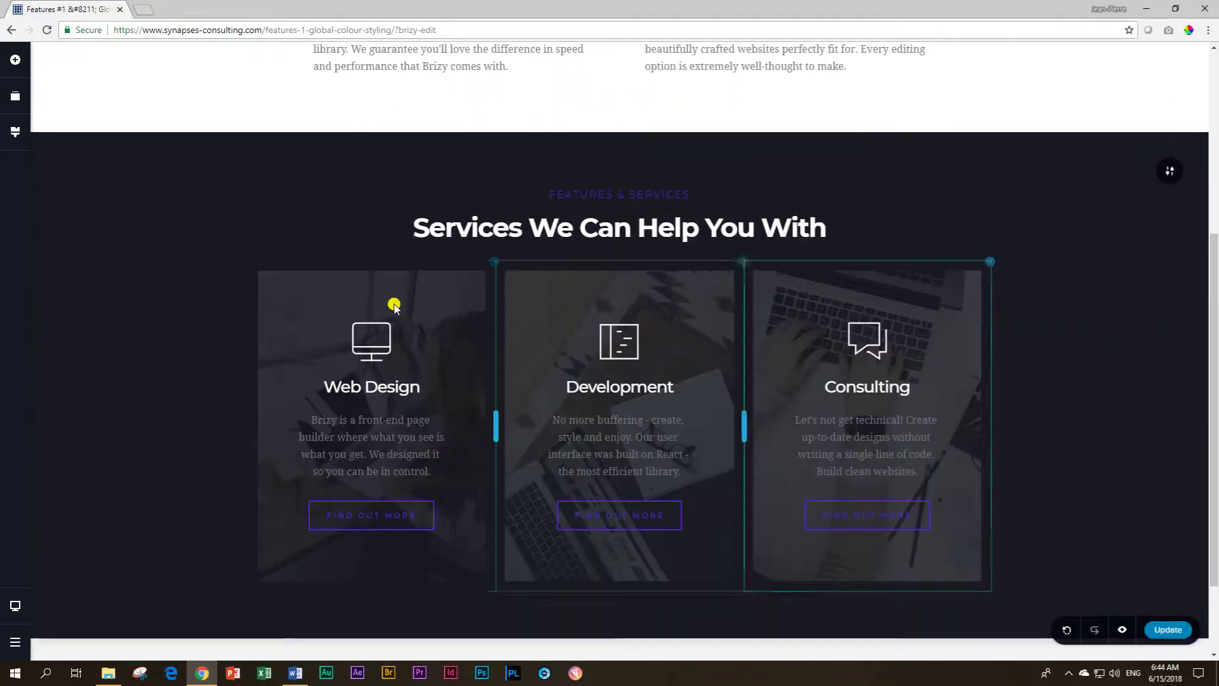
- Add the dark "Beautiful world" predesigned block below the "Services We Can Help You With" block
mouse_move(1170, 172)
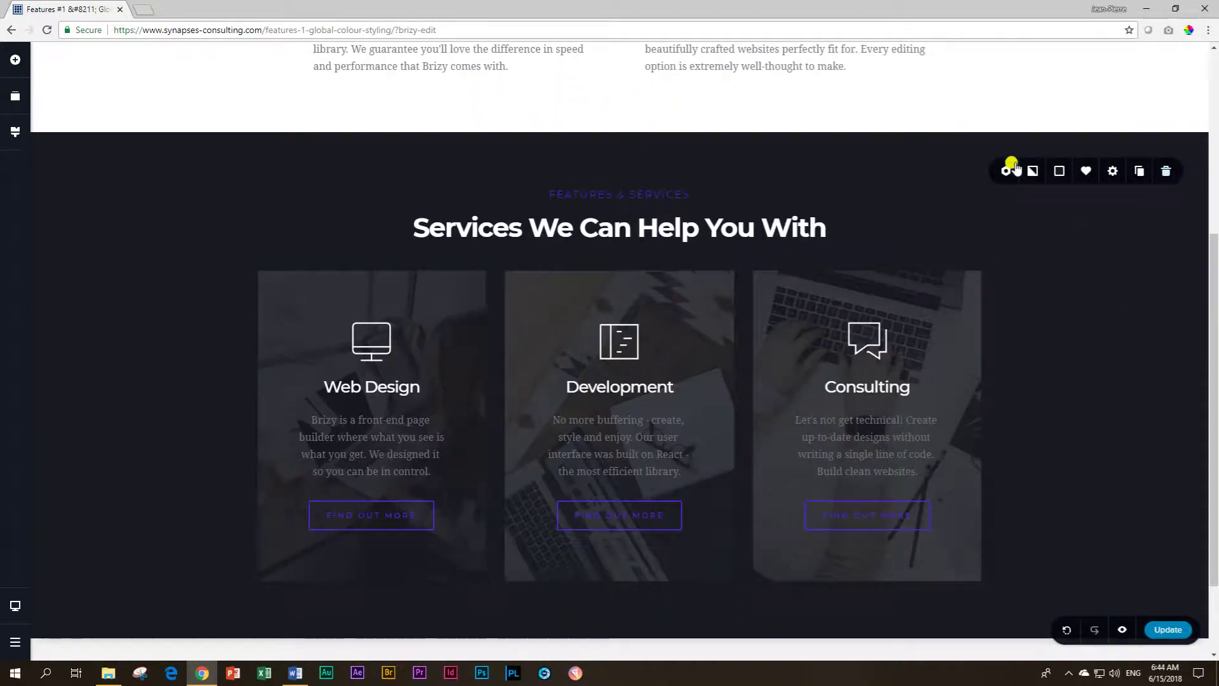
scroll(1001, 370, down, 3)
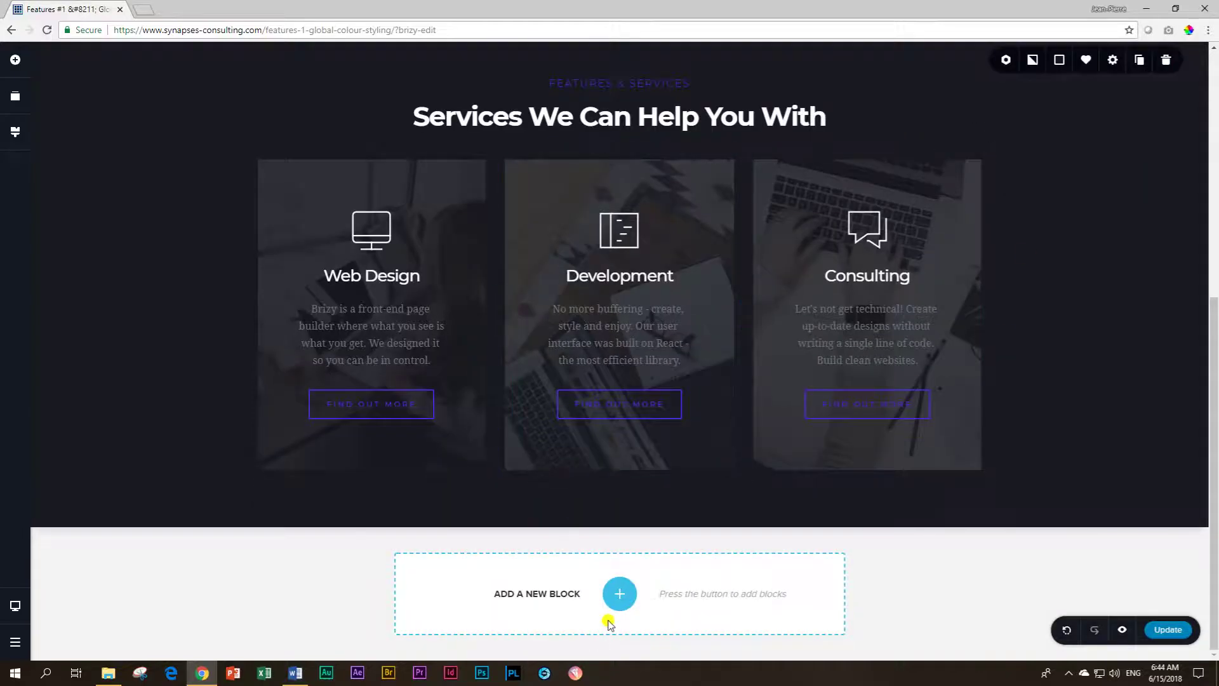
click(611, 599)
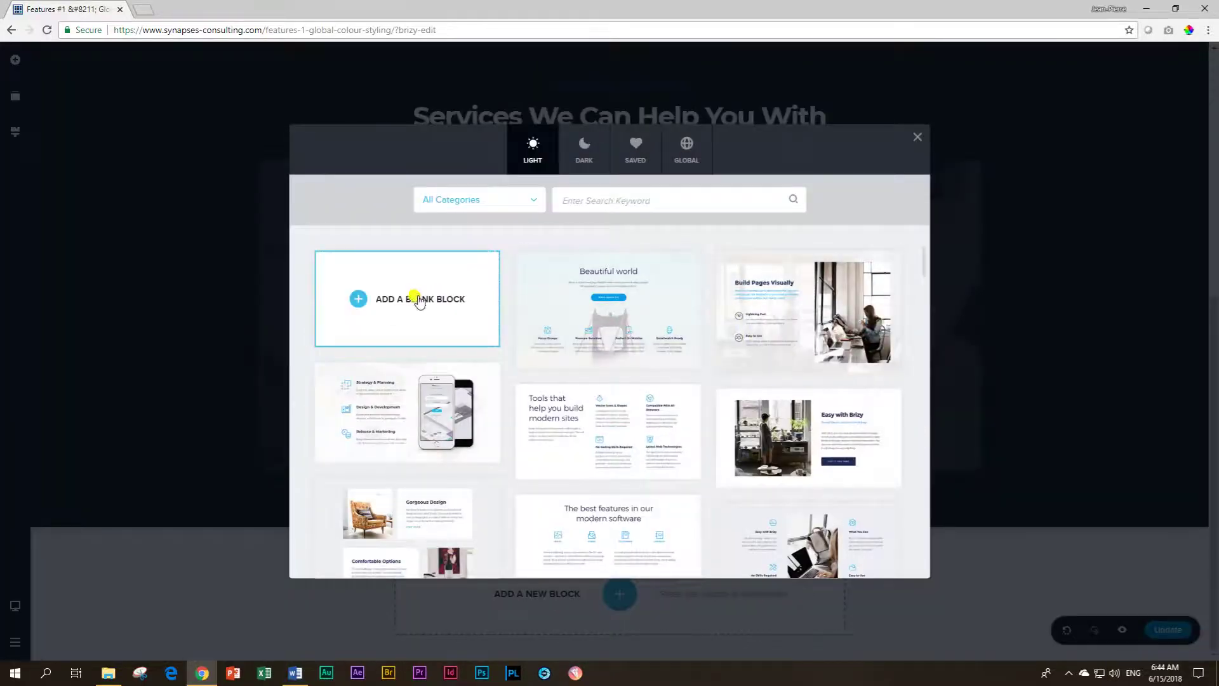
scroll(485, 311, down, 3)
click(583, 151)
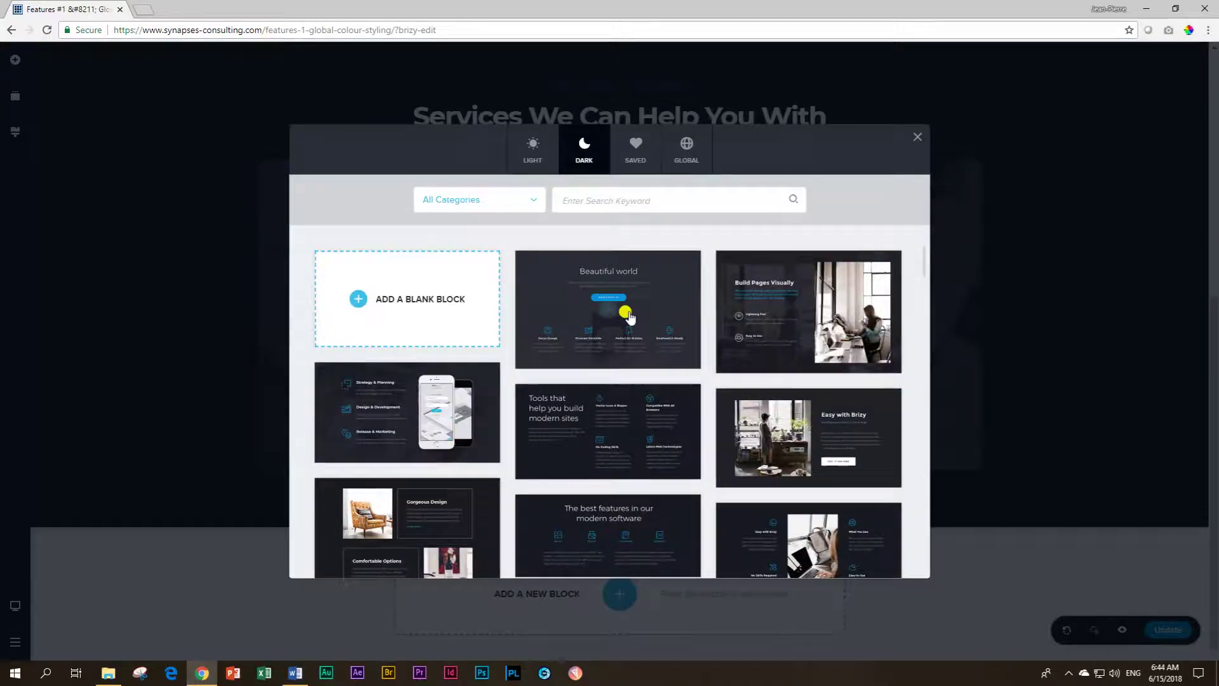
click(620, 321)
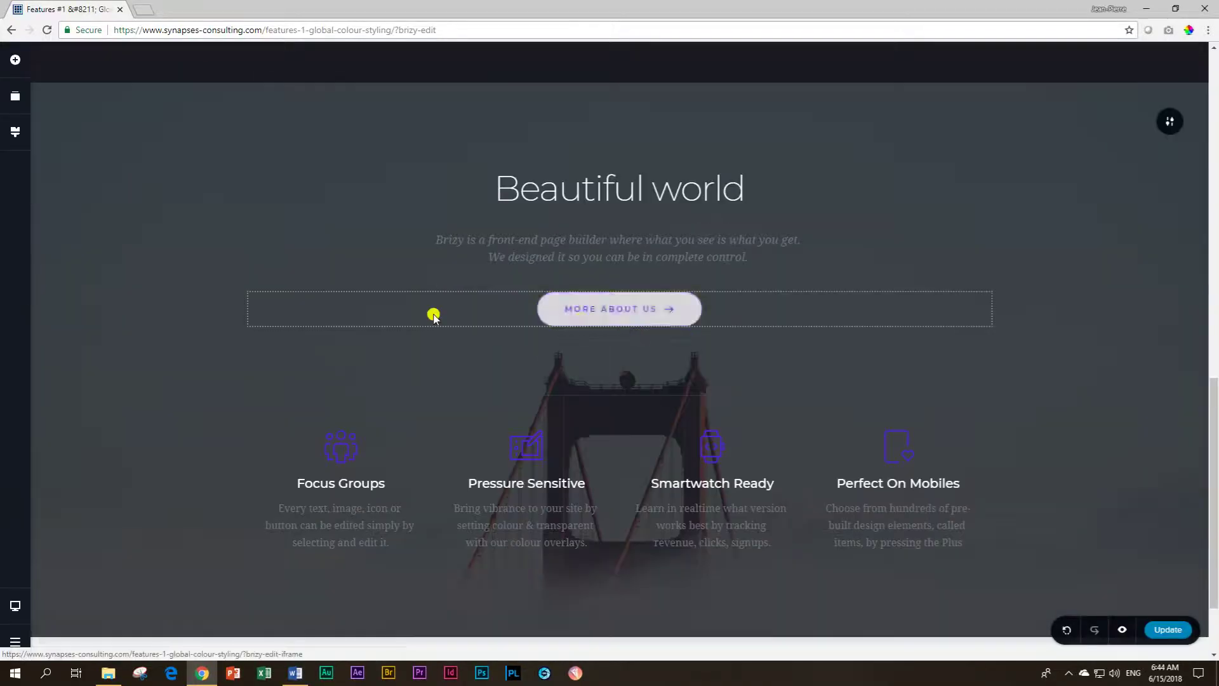
- Change the "Beautiful world" block's overlay to the purple palette colour #A74FB1 and adjust its opacity so the background image shows through
click(1169, 121)
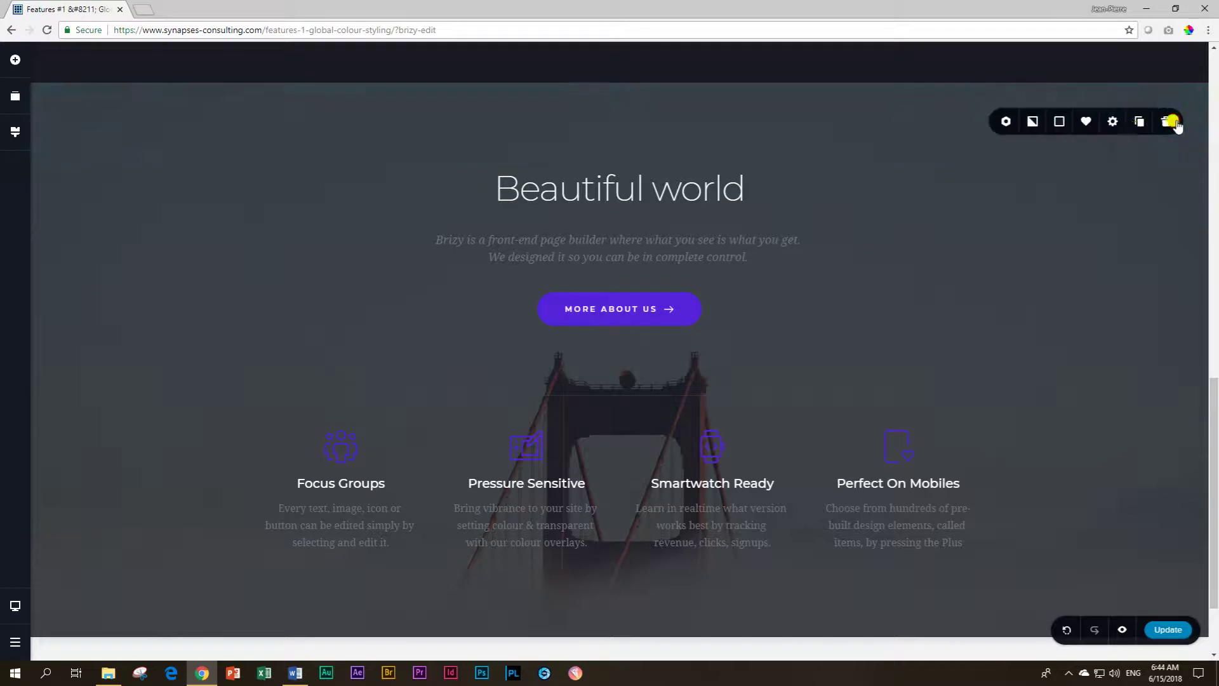
click(1035, 123)
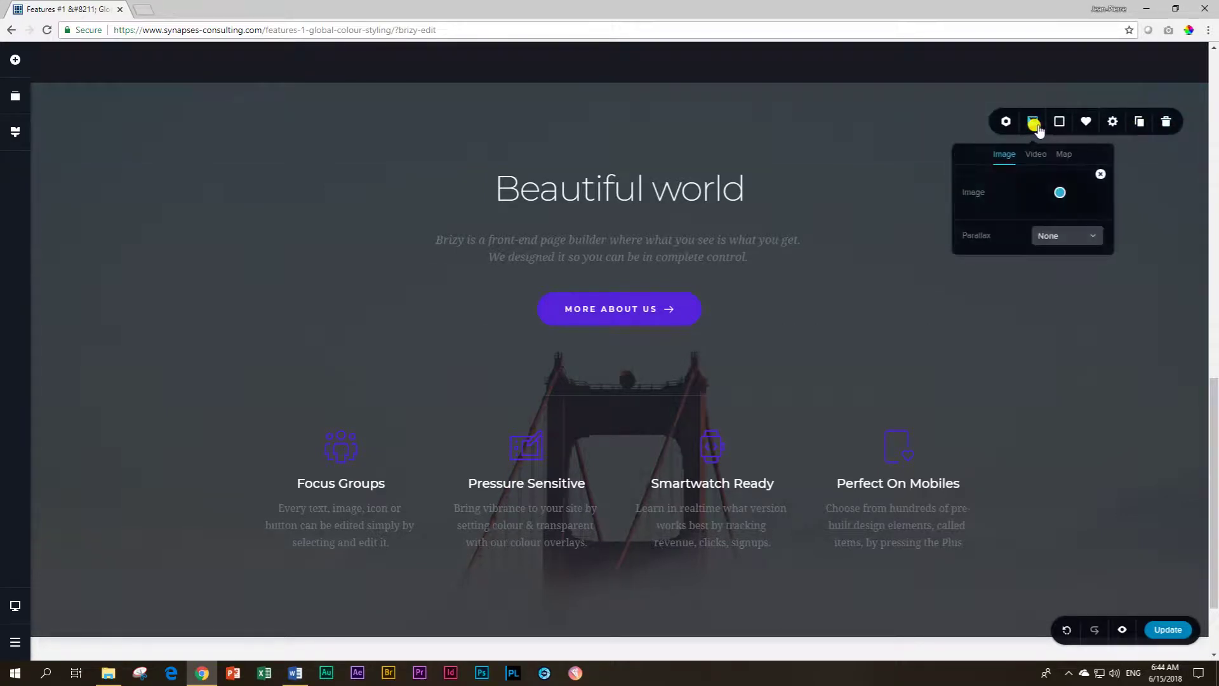
click(1059, 121)
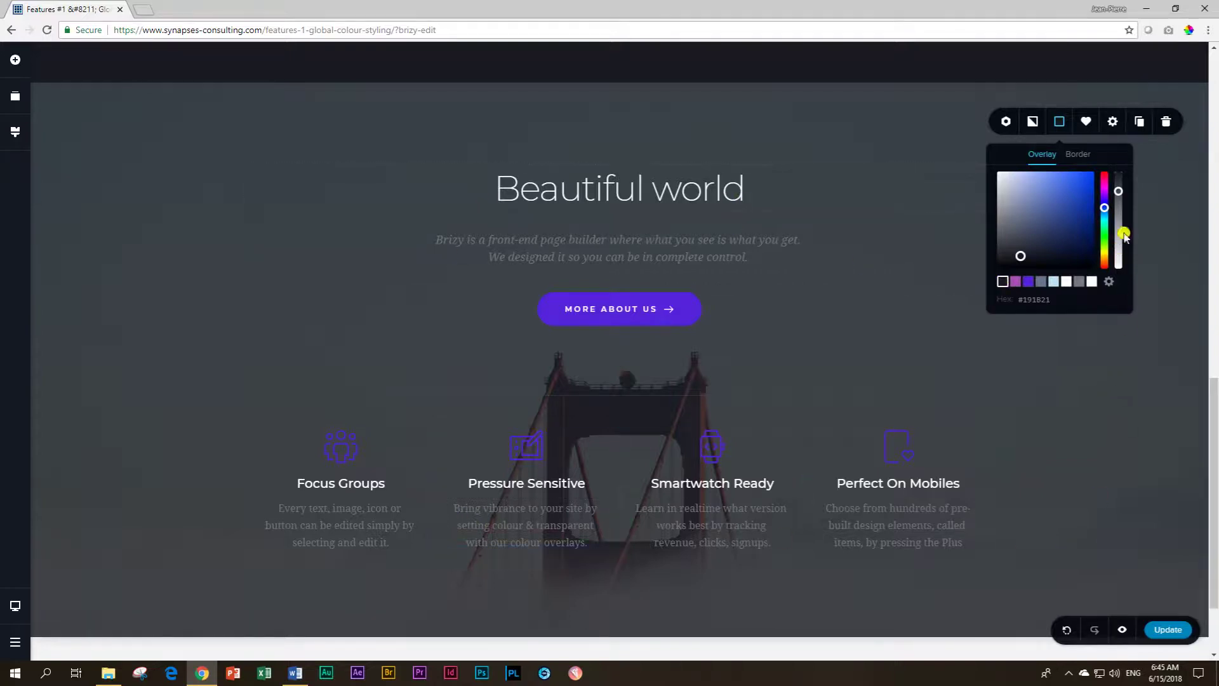
mouse_move(1117, 188)
mouse_down()
mouse_move(1123, 227)
mouse_move(1128, 167)
mouse_move(1121, 233)
mouse_move(1120, 178)
mouse_up()
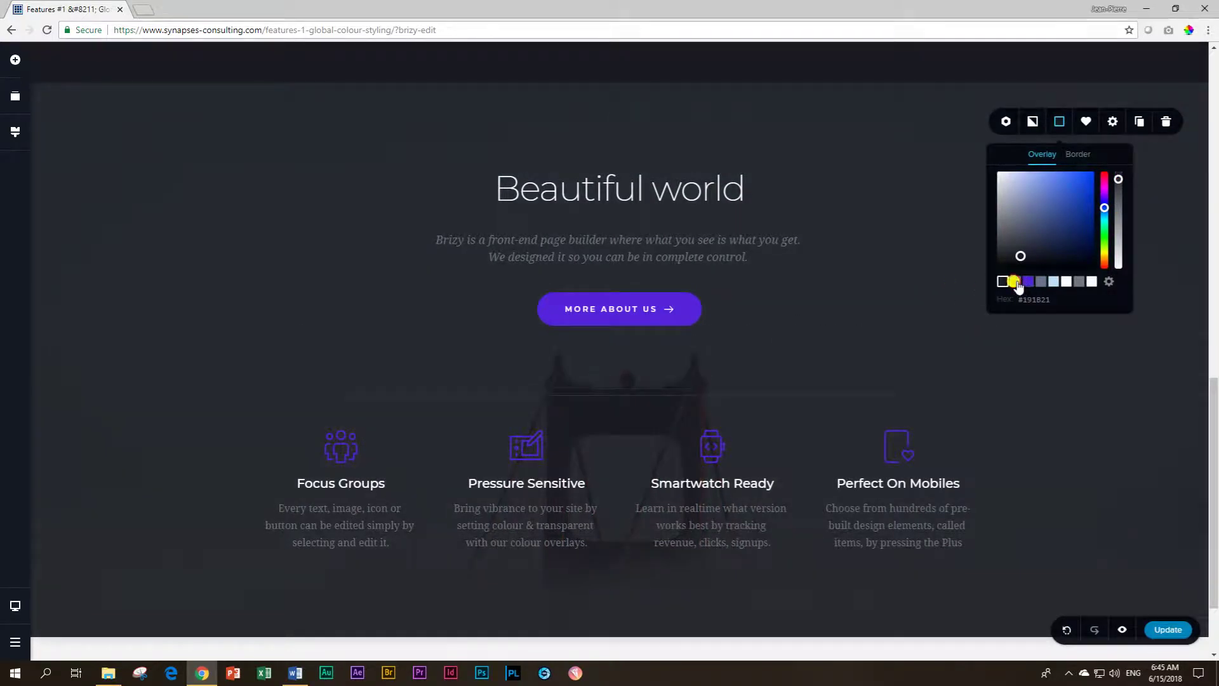
click(1016, 283)
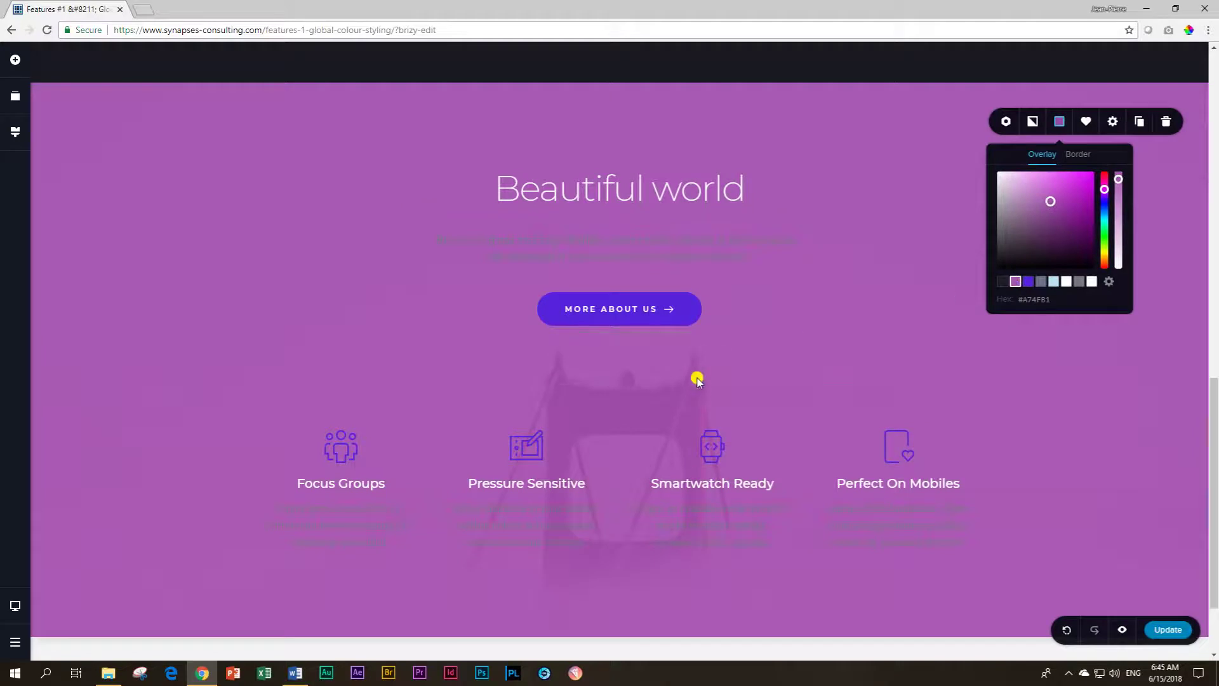
drag(1118, 176, 1122, 196)
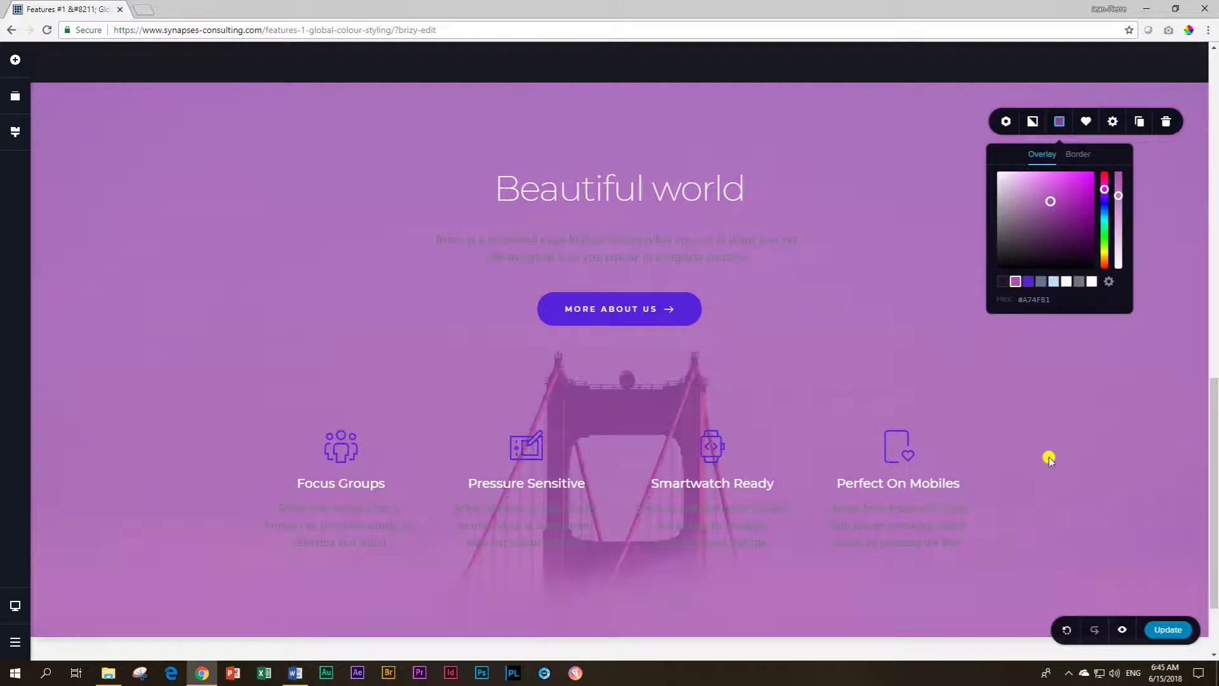
- Change the global palette's purple colour to teal #4FB1A7 and review the linked elements across the page's blocks
click(15, 132)
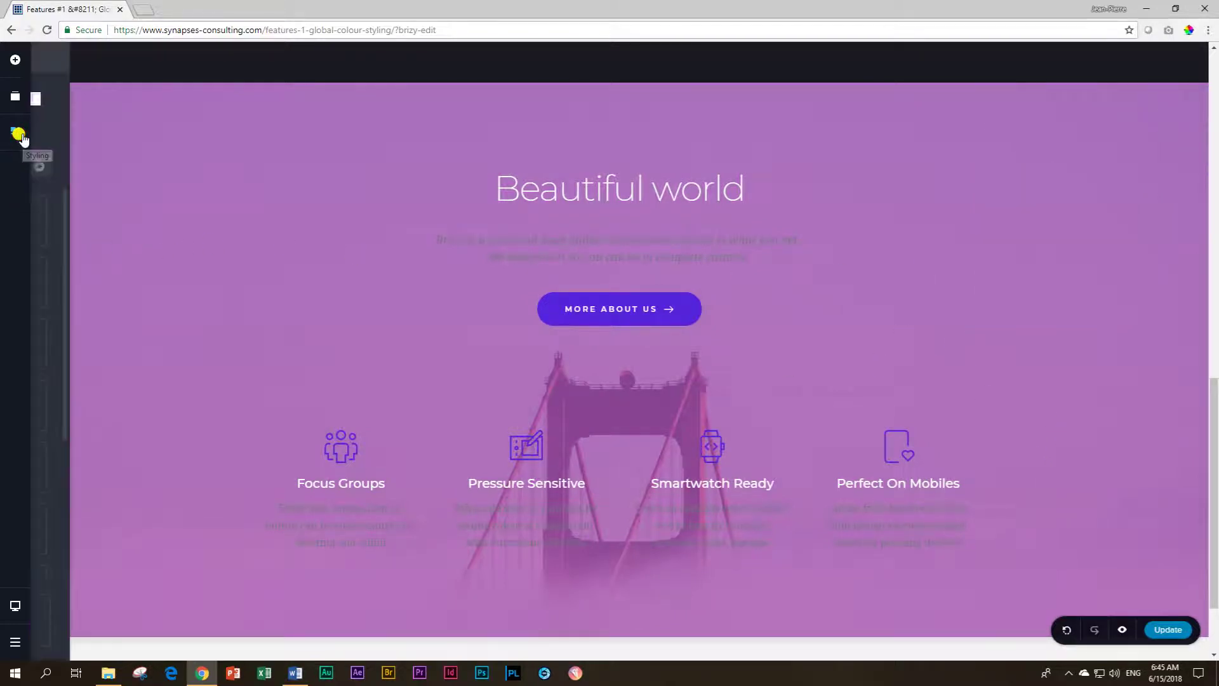
click(73, 100)
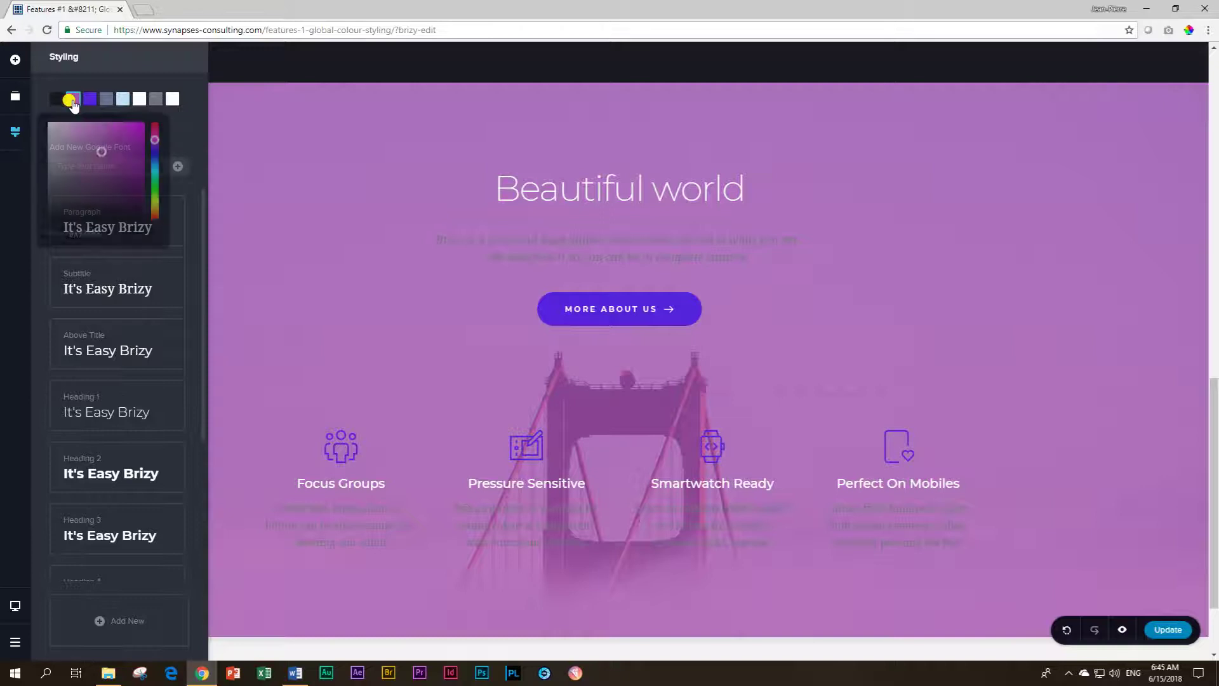
drag(154, 141, 151, 176)
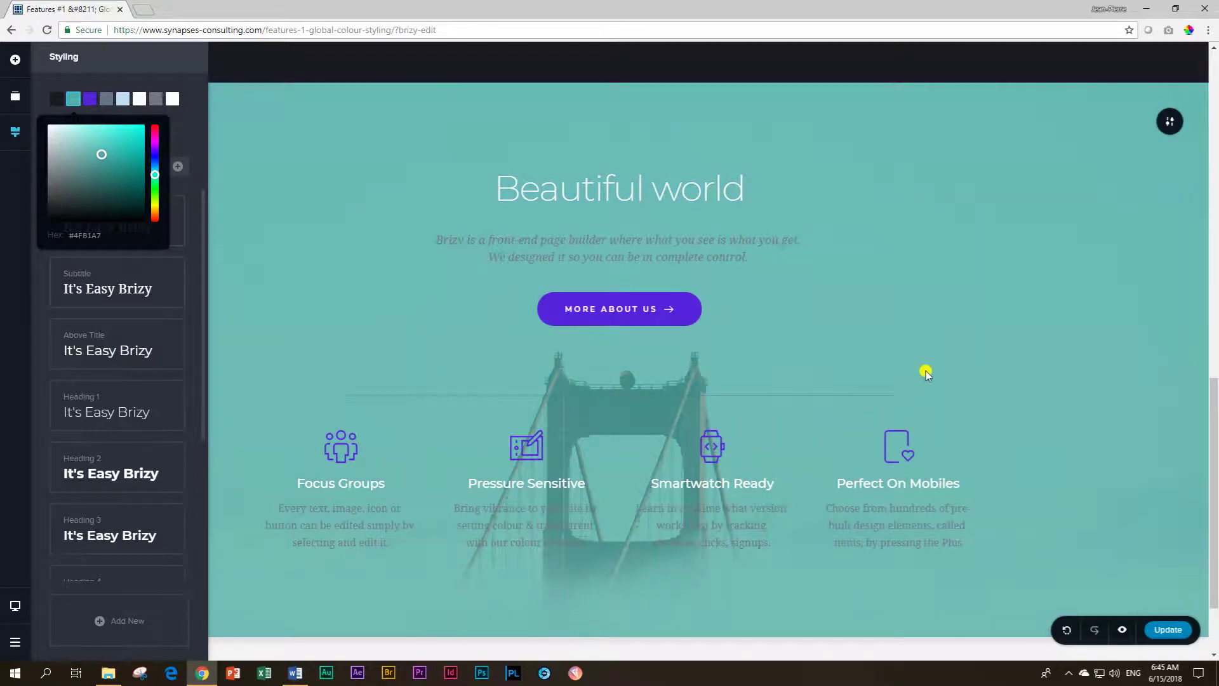
scroll(920, 380, up, 12)
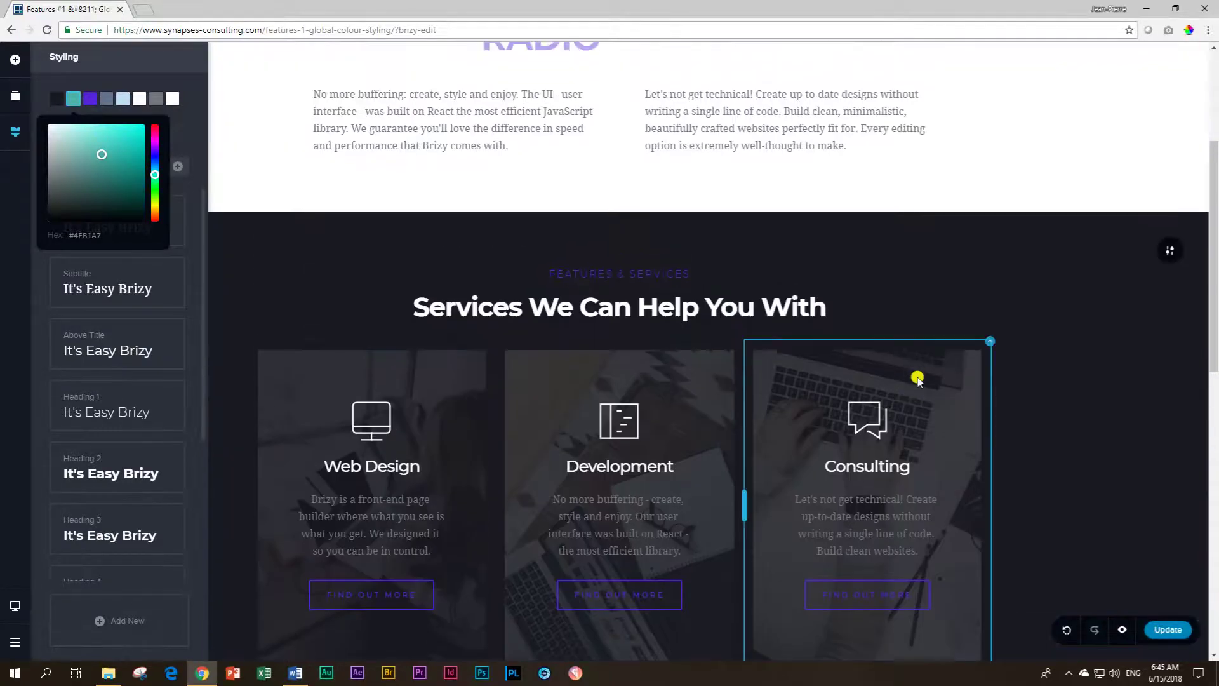
scroll(919, 380, down, 10)
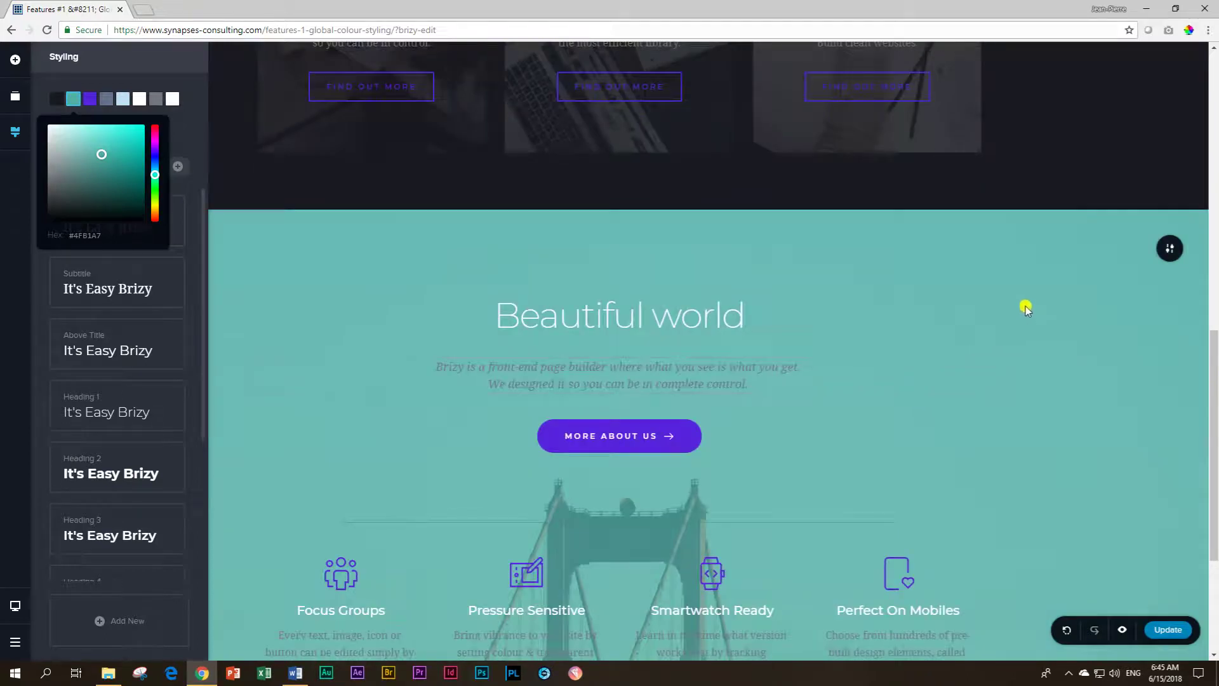
scroll(892, 371, down, 3)
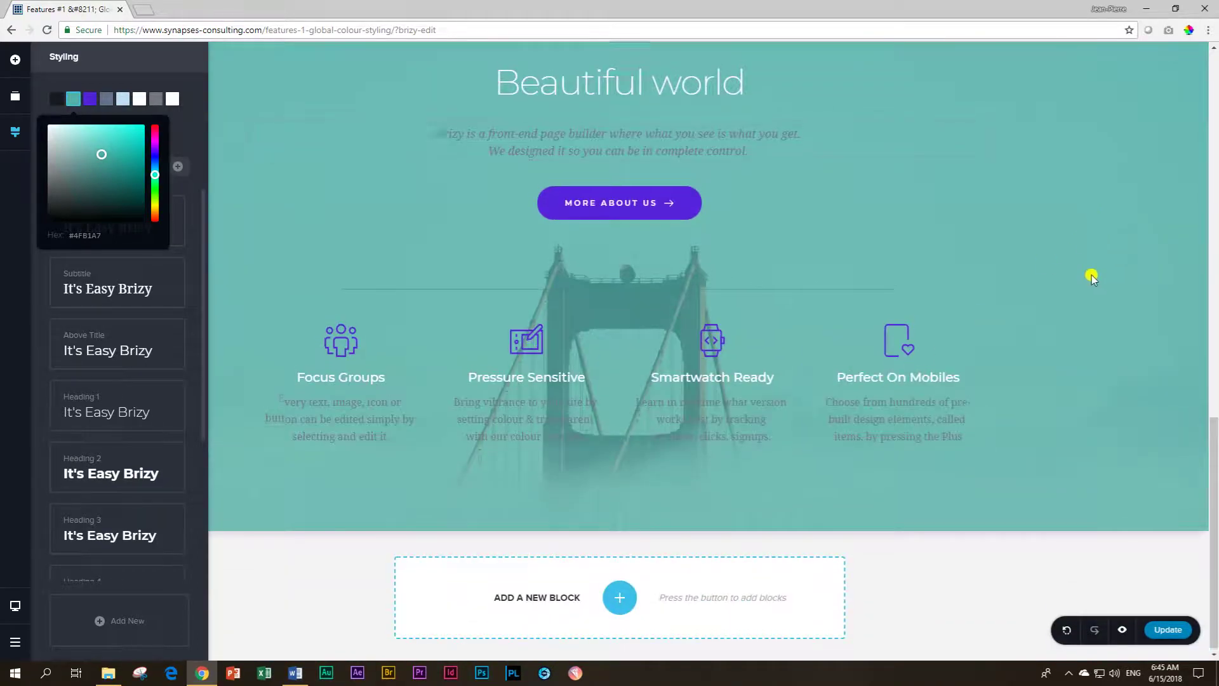
scroll(1131, 210, up, 1)
- Set the "Beautiful world" block's overlay to the dark palette colour, then shift it slightly to the custom colour #1A1C25
click(1163, 148)
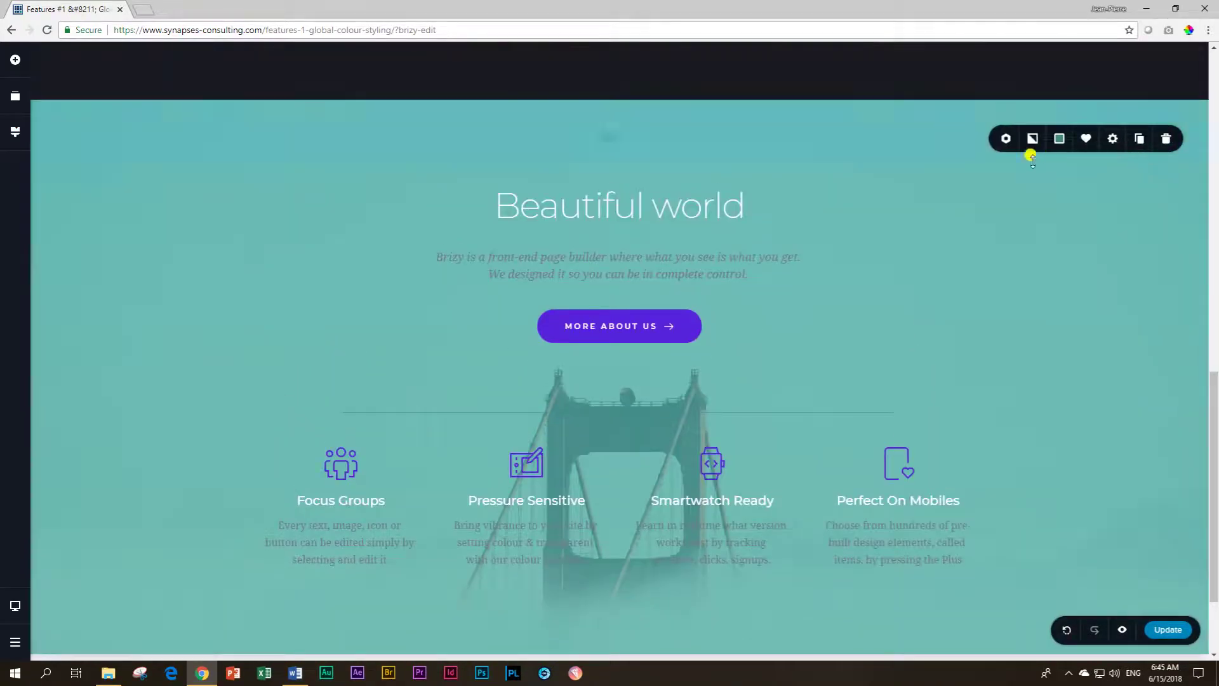
click(1057, 140)
click(1002, 301)
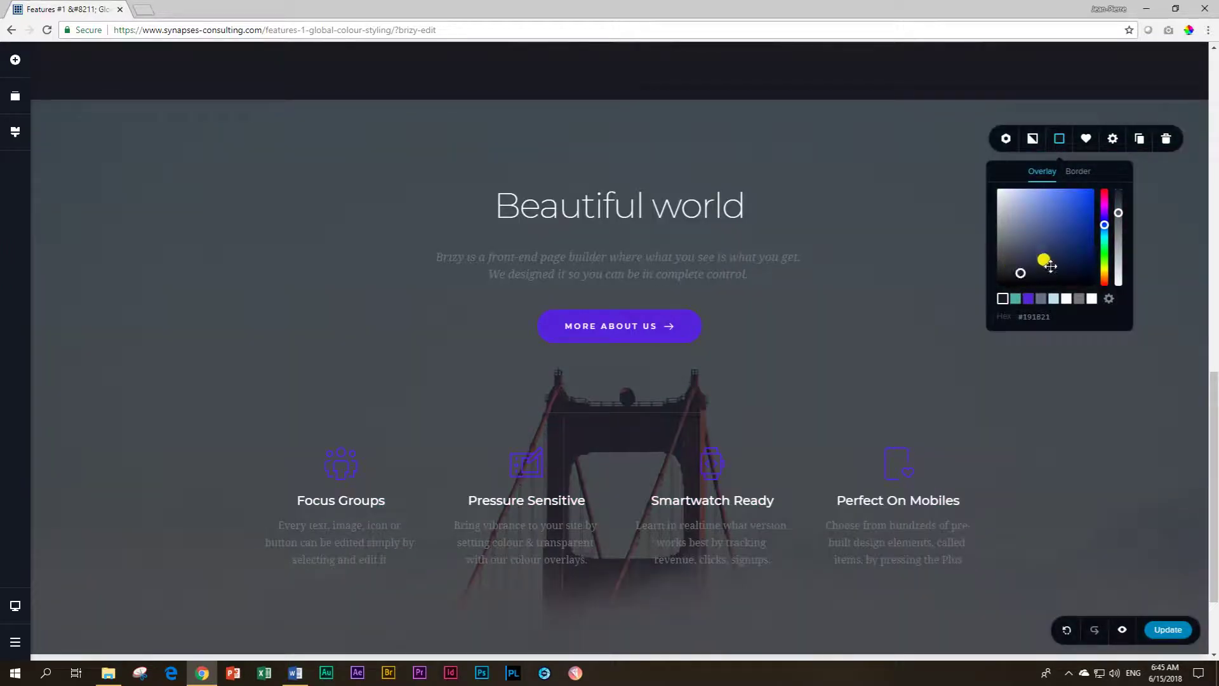
drag(1022, 272, 1025, 271)
click(1016, 389)
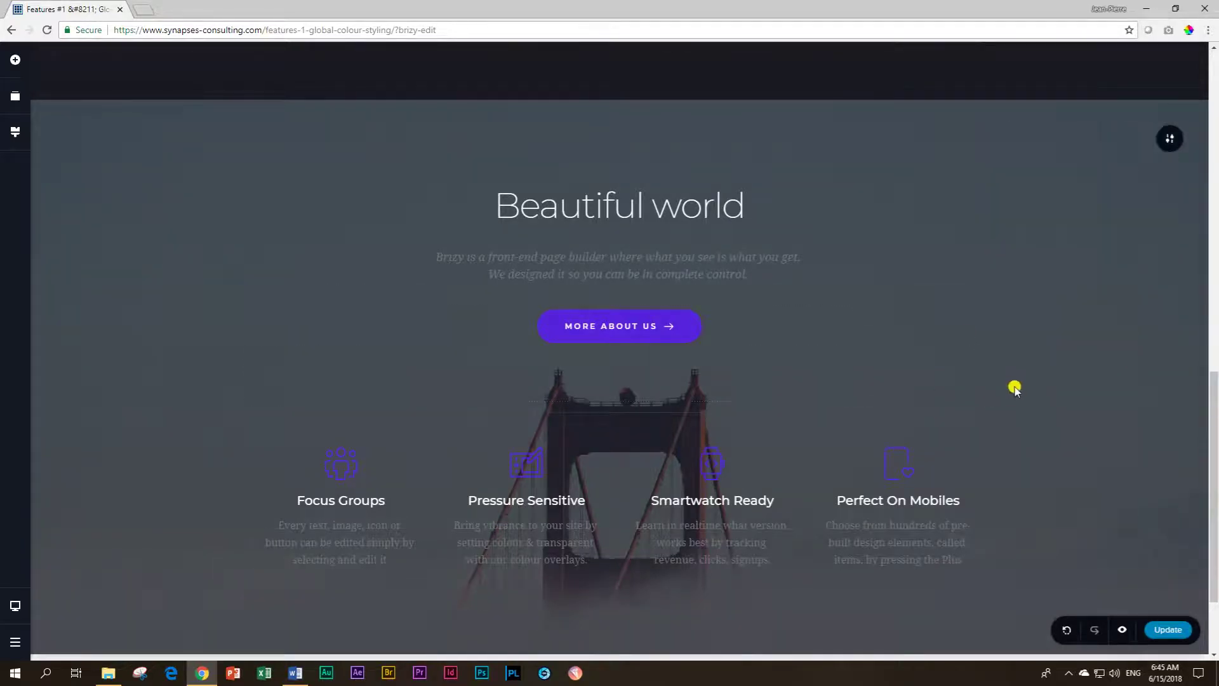
- Change the global palette's teal colour to green #36A561 and check the "Beautiful world" block's background and overlay settings
click(13, 135)
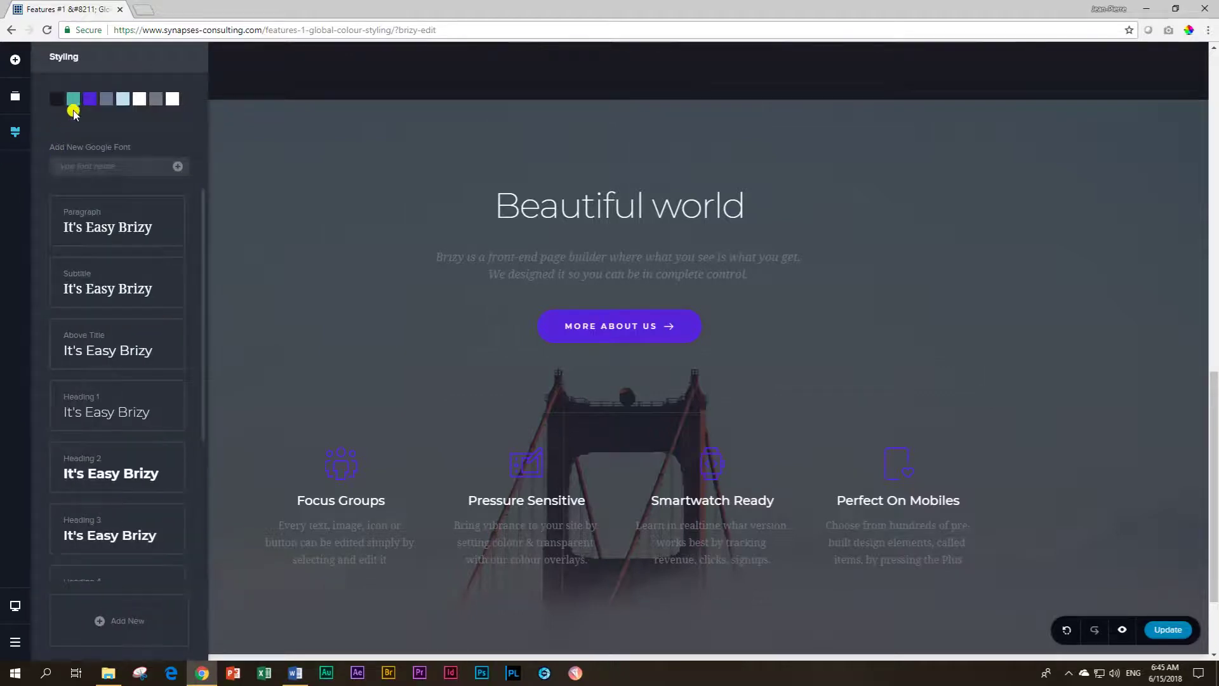
click(73, 98)
drag(99, 150, 155, 183)
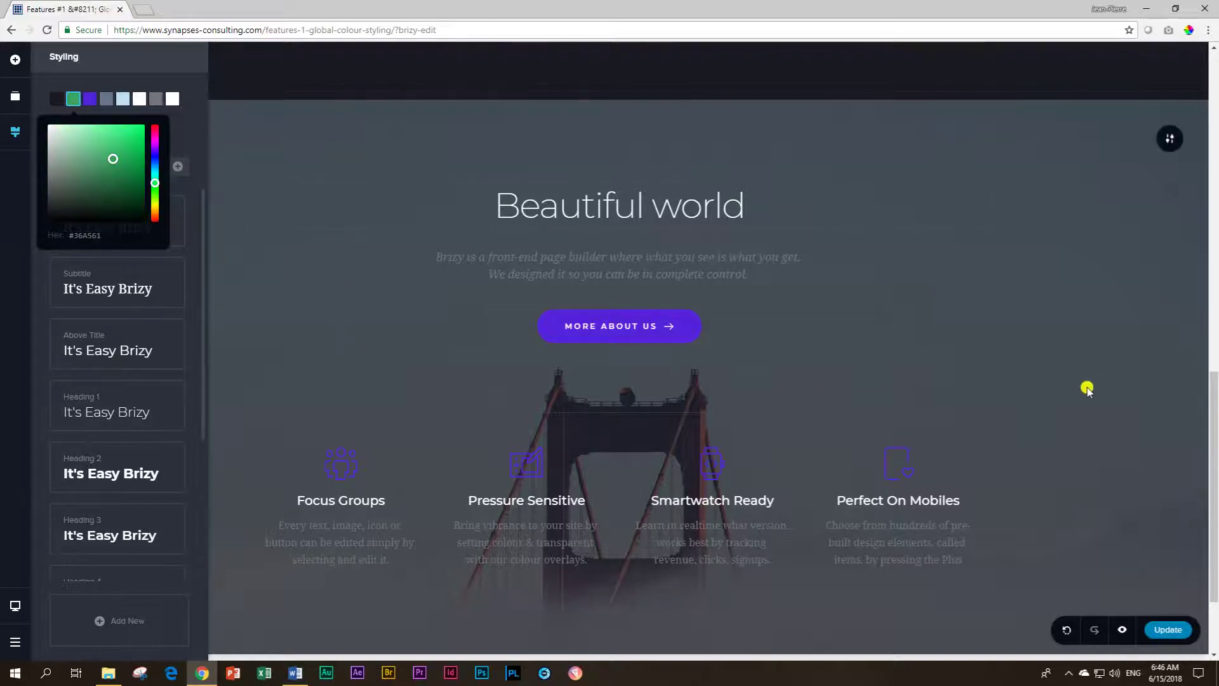
click(1170, 139)
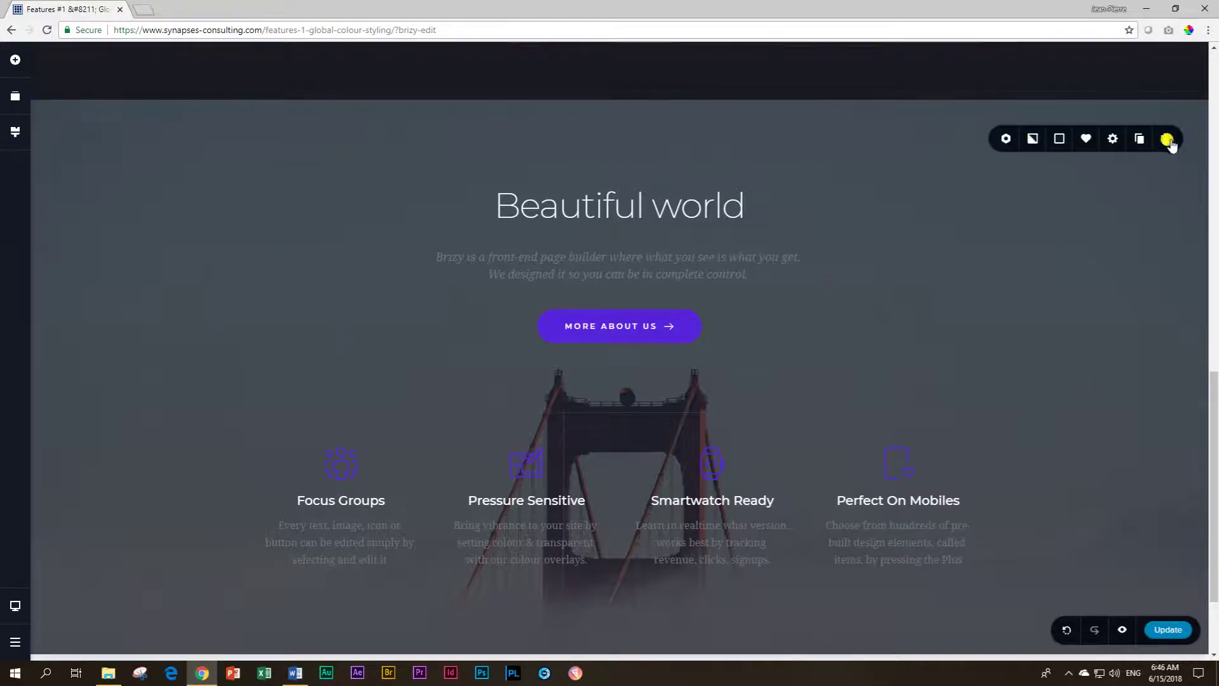
click(1032, 141)
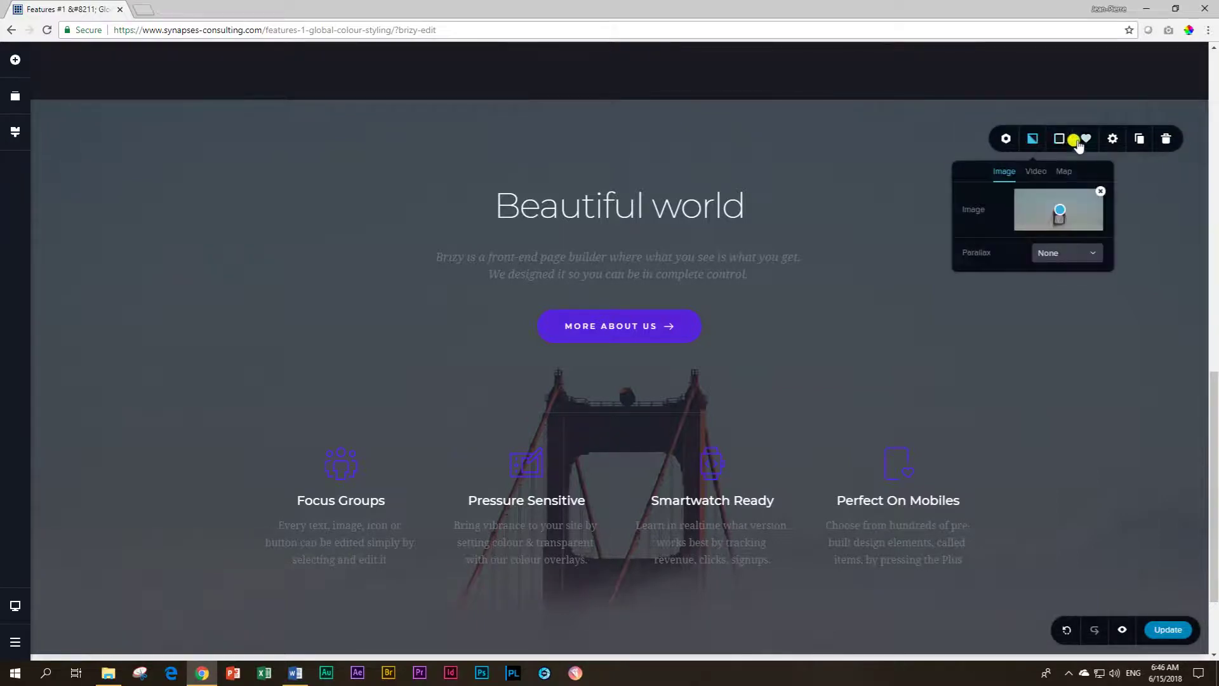
click(1063, 141)
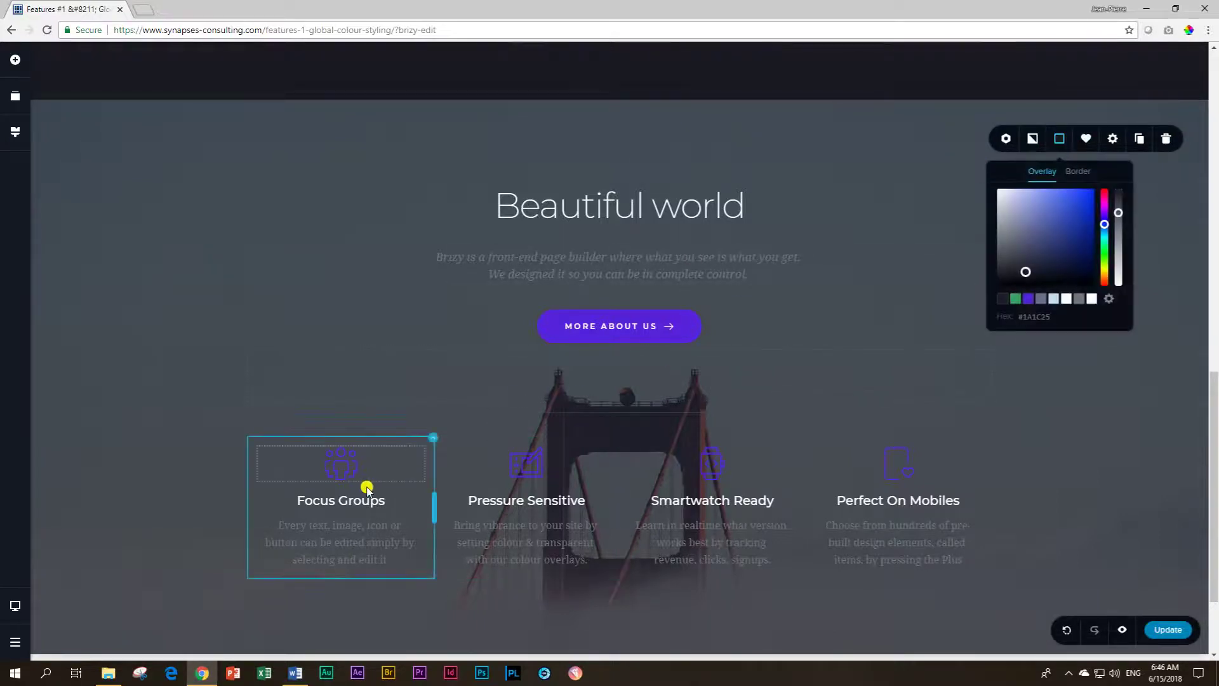
- Give the "IMAGE" icon in the first block a custom blue-violet just off the palette's #5623DB
scroll(666, 254, up, 7)
scroll(669, 254, up, 6)
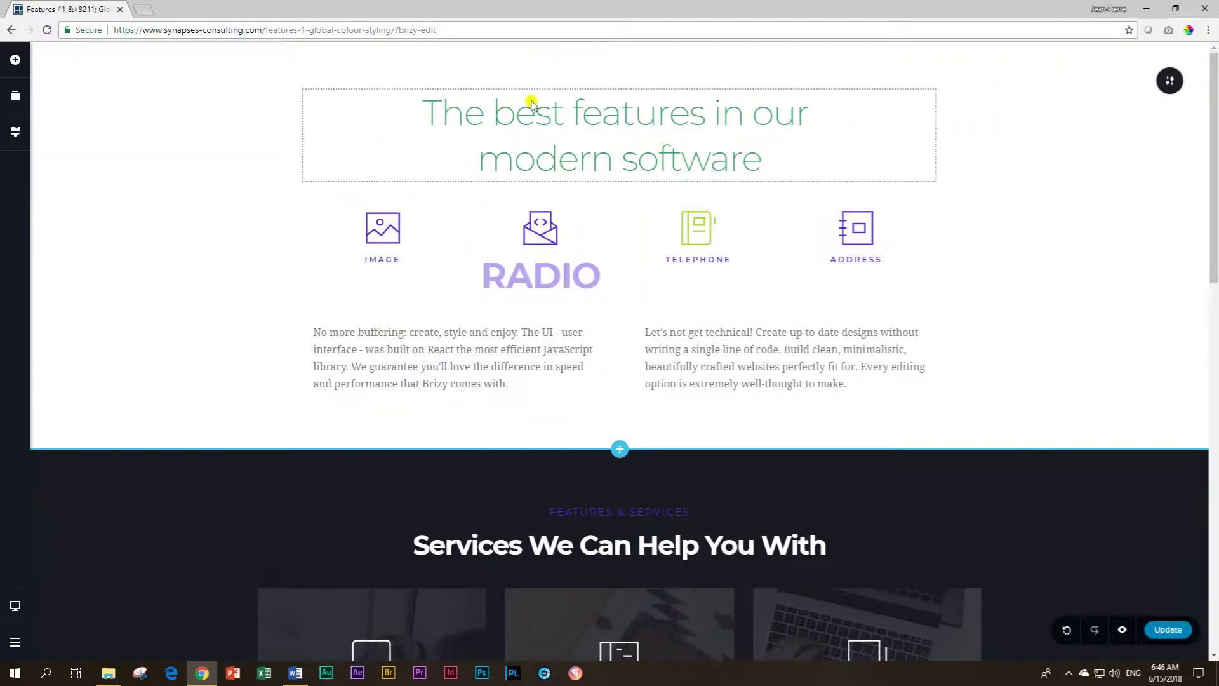
click(381, 229)
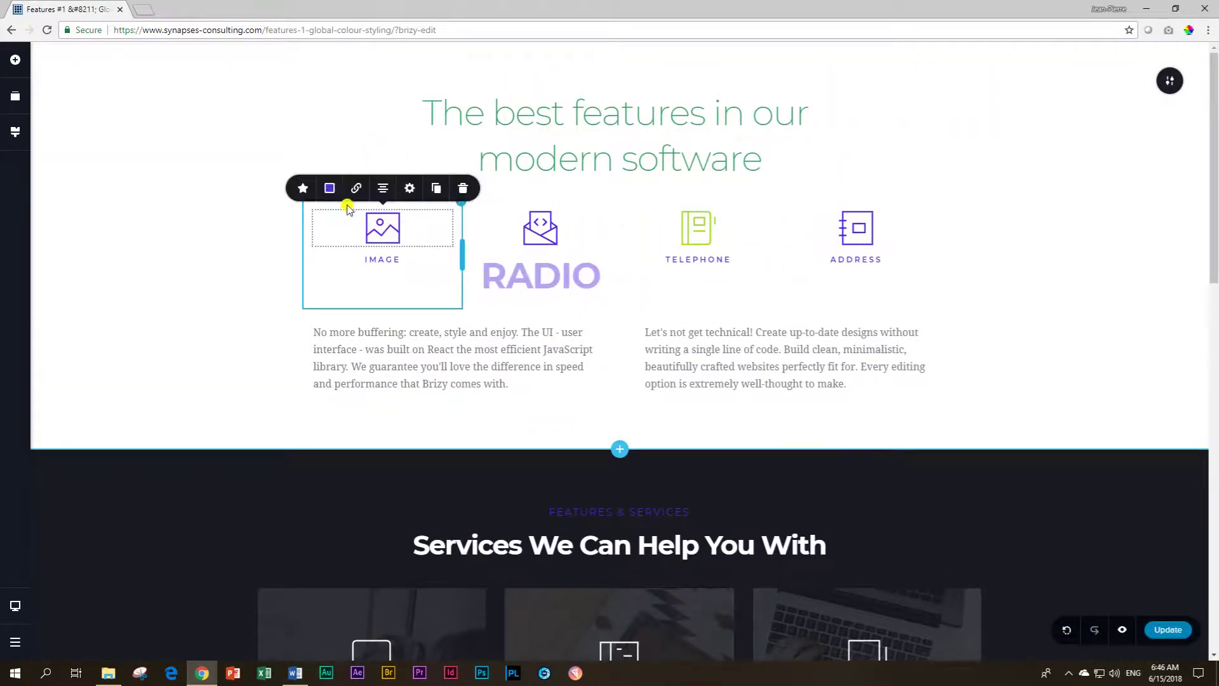
click(328, 188)
click(341, 247)
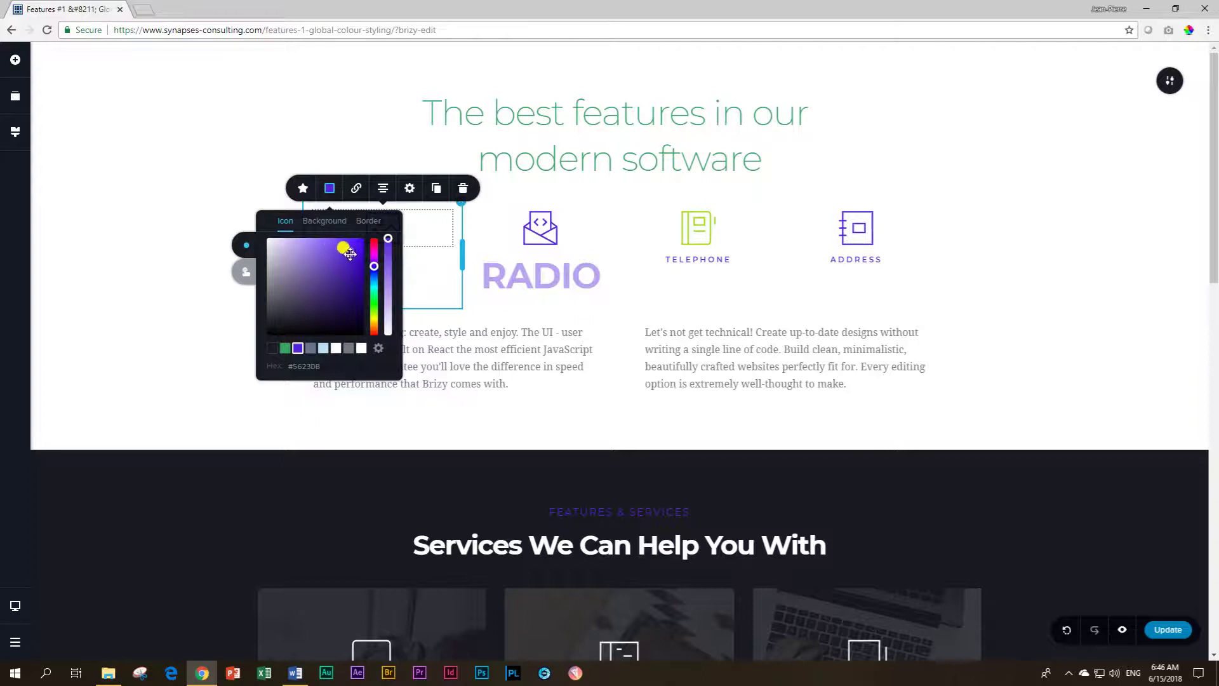
drag(349, 253, 350, 255)
click(147, 330)
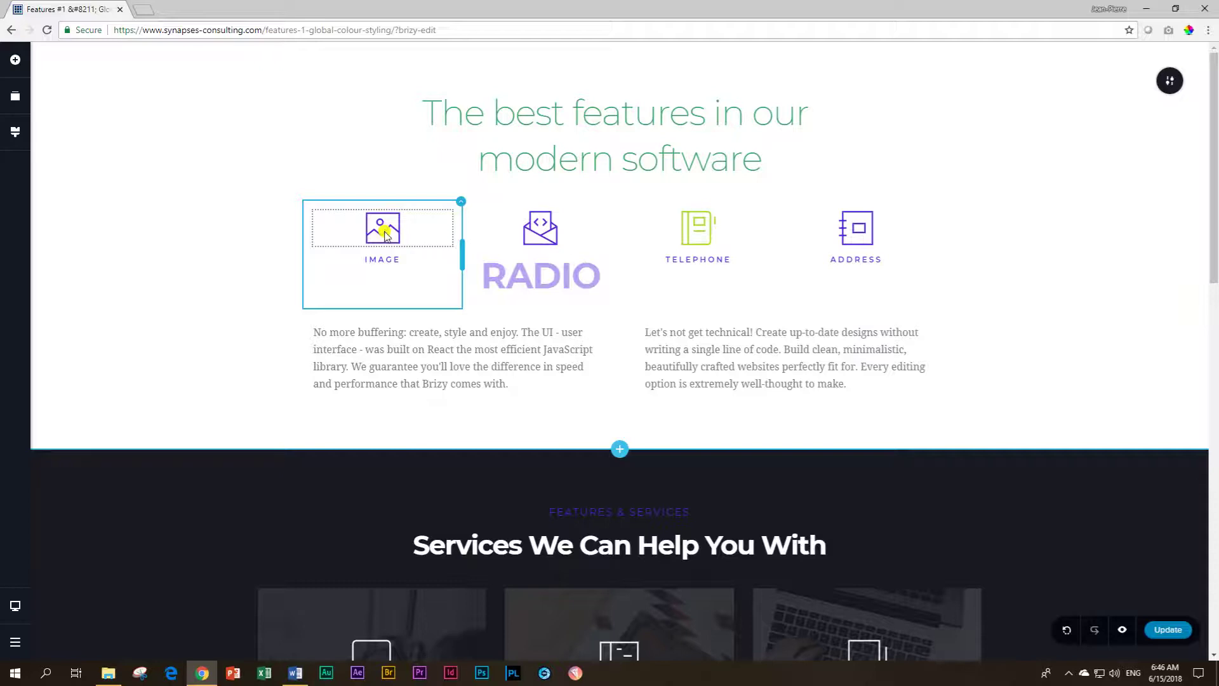
- Change the global palette's blue-violet accent to lime green #ACDB23 and compare the "IMAGE" icon with the palette-linked elements
click(386, 233)
click(16, 131)
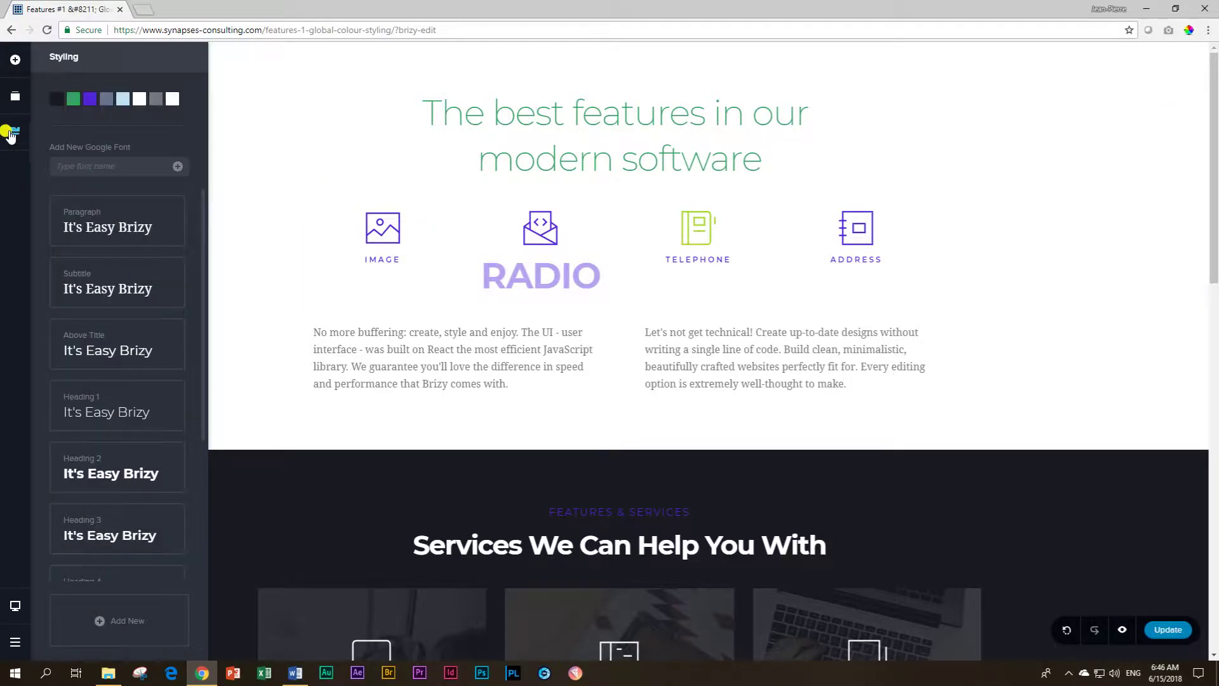
click(98, 104)
drag(154, 154, 156, 201)
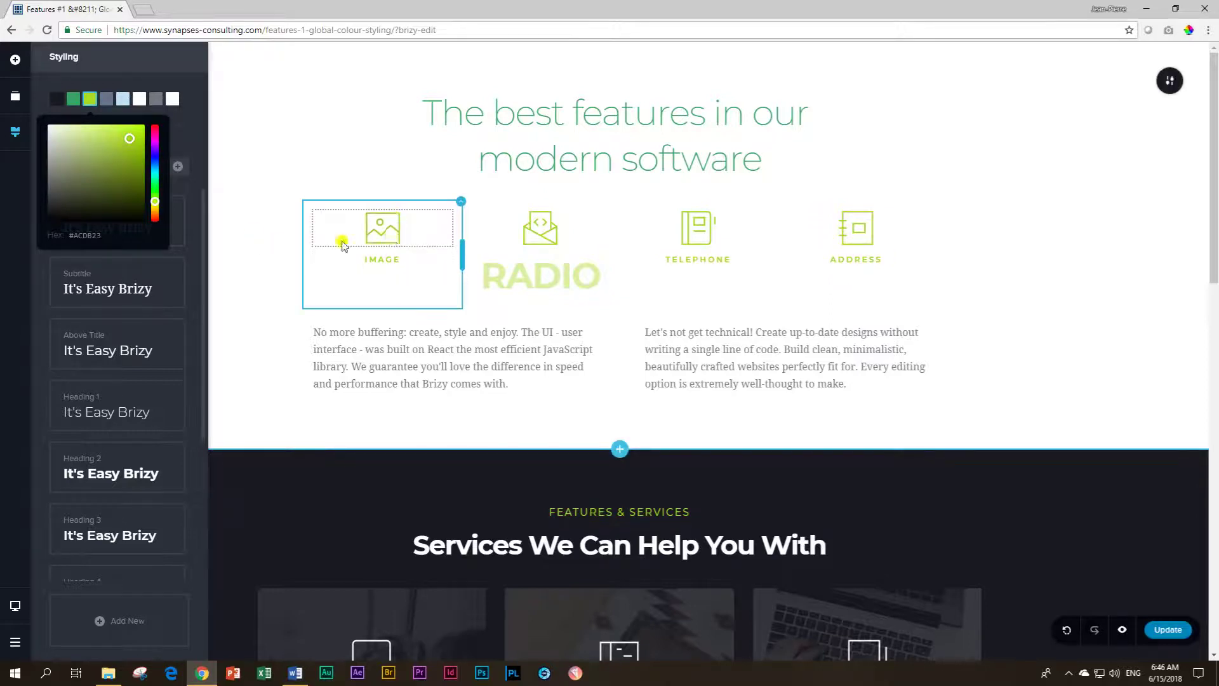
click(252, 291)
scroll(251, 296, down, 4)
scroll(254, 298, up, 4)
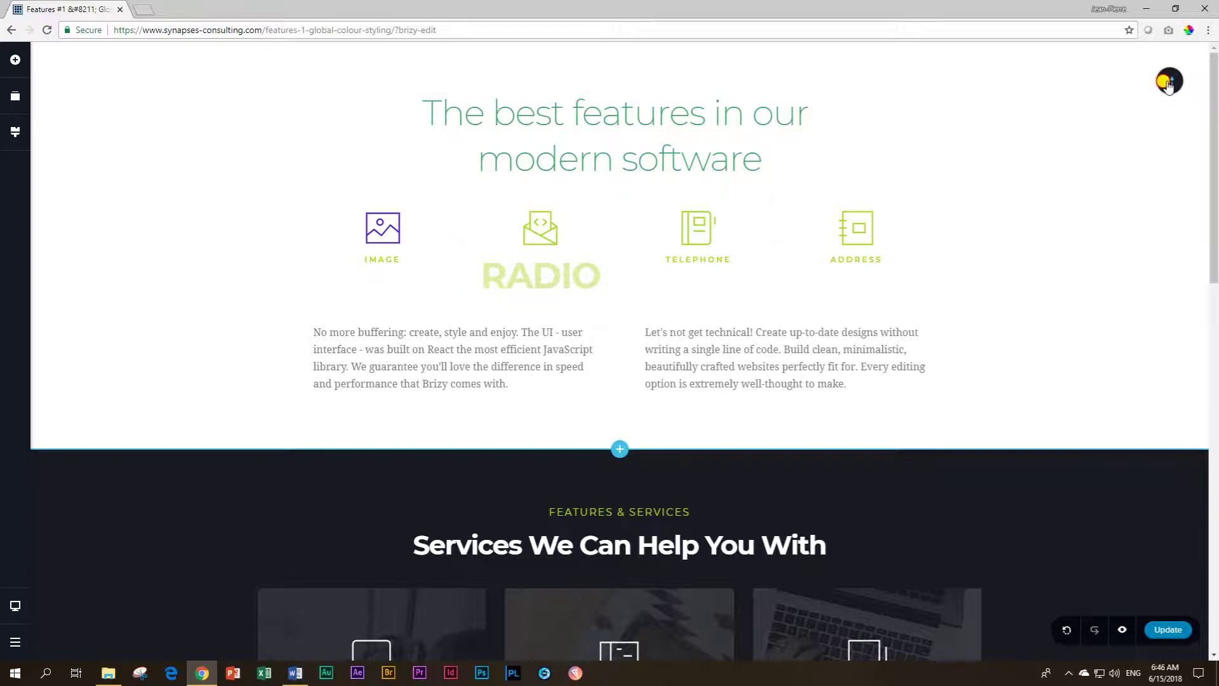
- Delete the features, services and "Beautiful world" blocks to empty the page
scroll(1168, 84, down, 5)
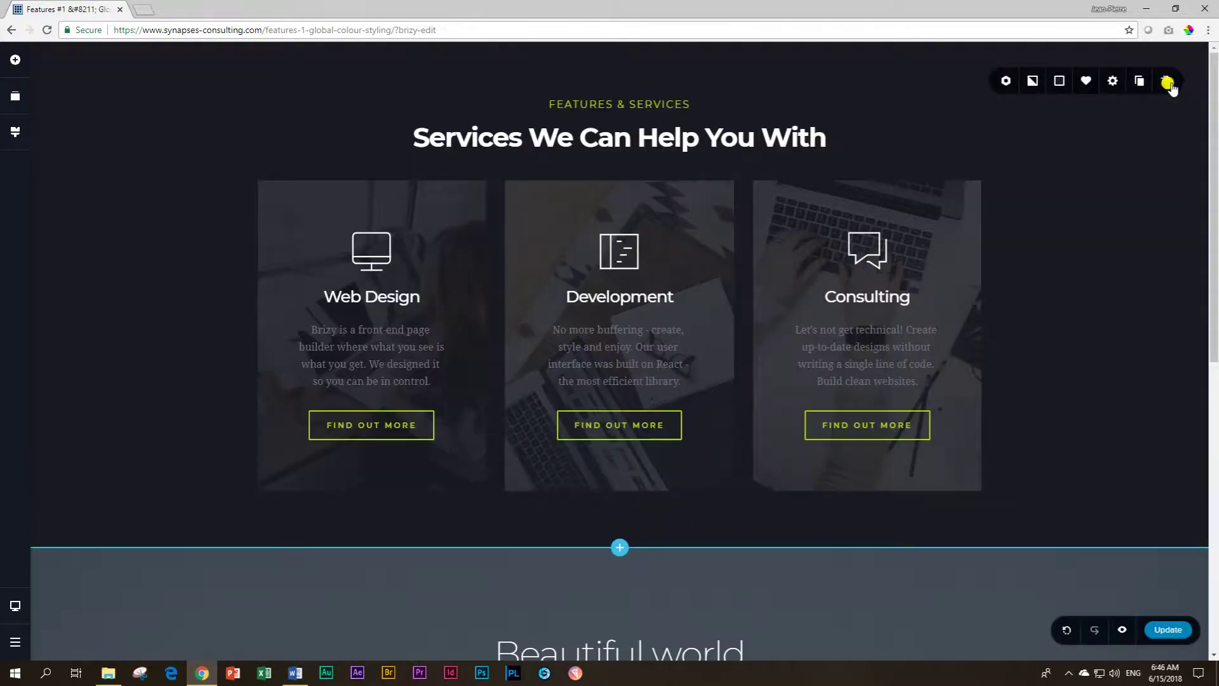
scroll(1168, 84, down, 8)
click(1170, 84)
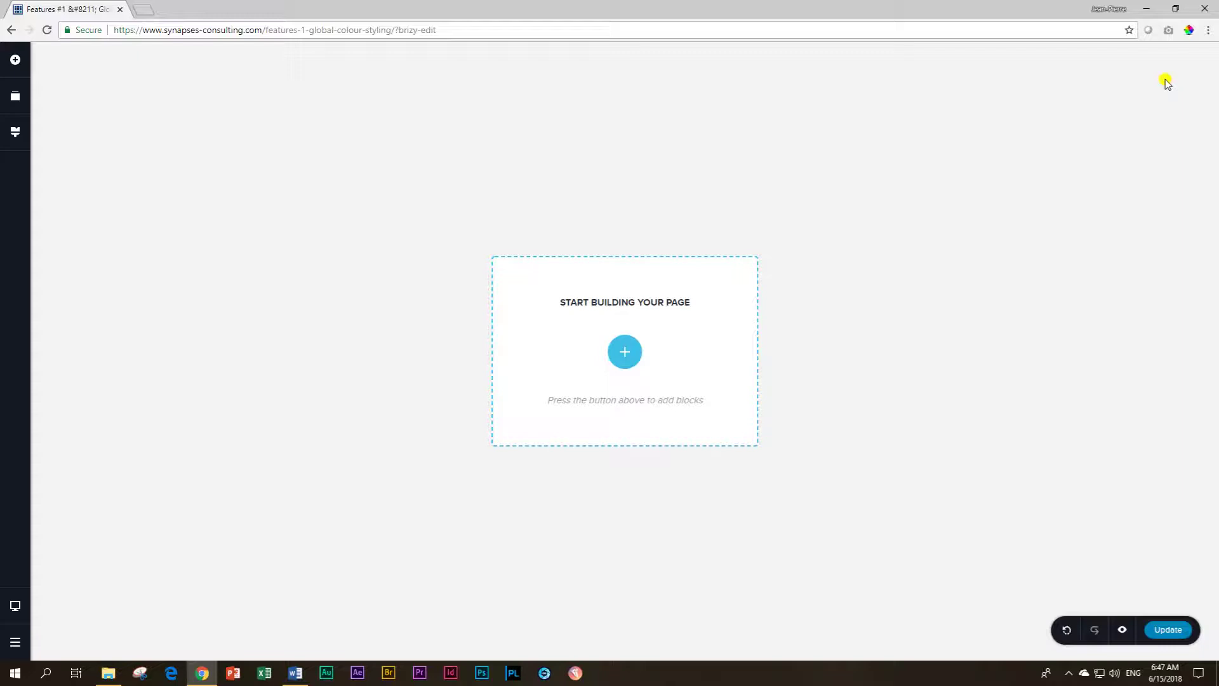
- Review the colour swatches of the global palette in the styling settings, then close them
click(9, 134)
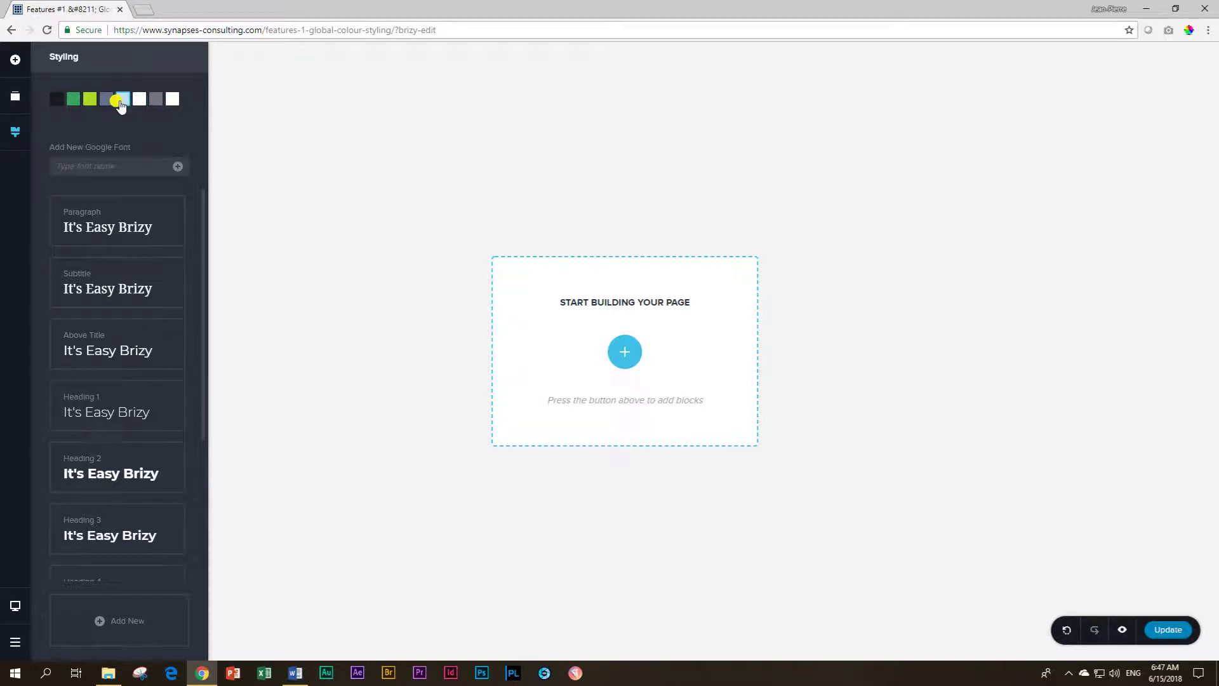
click(214, 112)
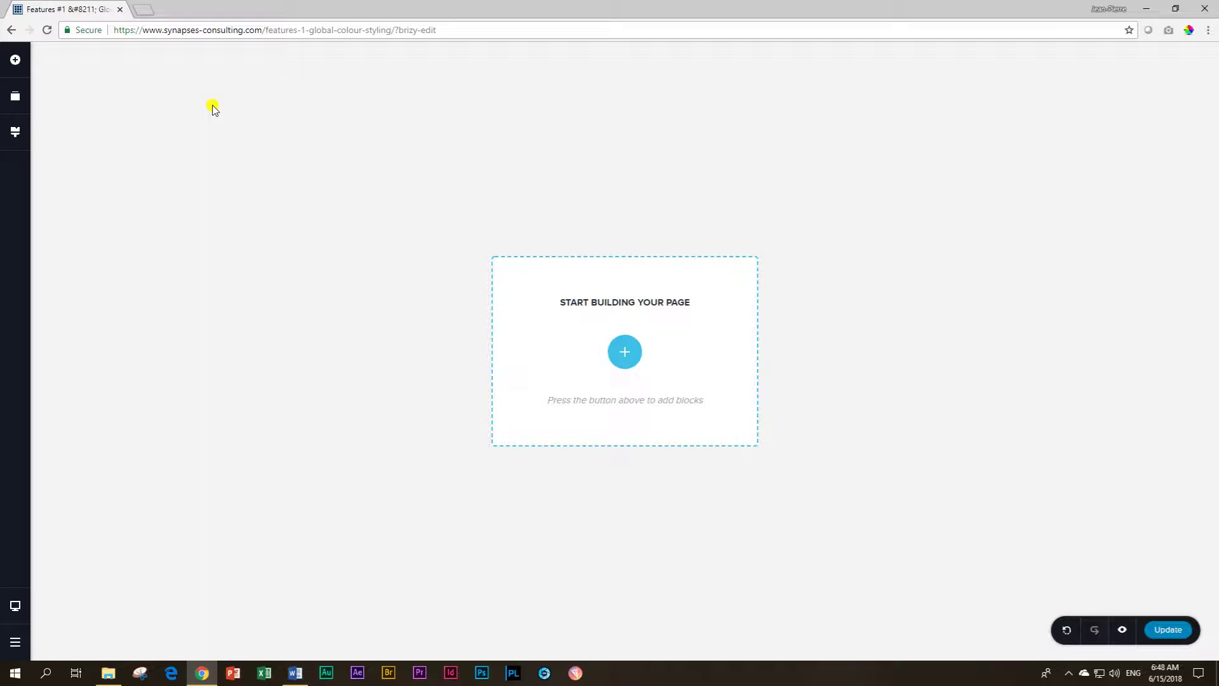
- Open the bookmarked Canva article "100 brilliant color combinations and how to apply them to your designs" in a new browser tab
click(202, 674)
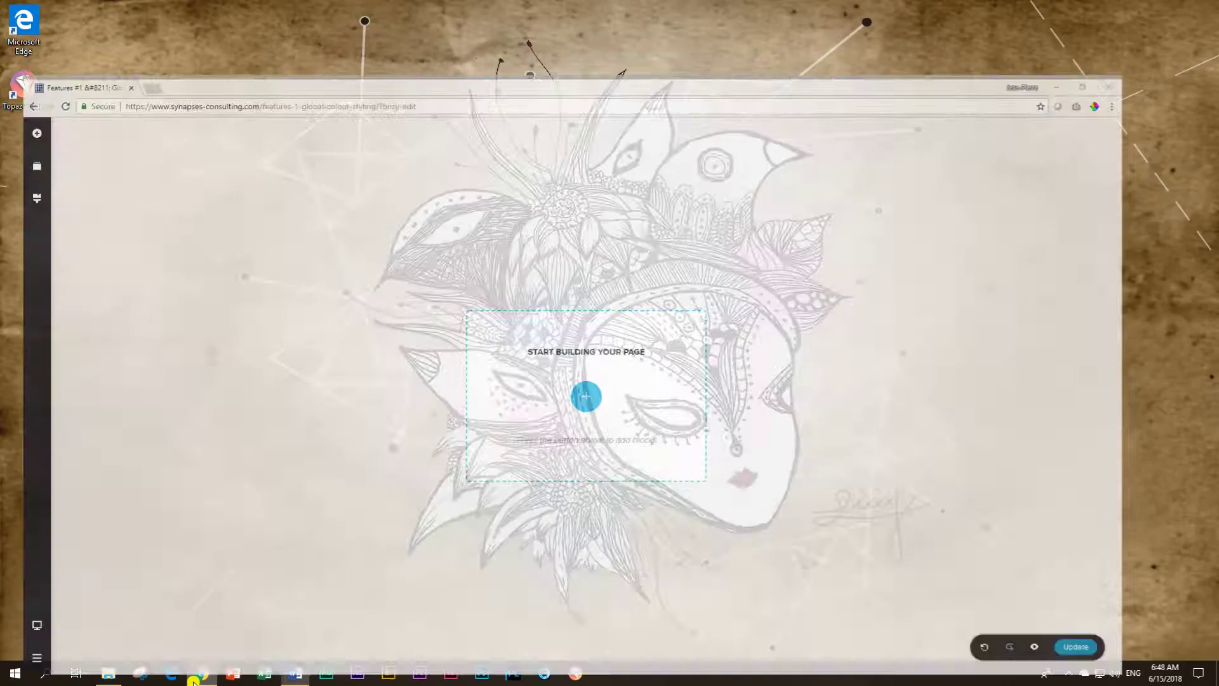
click(199, 677)
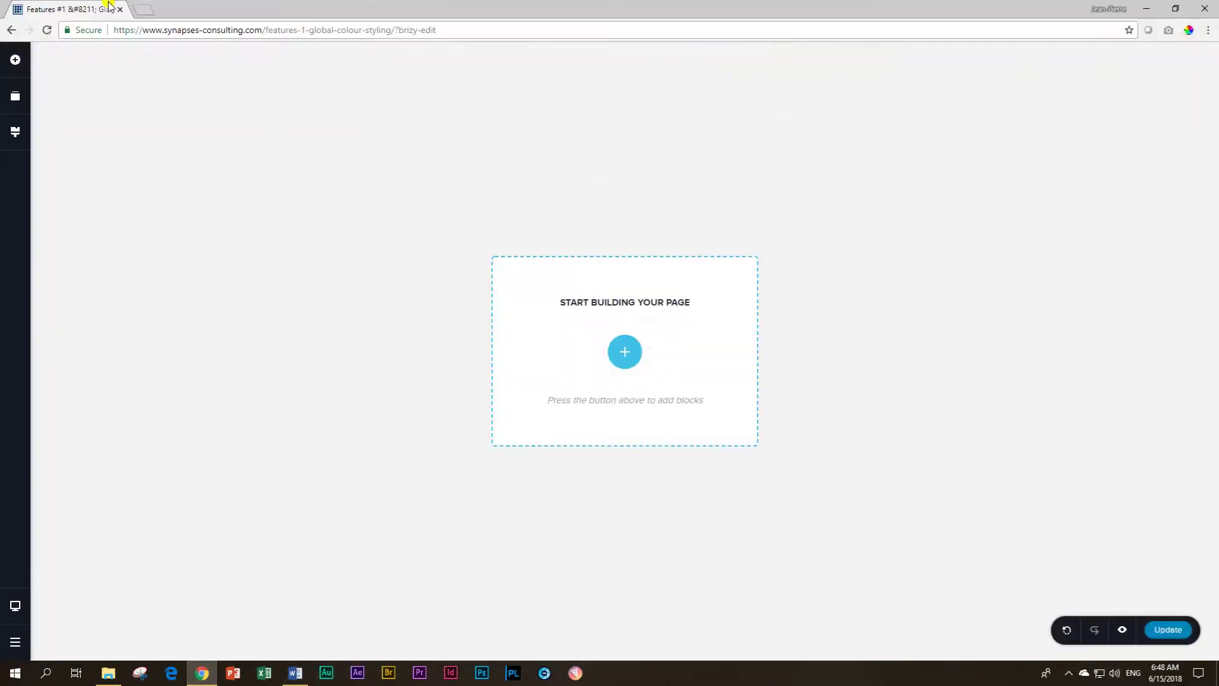
click(136, 8)
click(327, 54)
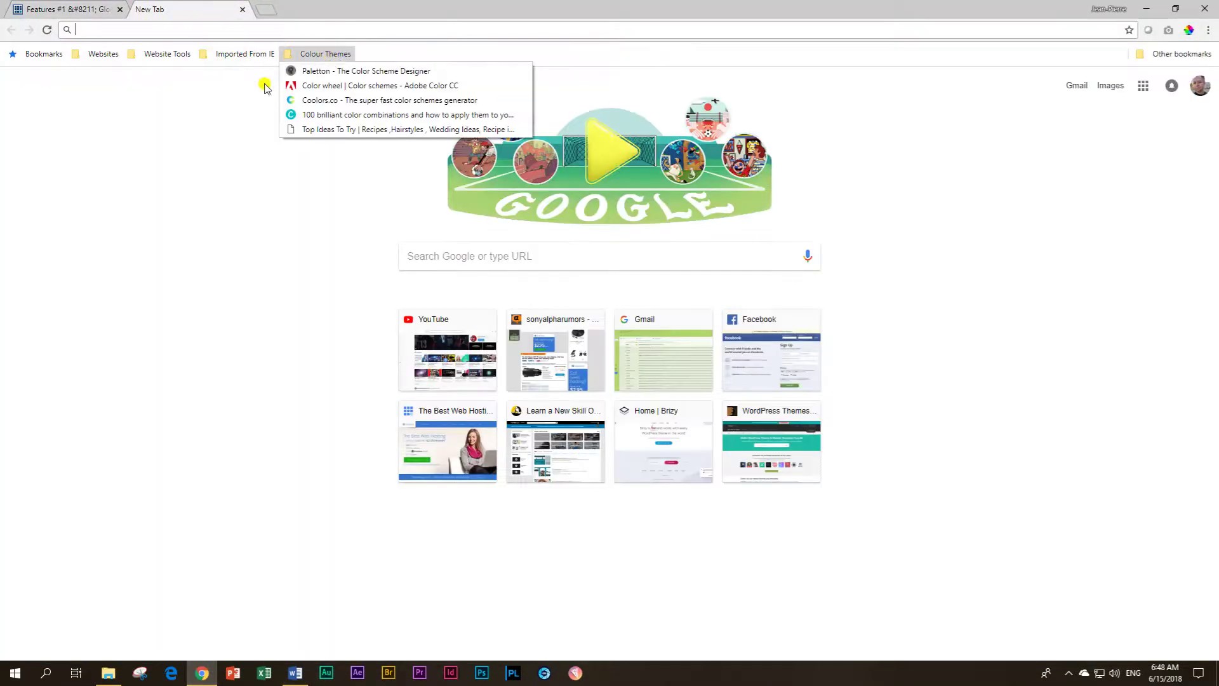
click(309, 116)
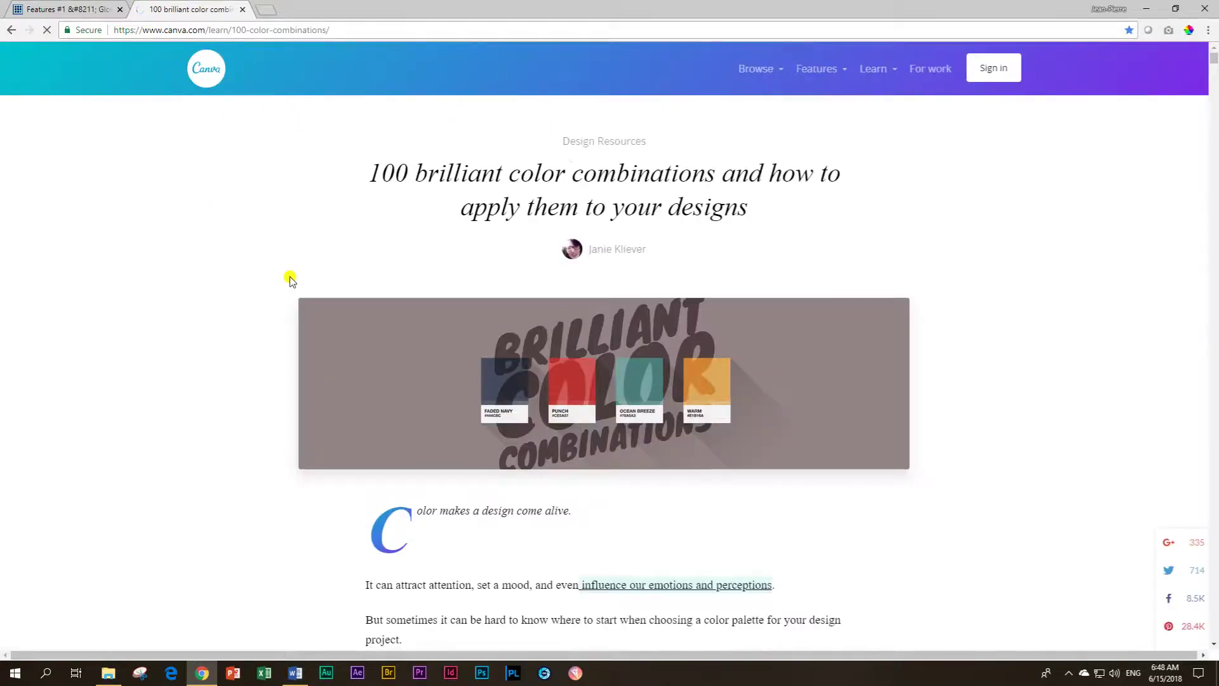
- Examine the article's Nature palettes and their hex codes, from "Fresh & Bright" through "Crisp & Dramatic"
scroll(289, 290, down, 15)
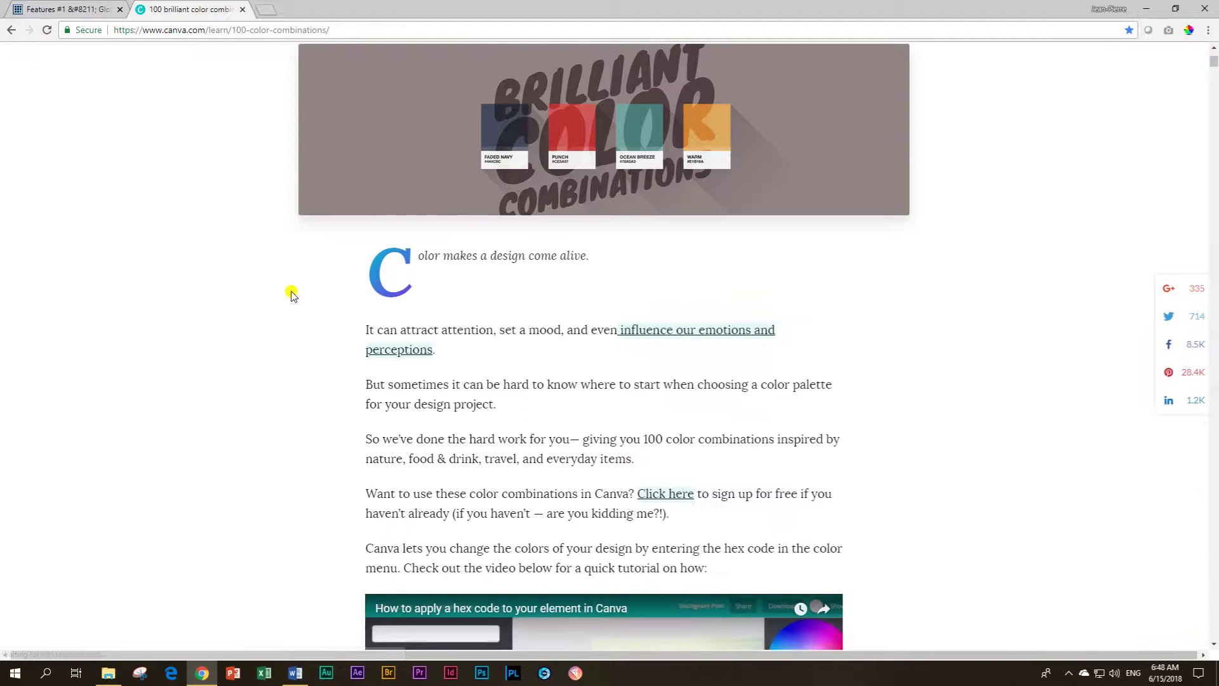
scroll(291, 295, down, 4)
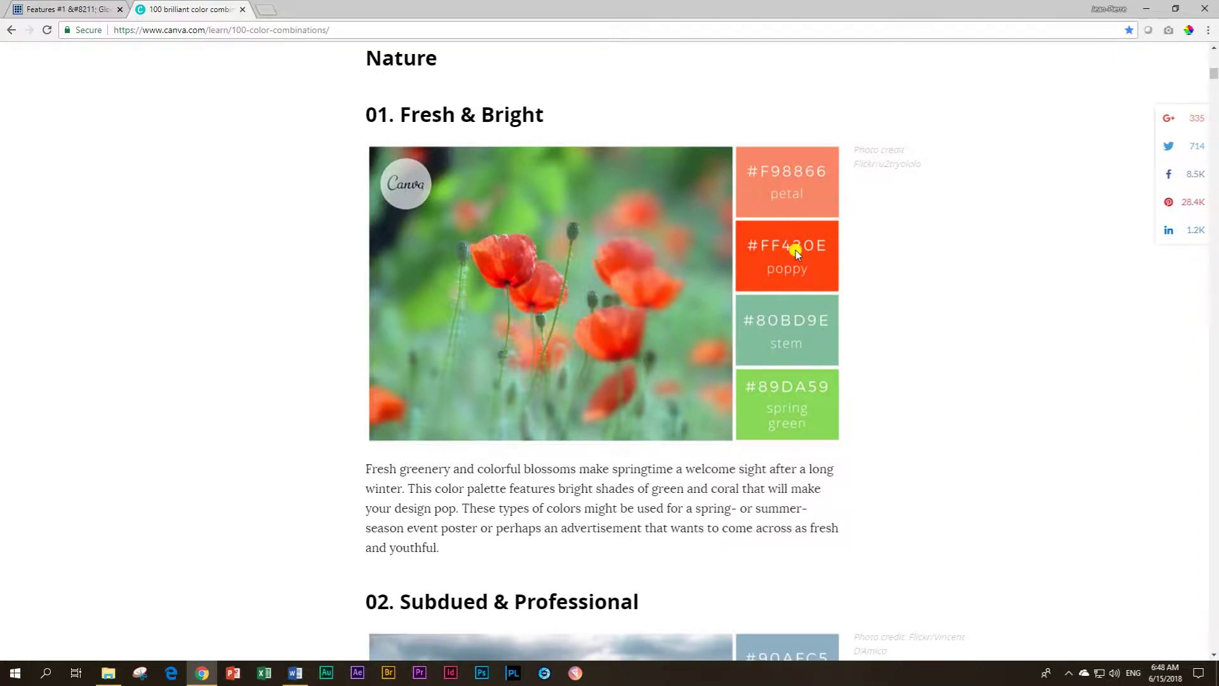
scroll(757, 245, down, 3)
scroll(813, 366, down, 5)
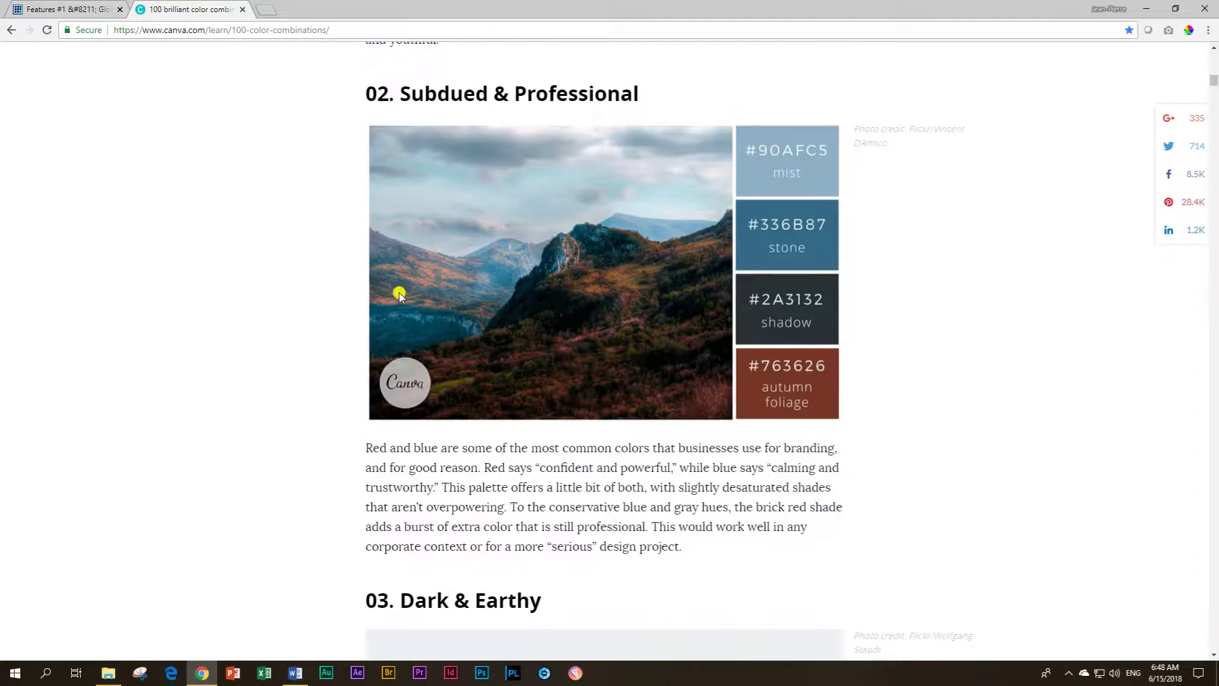
scroll(598, 379, down, 1)
scroll(599, 378, down, 8)
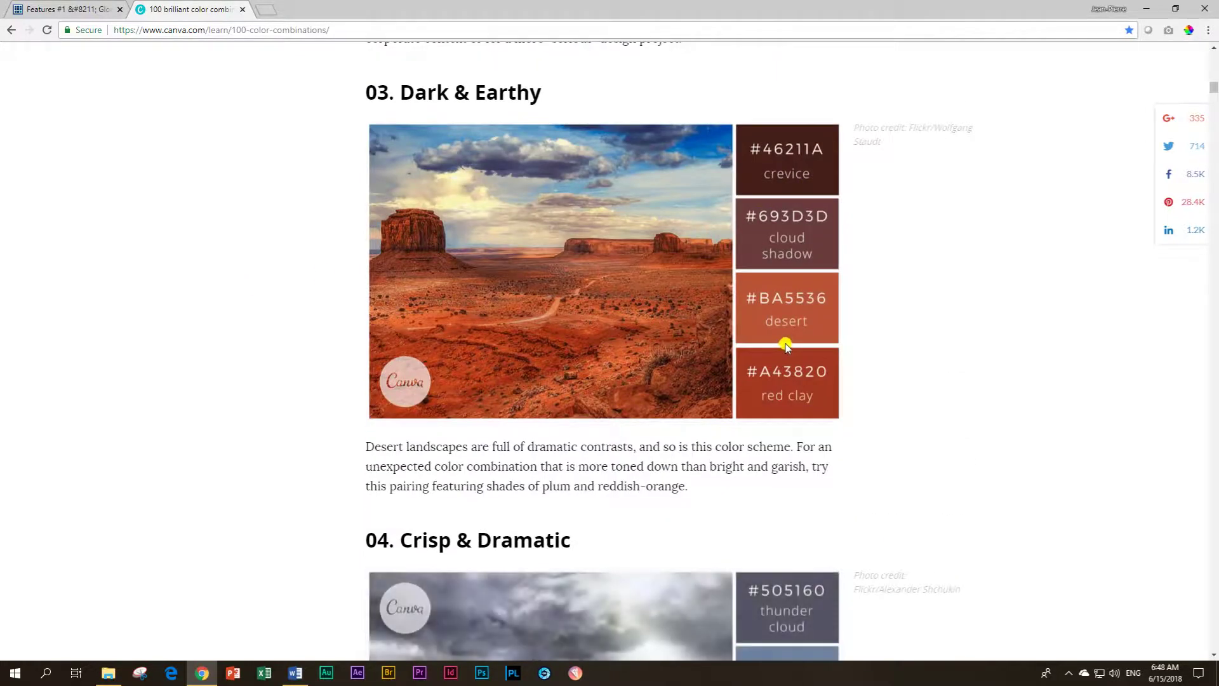
scroll(784, 344, down, 4)
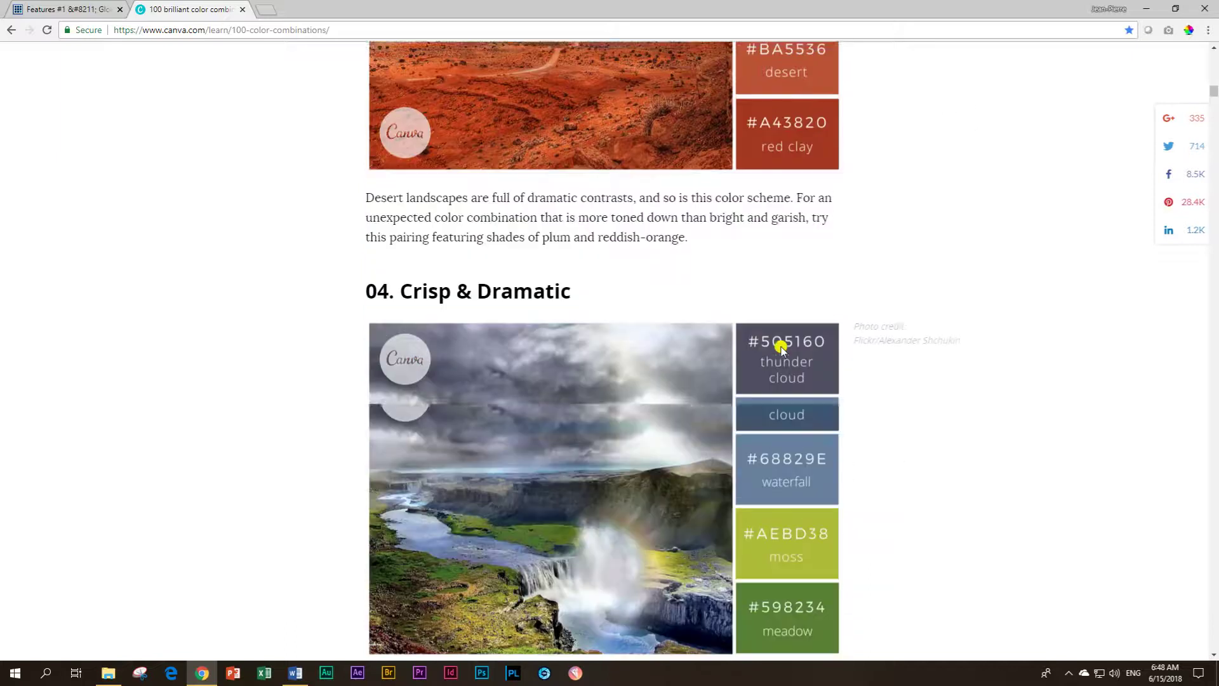
scroll(781, 349, down, 4)
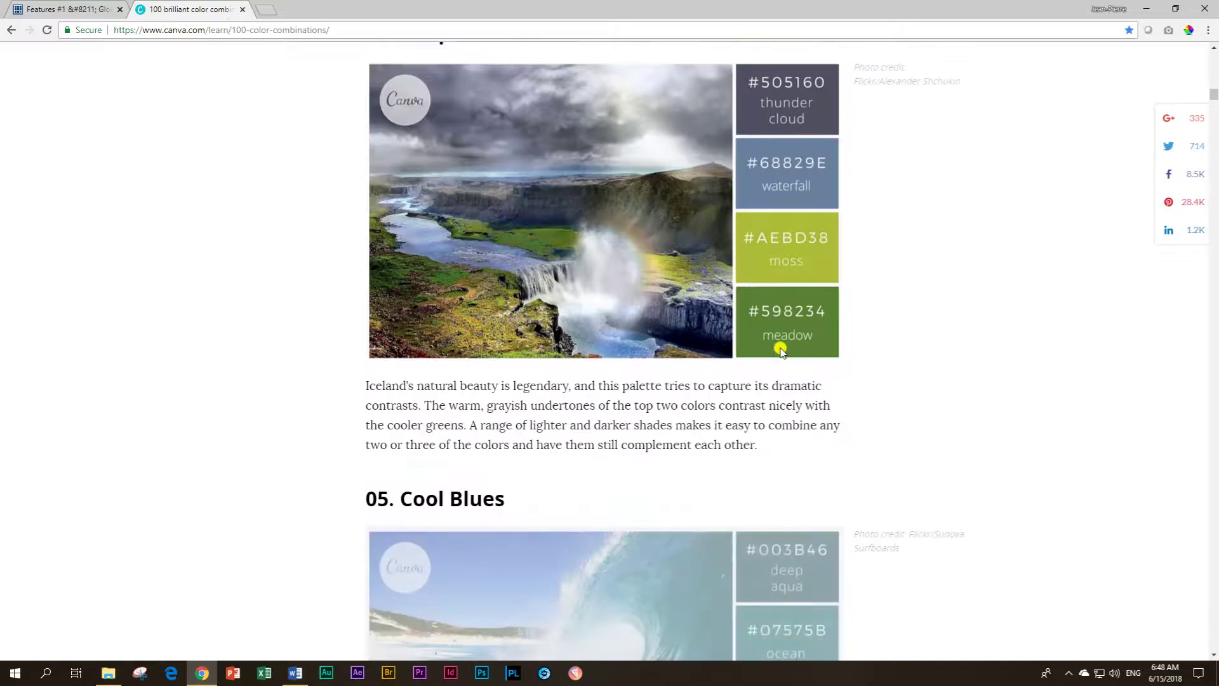
- Examine the article's further Nature palettes and their hex codes, from "Cool Blues" through "Bold Berries"
scroll(781, 349, down, 4)
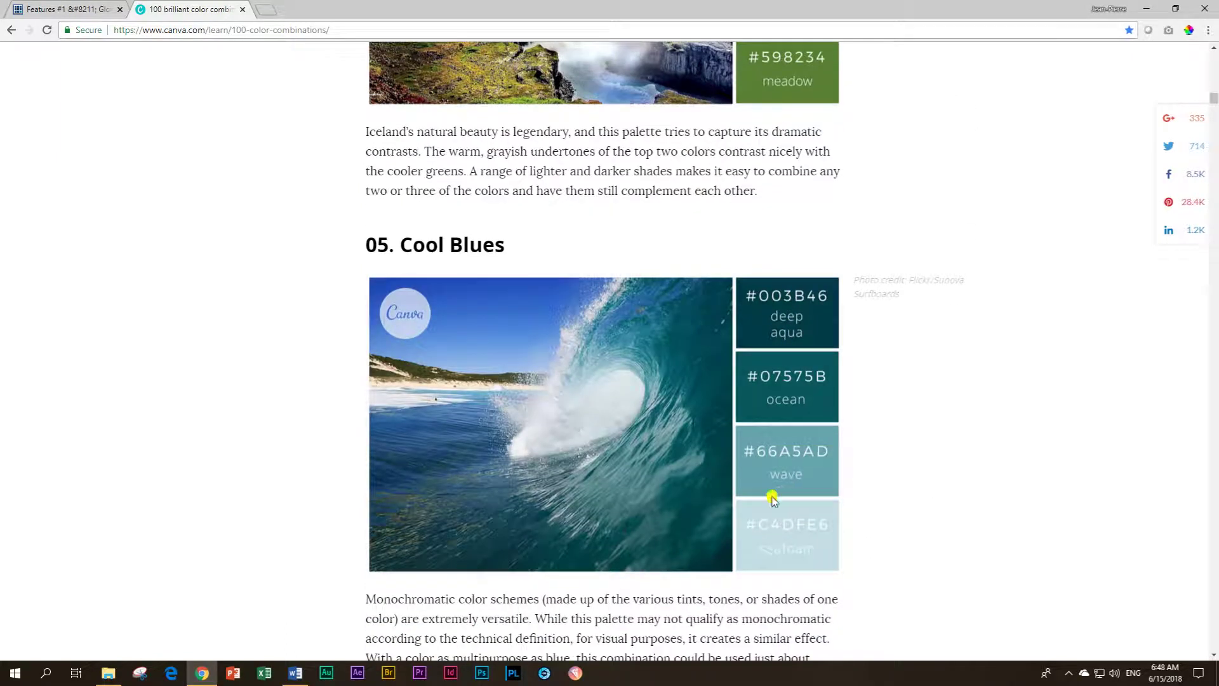
scroll(773, 490, down, 4)
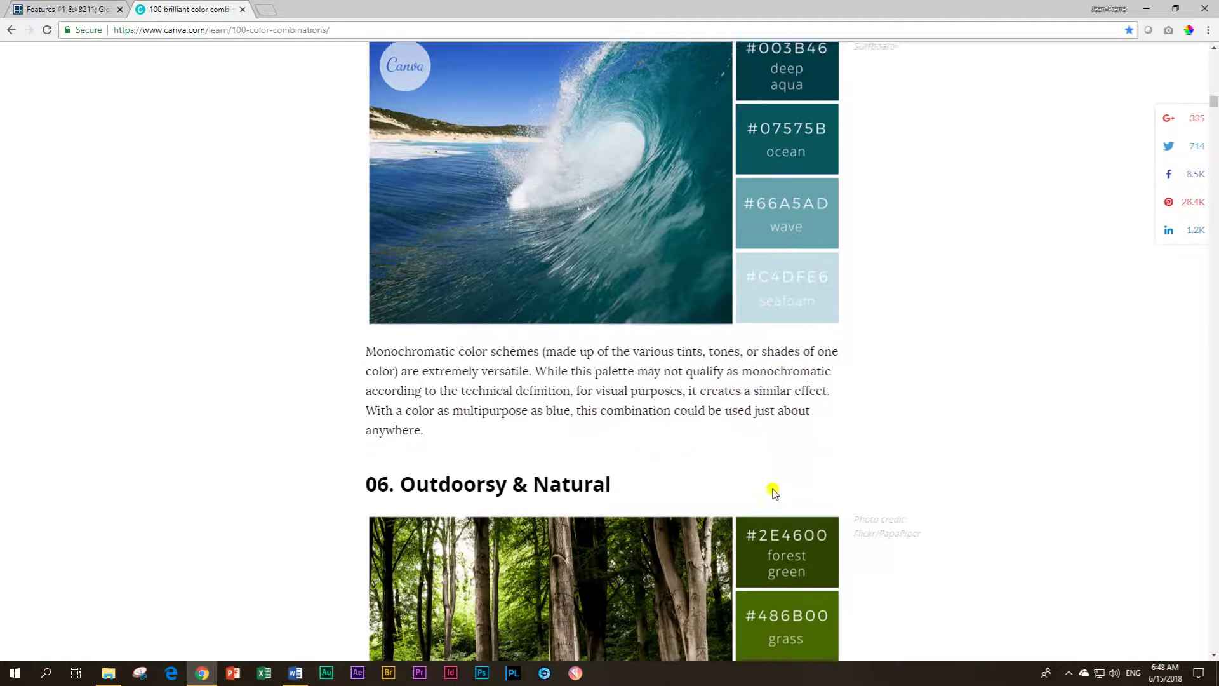
scroll(781, 413, down, 5)
scroll(792, 400, down, 12)
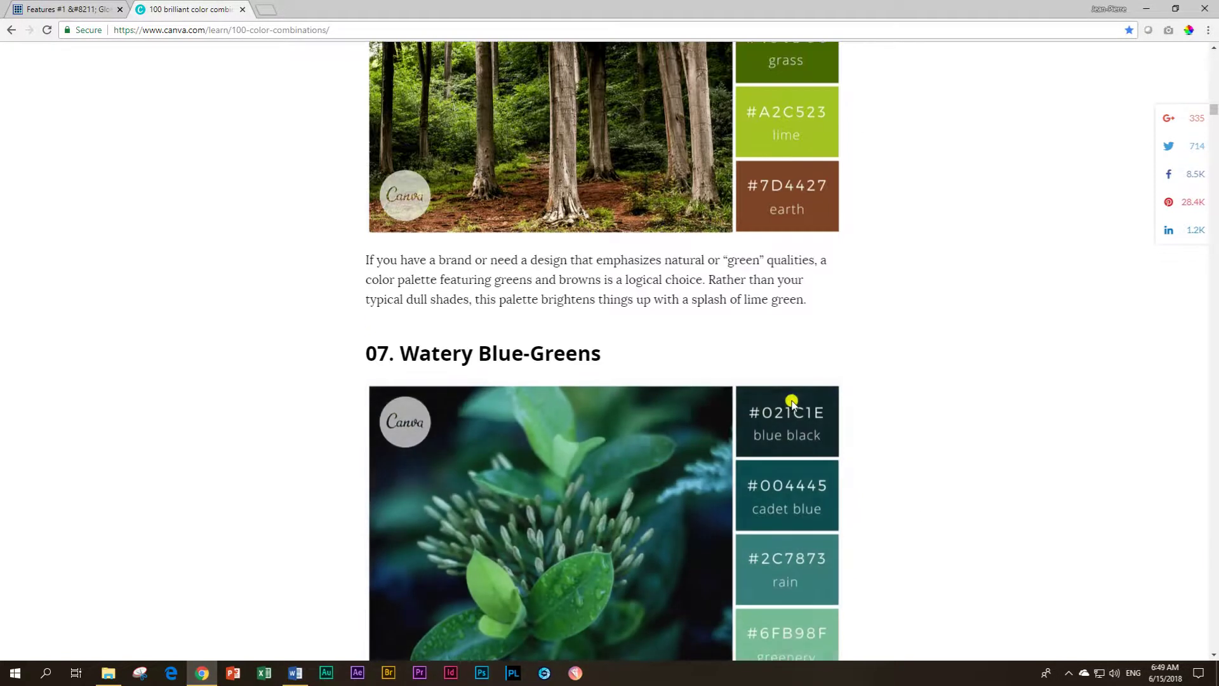
scroll(792, 408, down, 3)
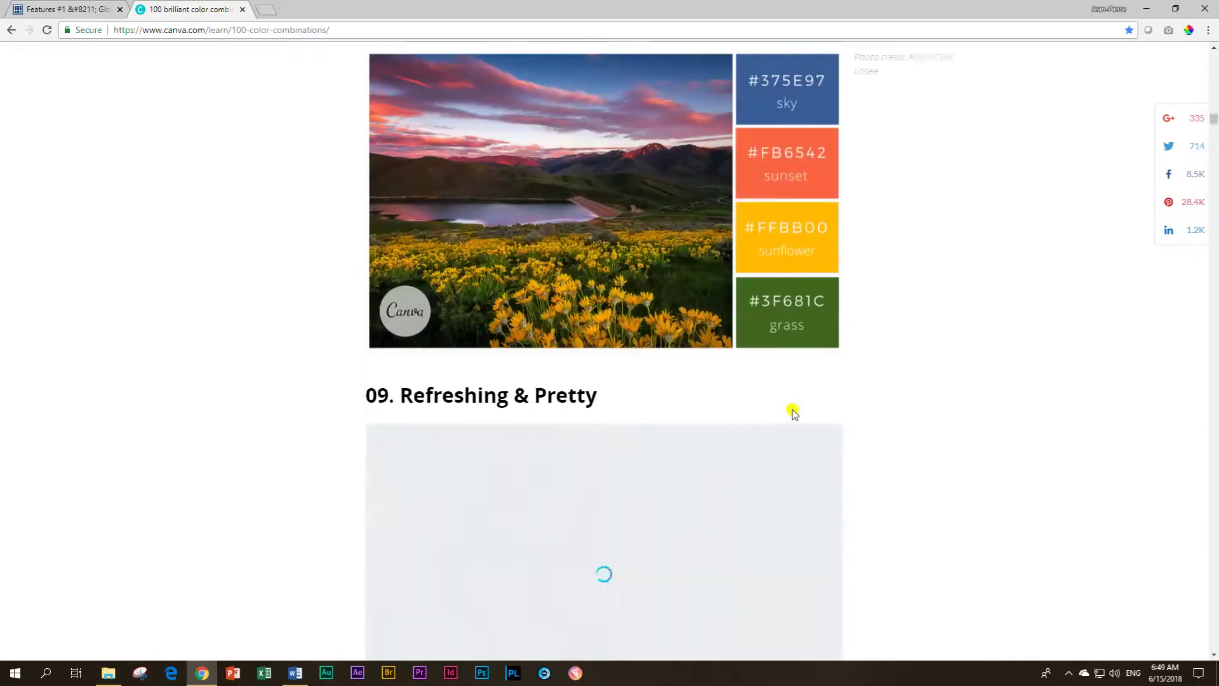
scroll(795, 414, down, 1)
scroll(795, 412, down, 2)
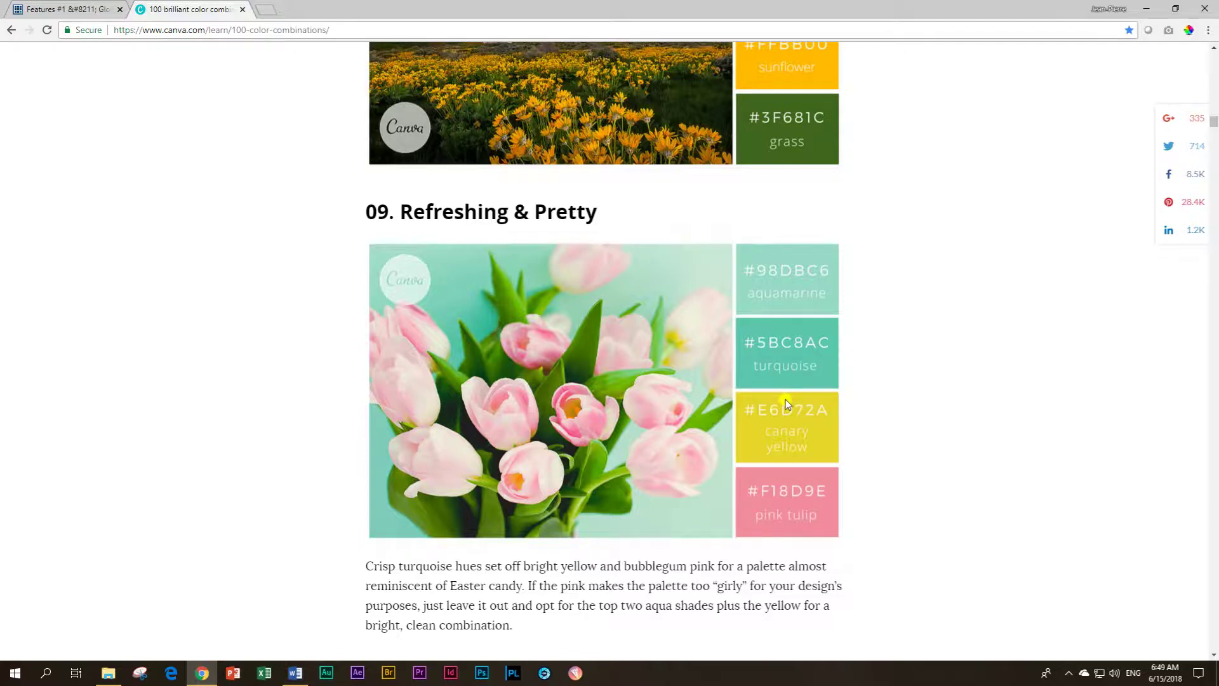
scroll(795, 404, down, 8)
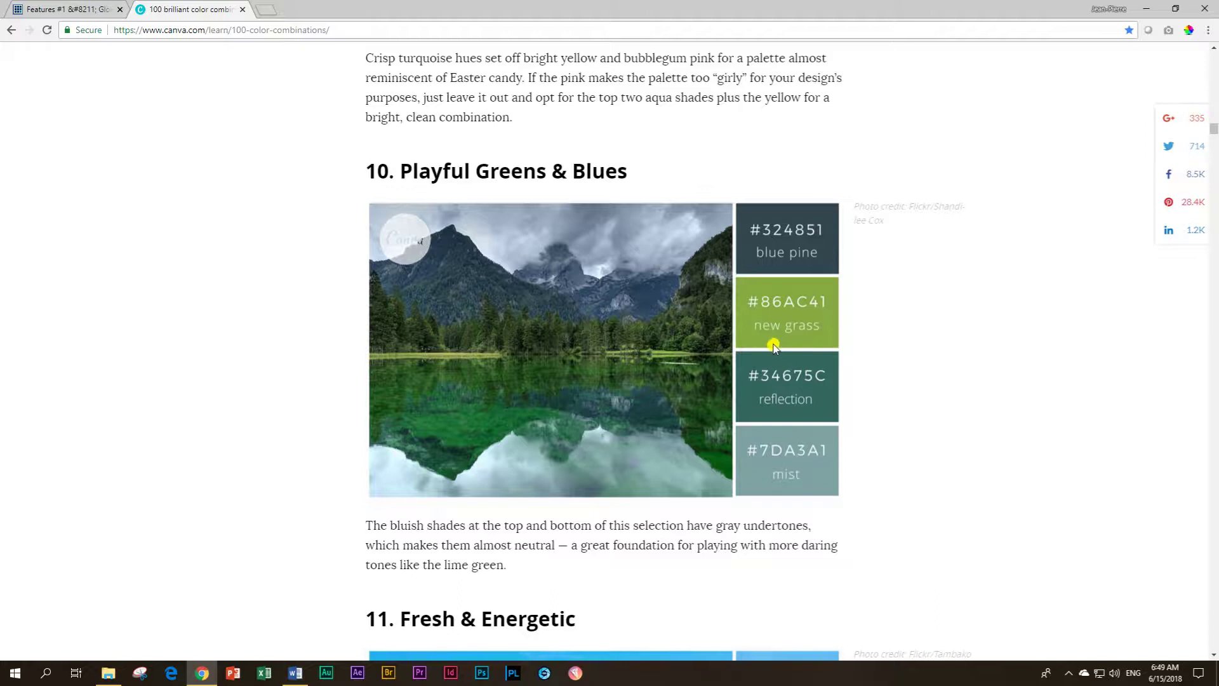
scroll(773, 352, down, 14)
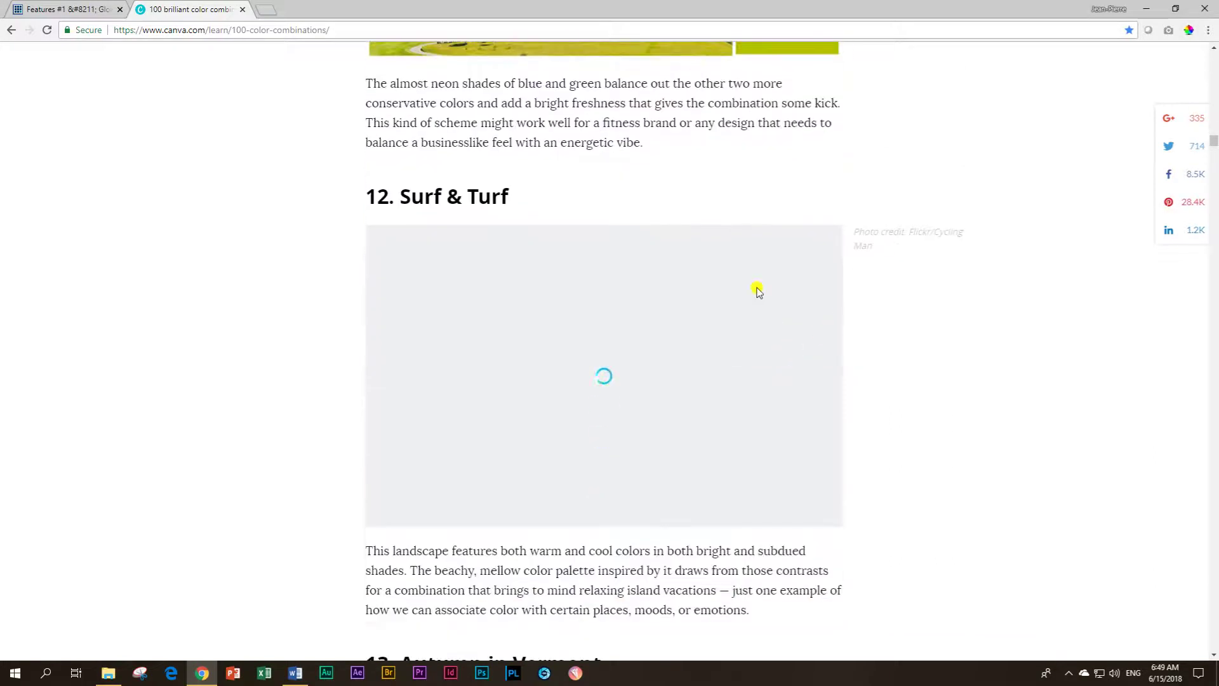
scroll(327, 349, down, 8)
scroll(330, 353, down, 4)
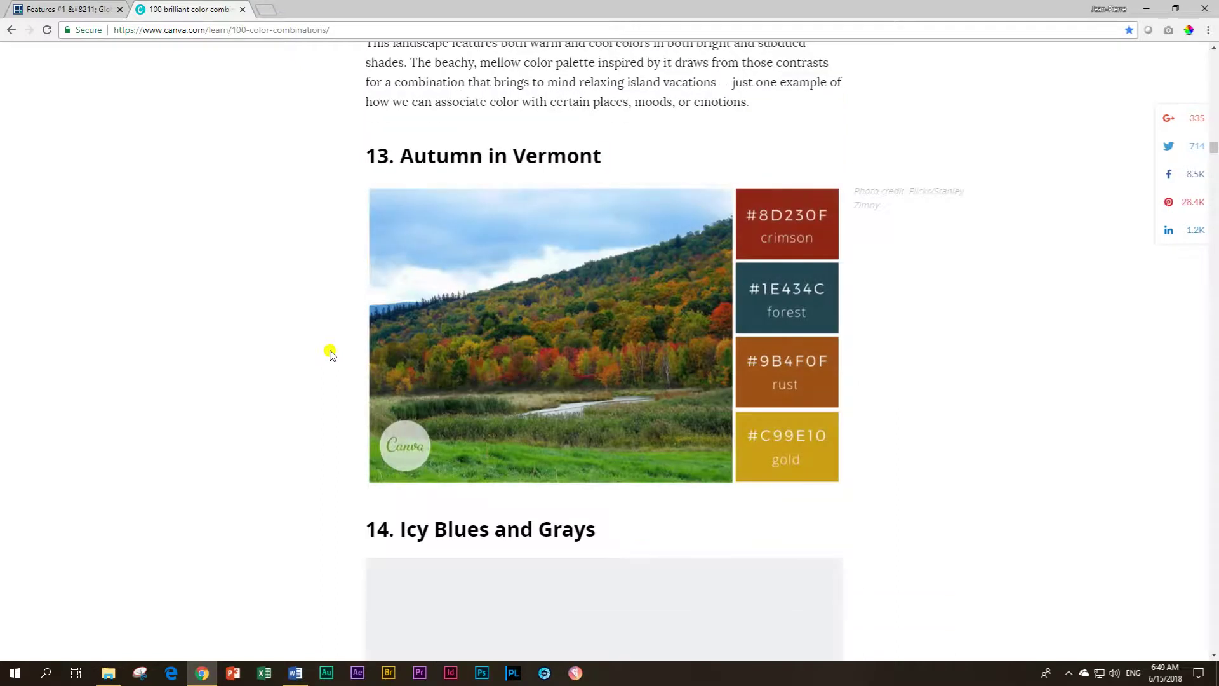
scroll(330, 353, down, 4)
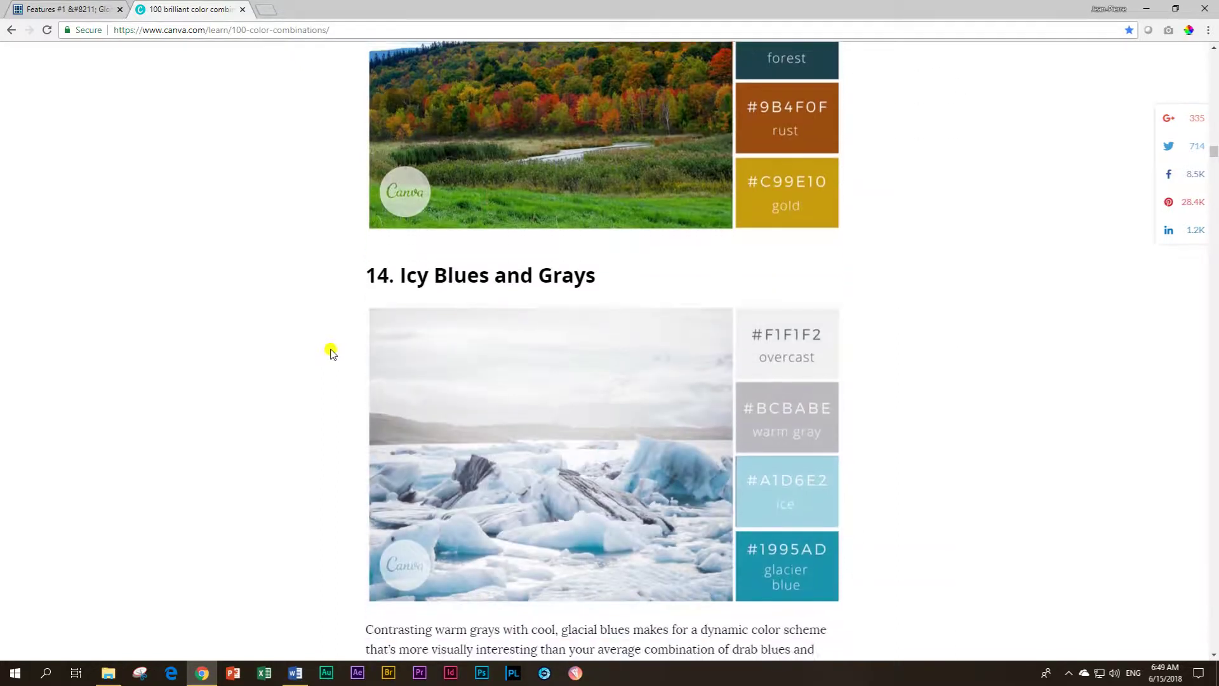
scroll(332, 355, down, 4)
scroll(331, 354, down, 9)
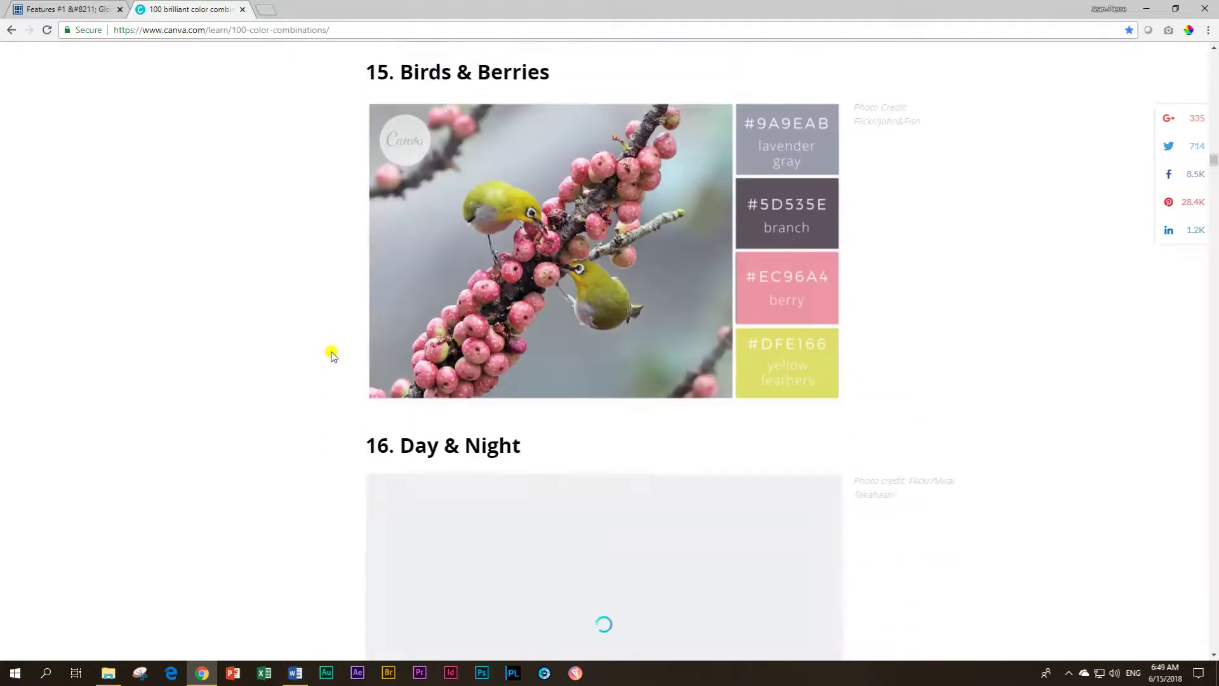
scroll(331, 354, down, 4)
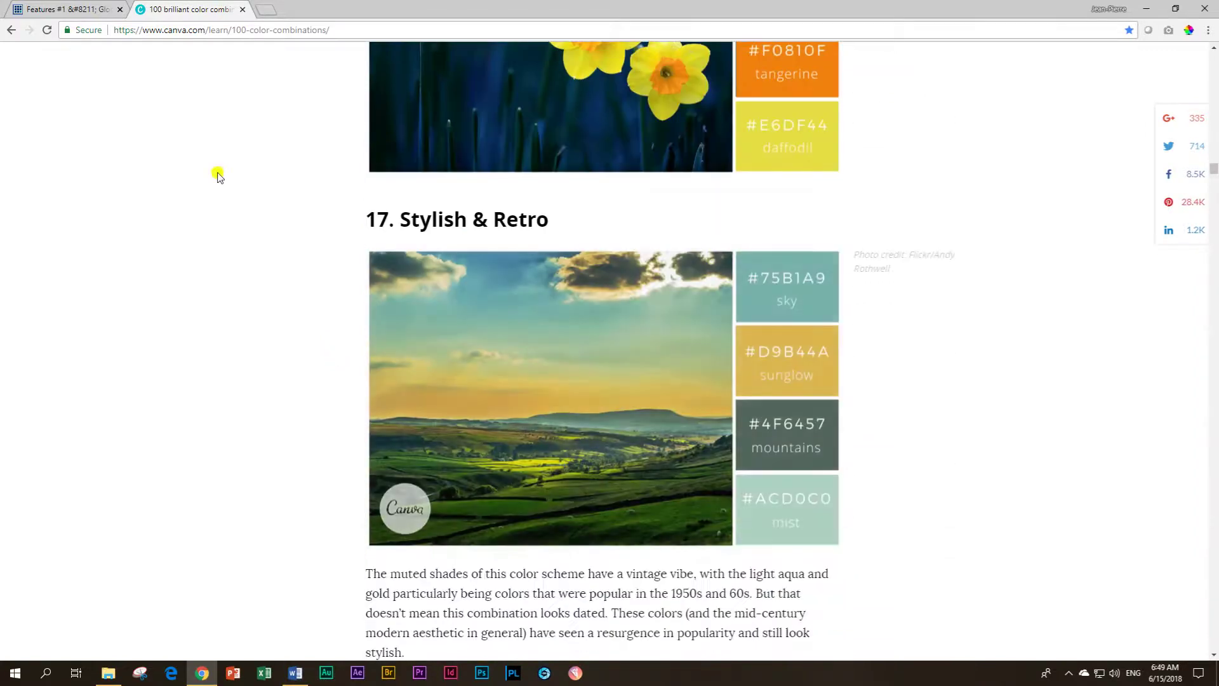
scroll(473, 400, down, 4)
scroll(473, 401, down, 12)
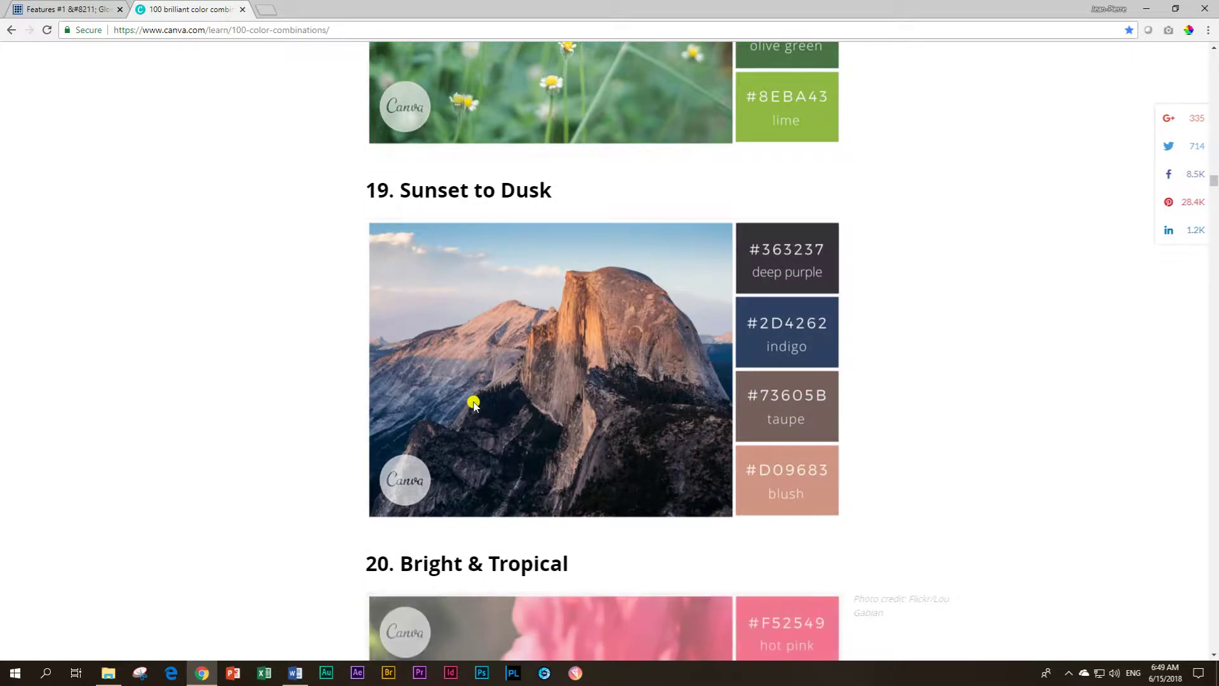
scroll(470, 400, down, 5)
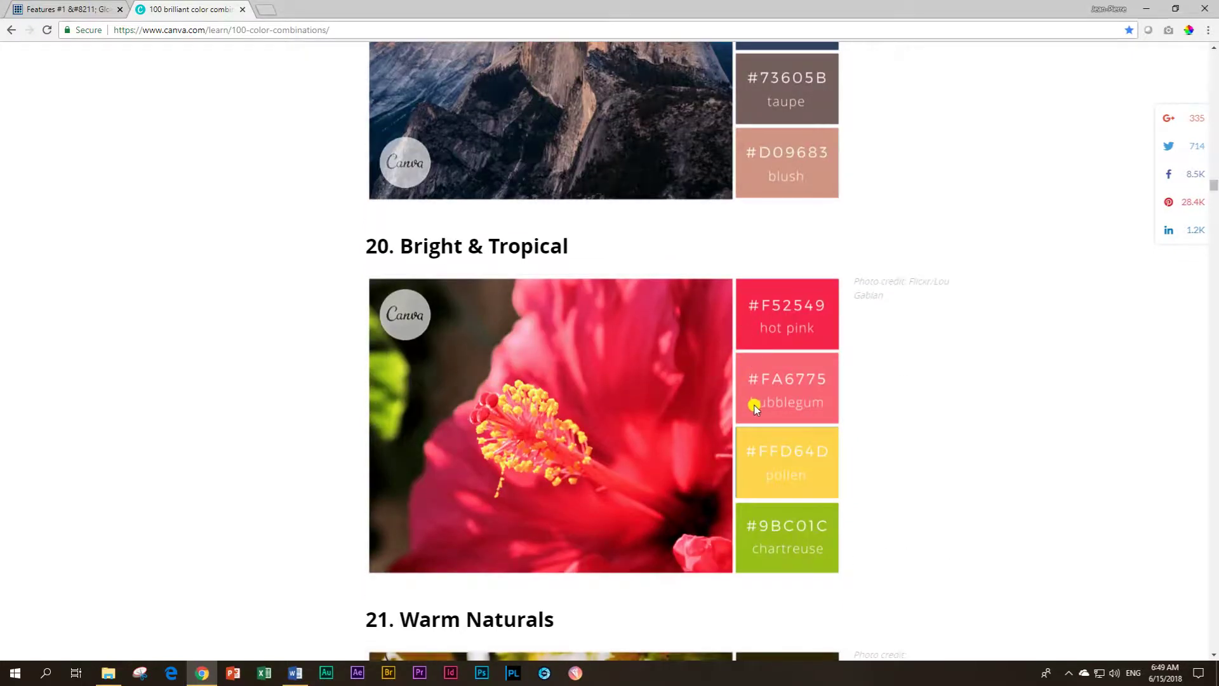
scroll(753, 406, down, 3)
scroll(753, 408, down, 2)
scroll(752, 407, down, 7)
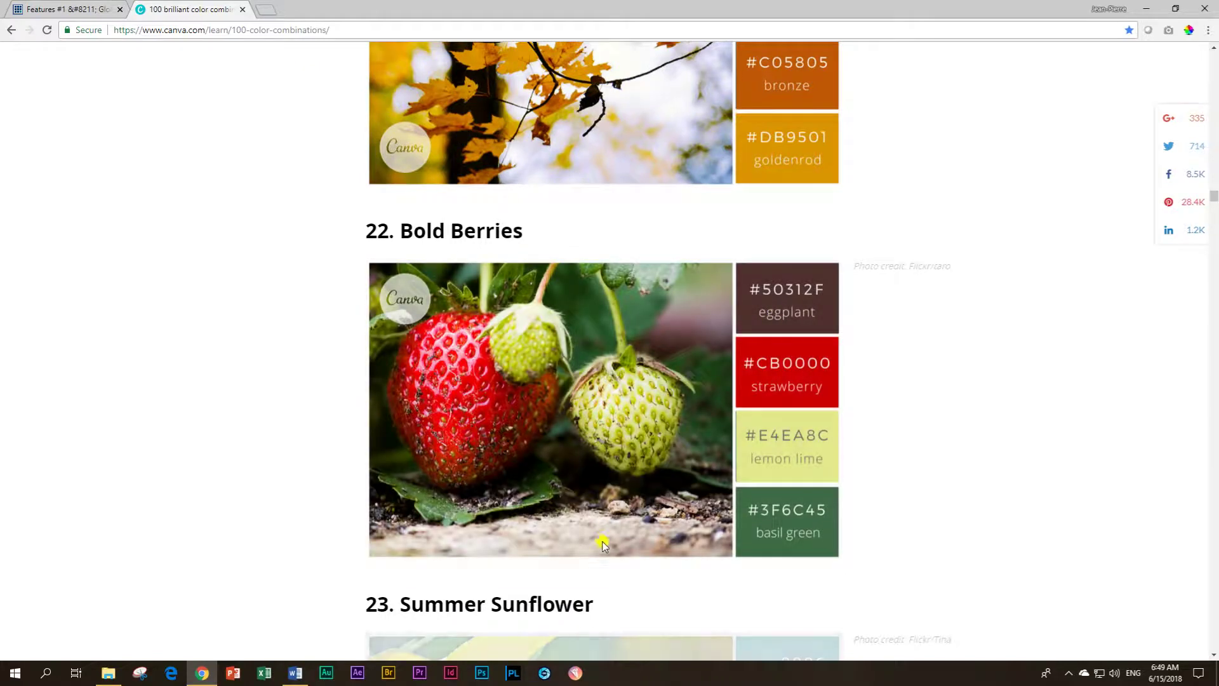
- Open the bookmarked Ideas To Try website in a new browser tab and go to its Color Inspiration category
click(266, 10)
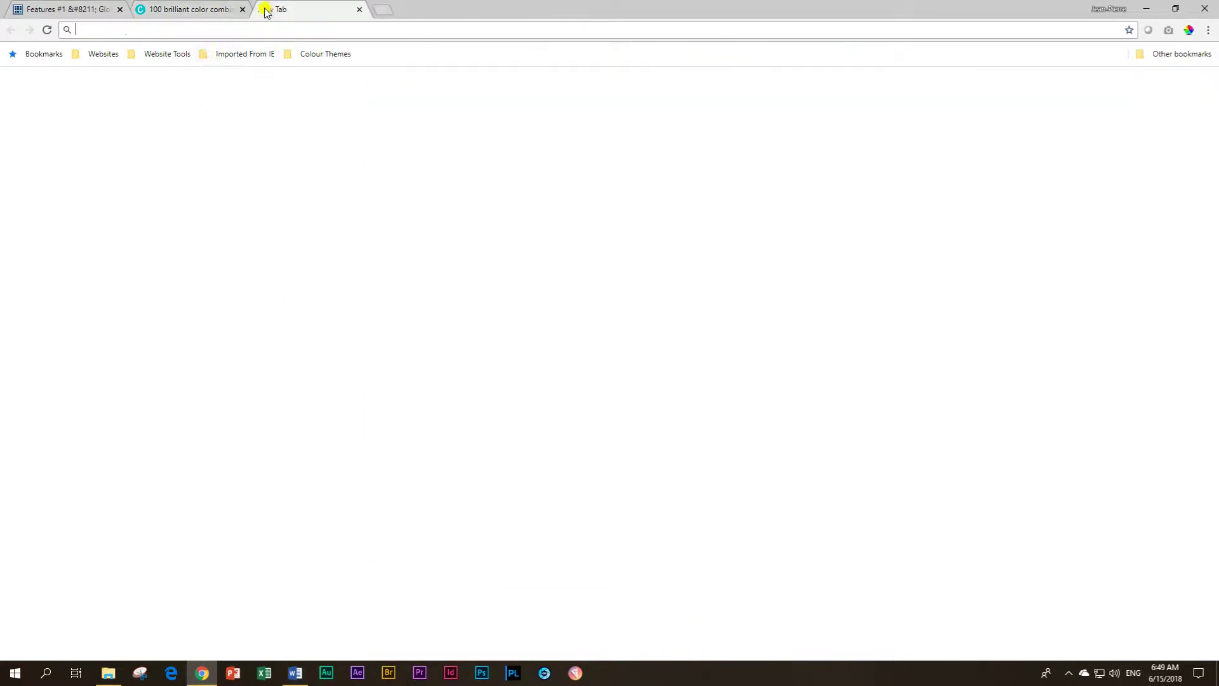
click(300, 54)
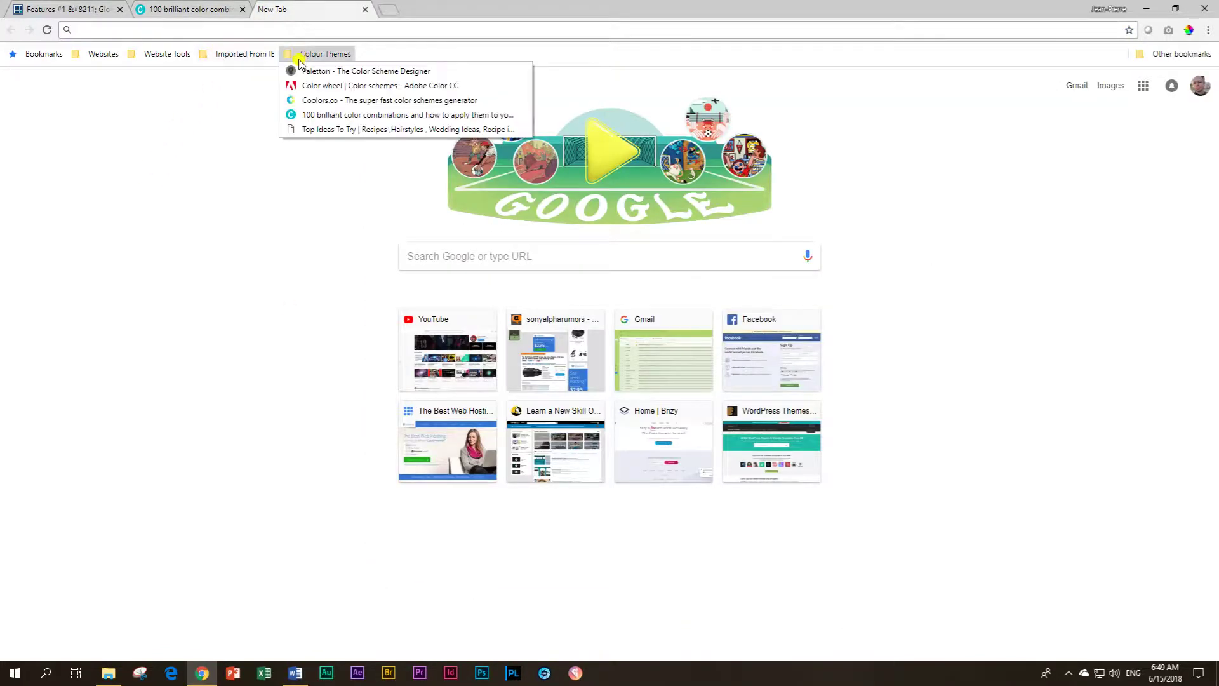
click(292, 128)
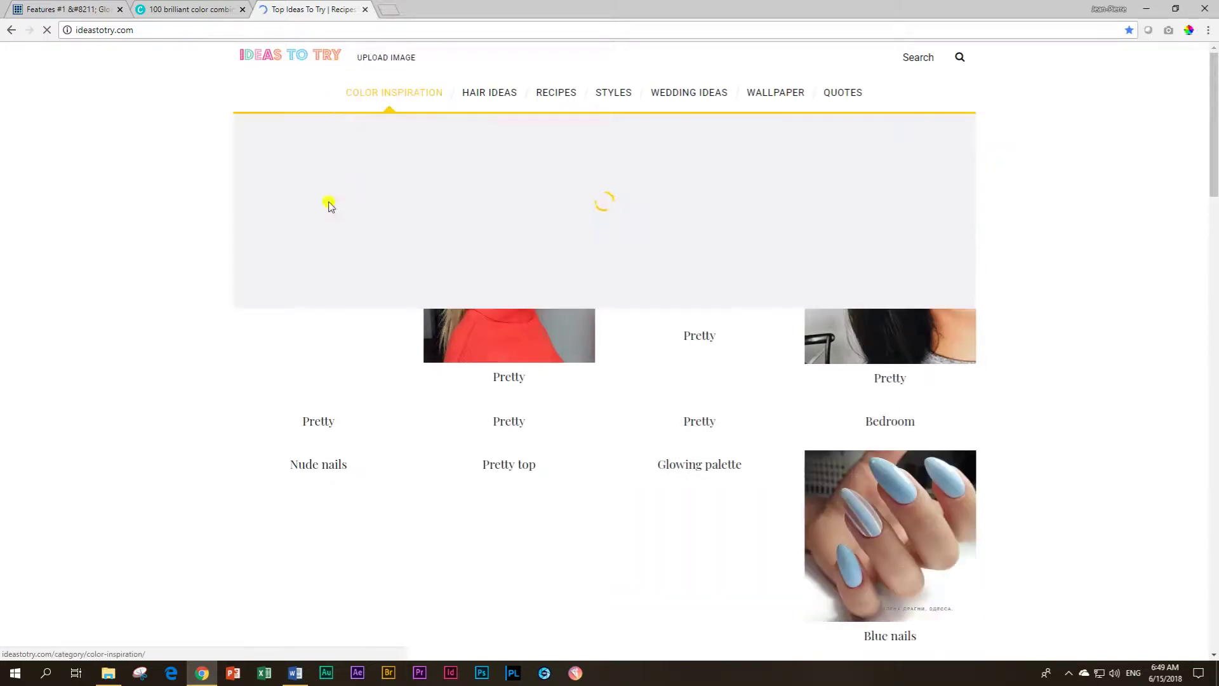
mouse_move(485, 101)
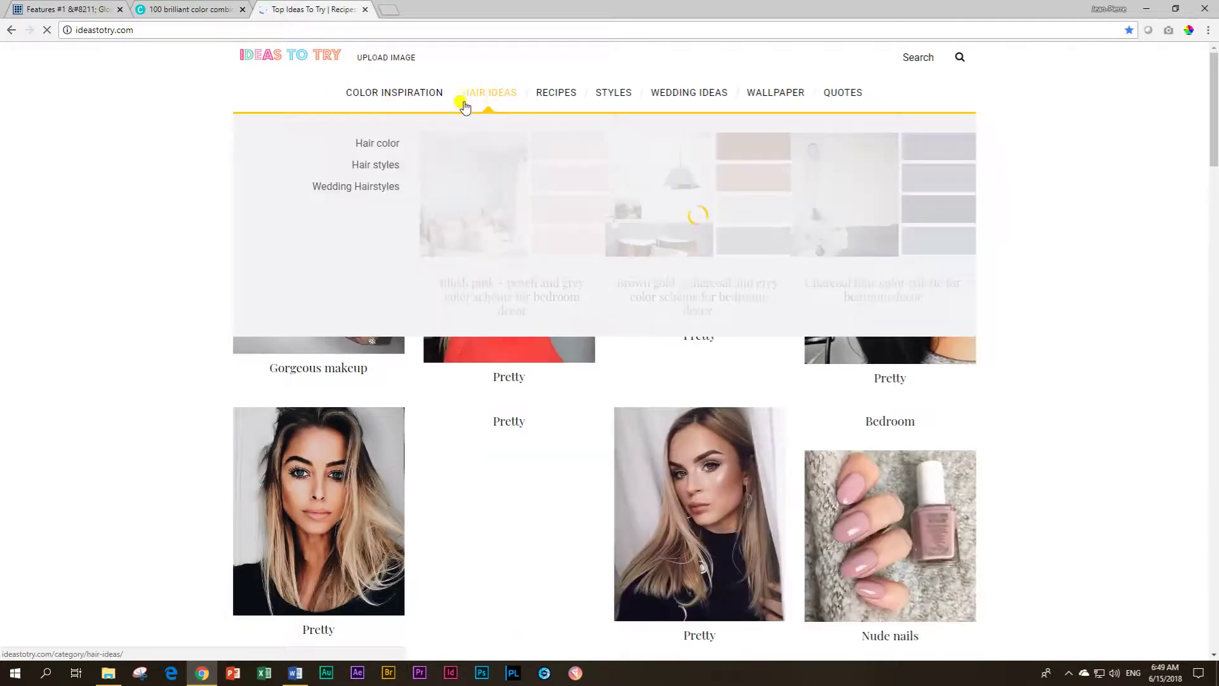
mouse_move(541, 94)
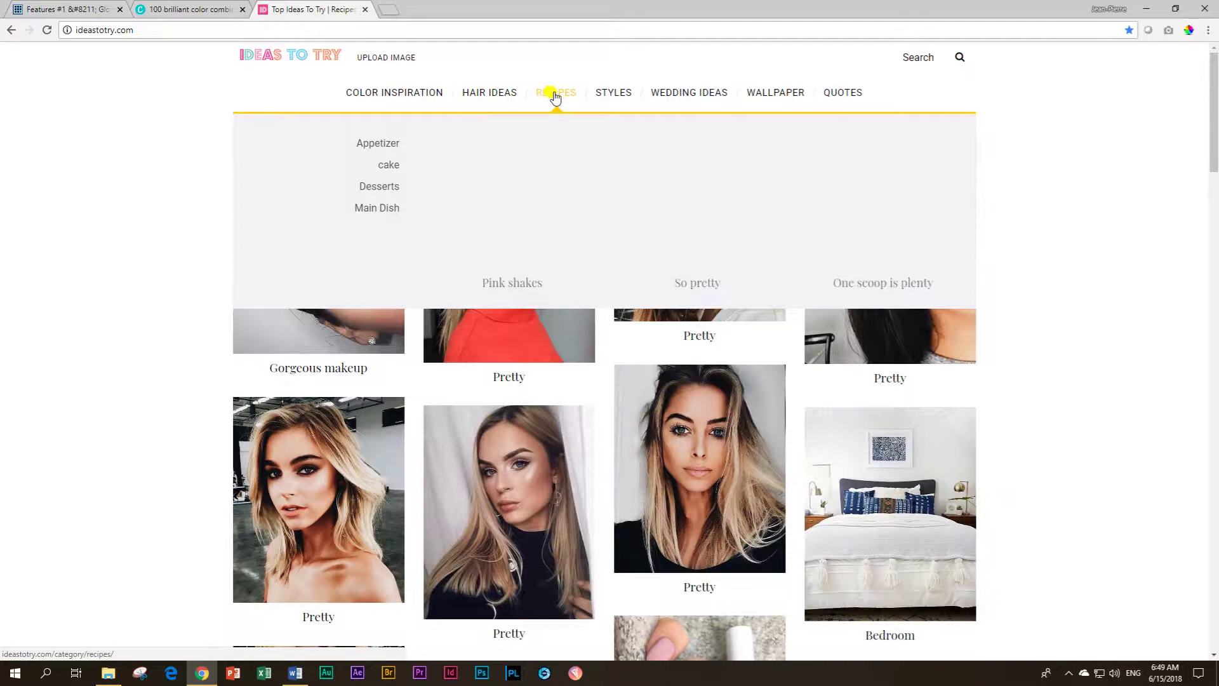
mouse_move(635, 99)
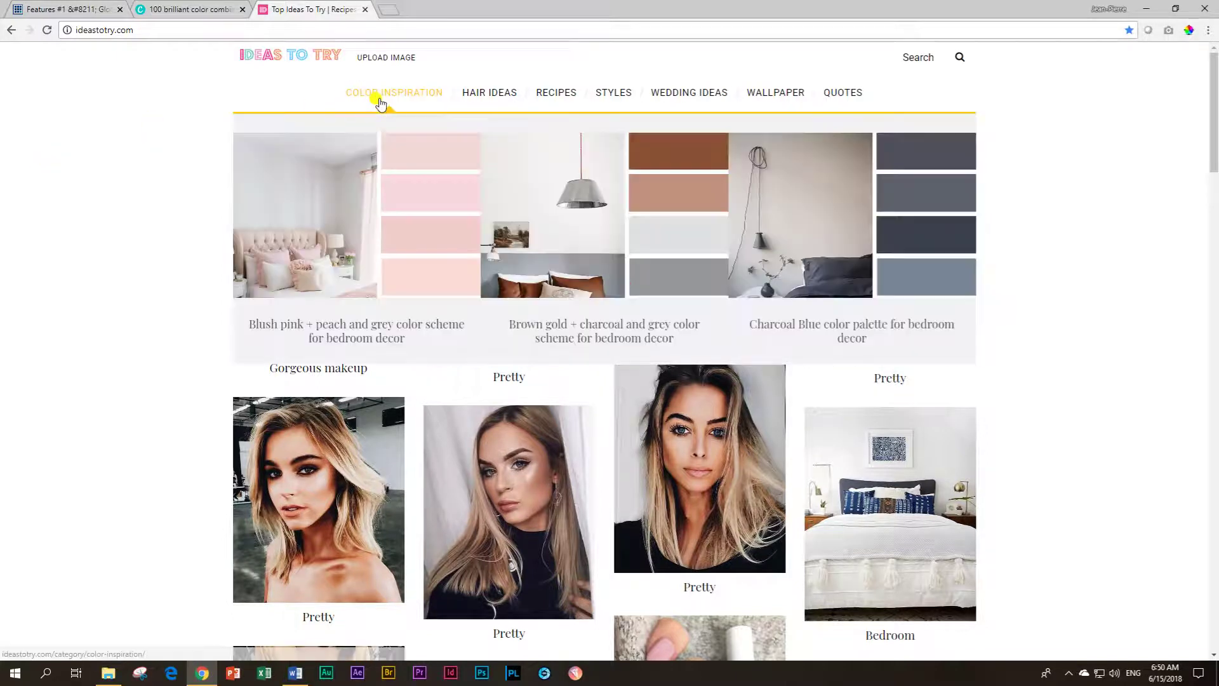
click(379, 95)
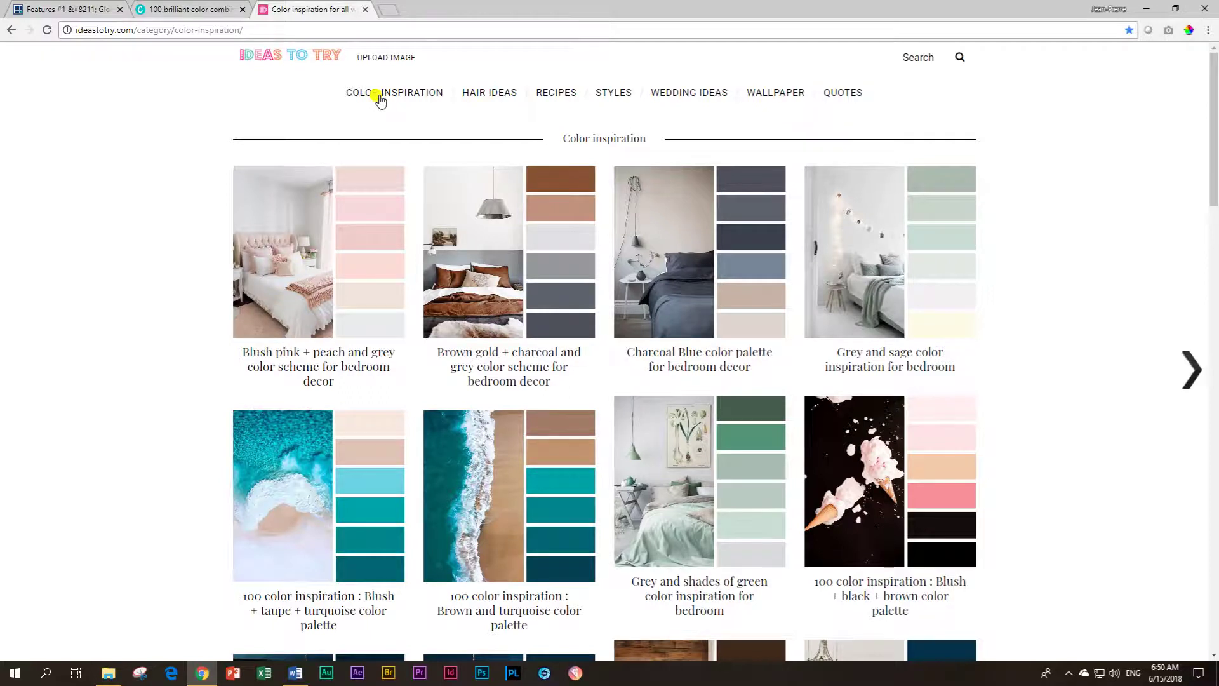
click(379, 95)
- Browse the colour inspiration schemes and open the "Blueberry Color Palette" page to show its swatches
scroll(105, 349, down, 10)
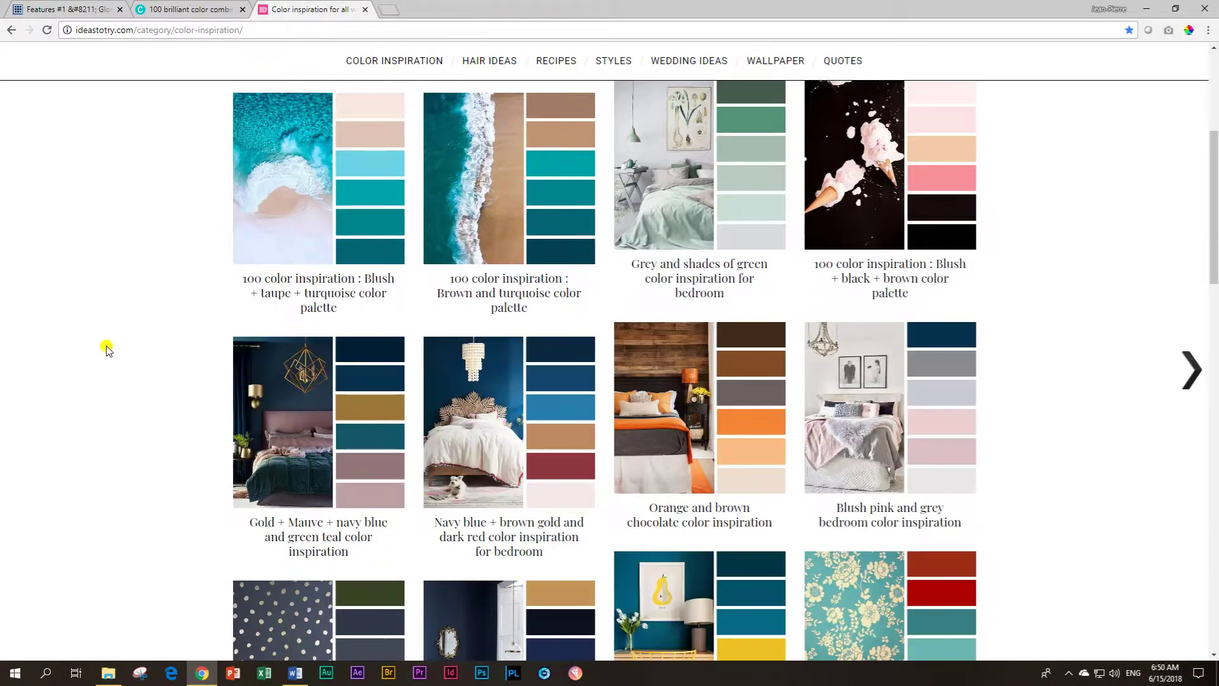
scroll(106, 350, down, 5)
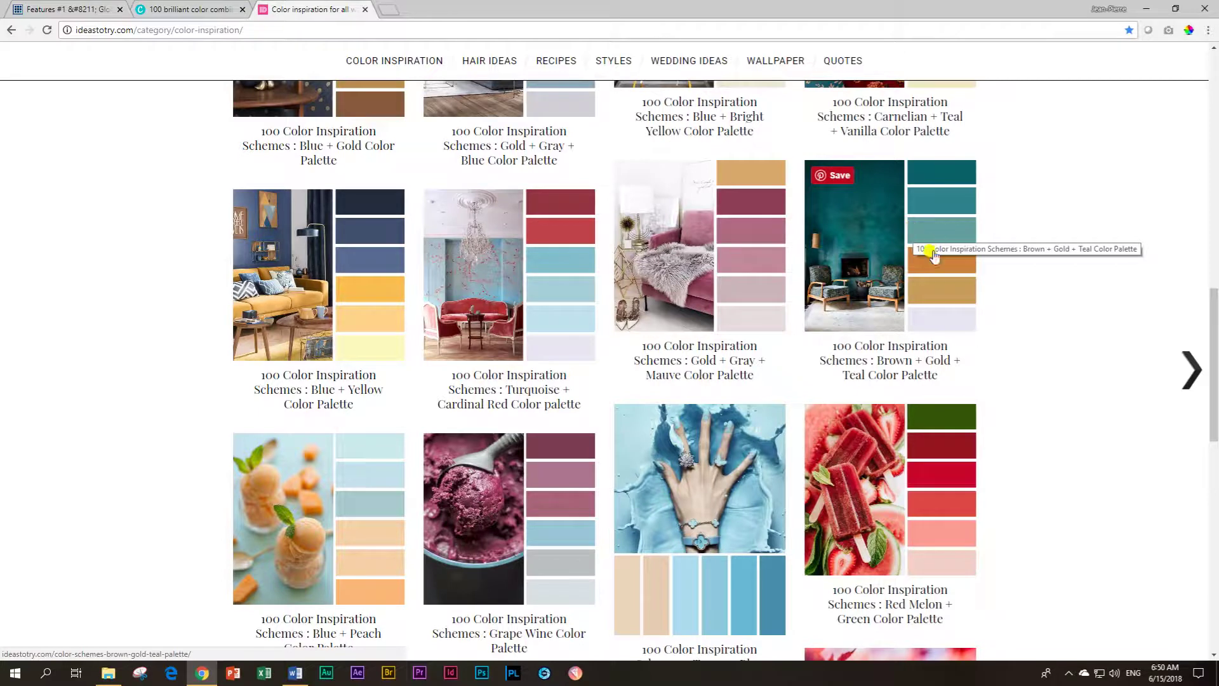
scroll(895, 329, down, 8)
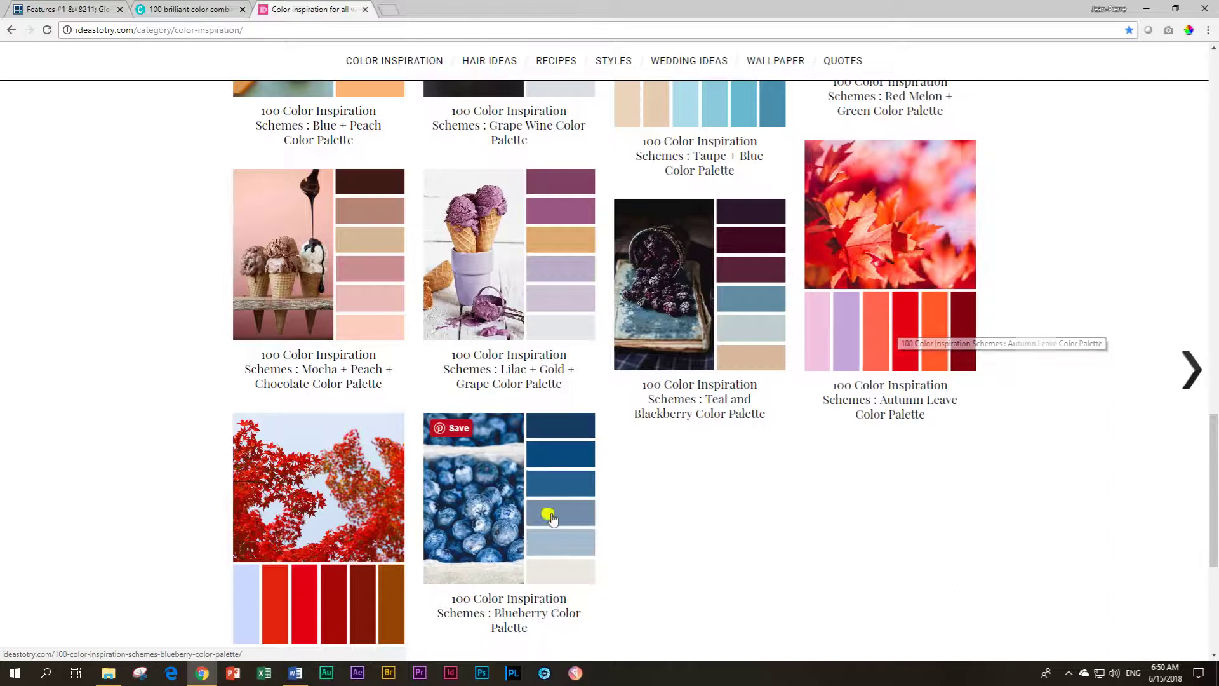
click(508, 499)
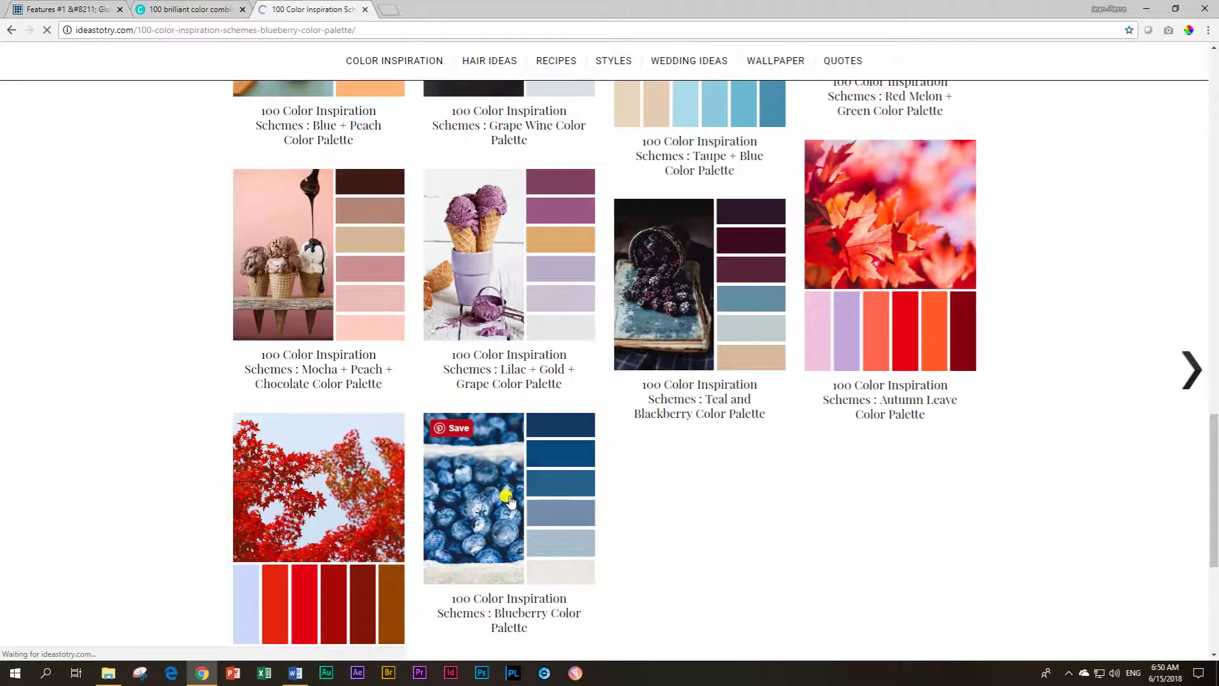
scroll(653, 414, down, 3)
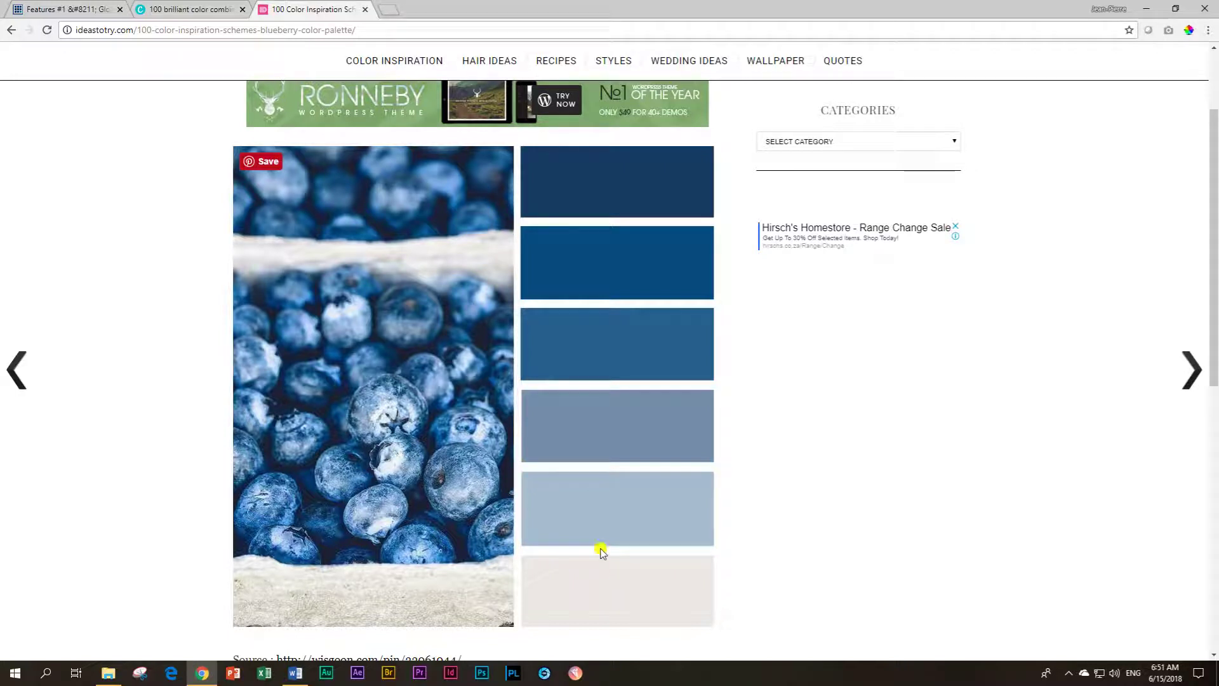
- Sample the pale crate colour in the blueberry photo and the darkest blue swatch beside it with ColorPick Eyedropper
click(1187, 32)
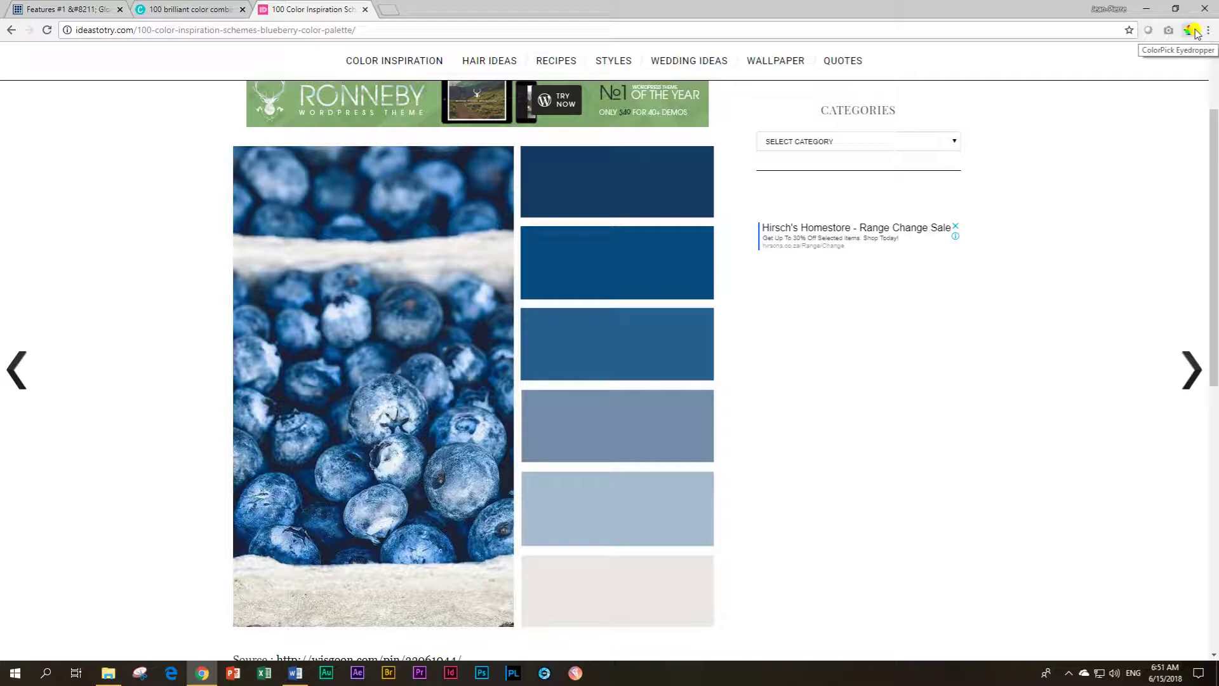
click(1189, 31)
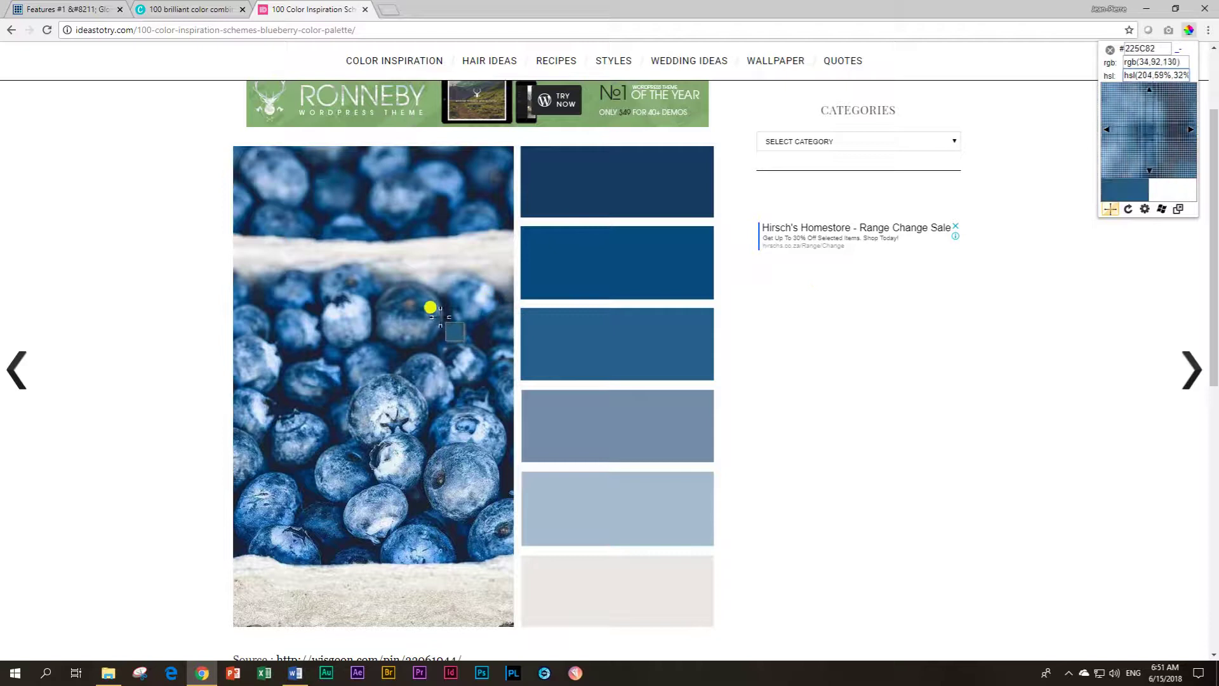
scroll(436, 312, down, 3)
scroll(436, 313, up, 2)
scroll(441, 311, up, 1)
scroll(445, 308, down, 1)
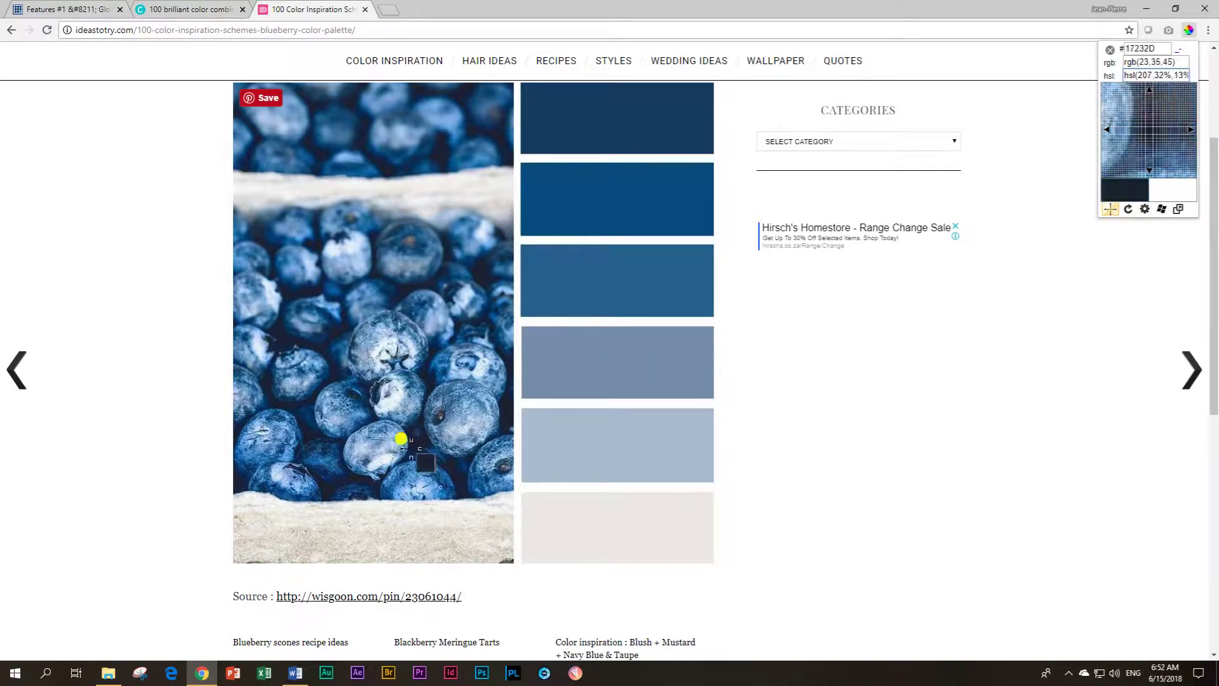
click(454, 521)
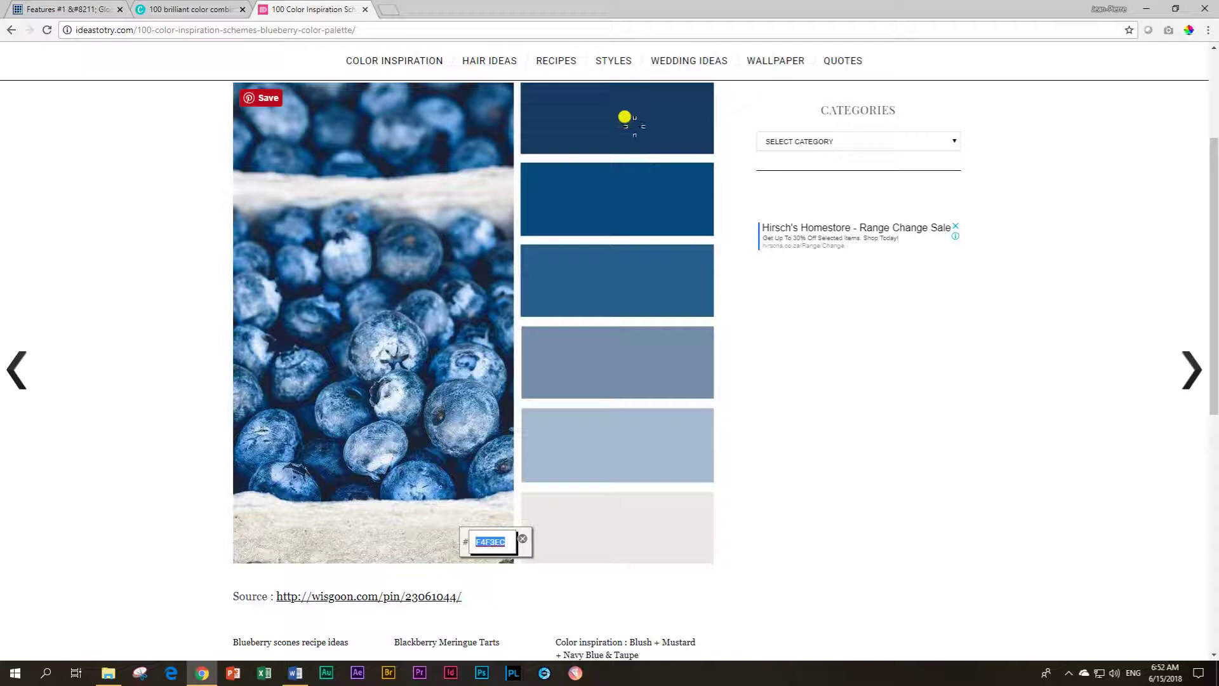
click(623, 116)
click(623, 115)
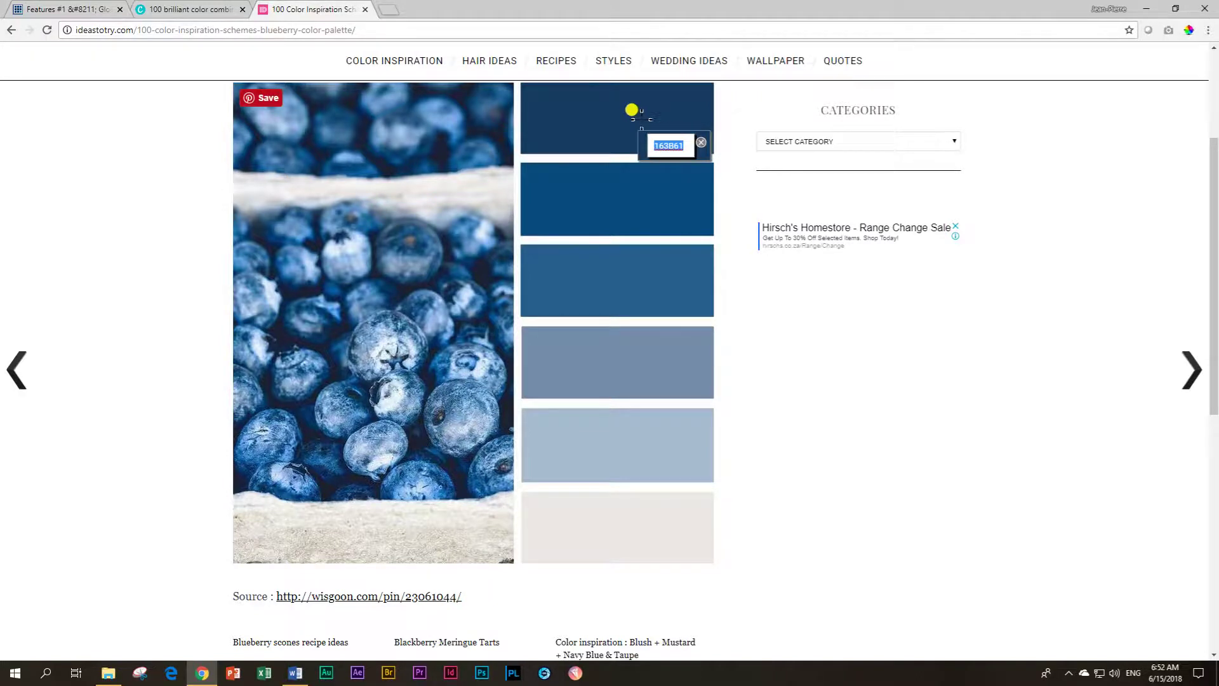
- Return to the Brizy page editor and set the second colour of the global styling palette to #163B61
click(86, 7)
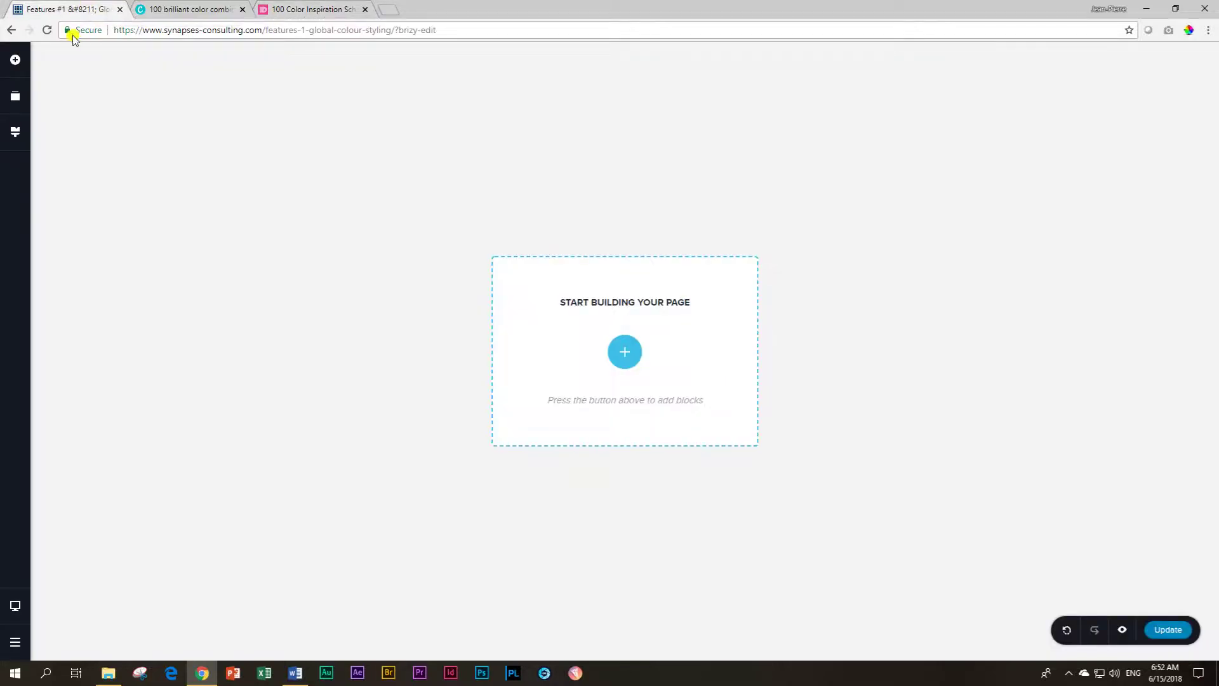
click(16, 131)
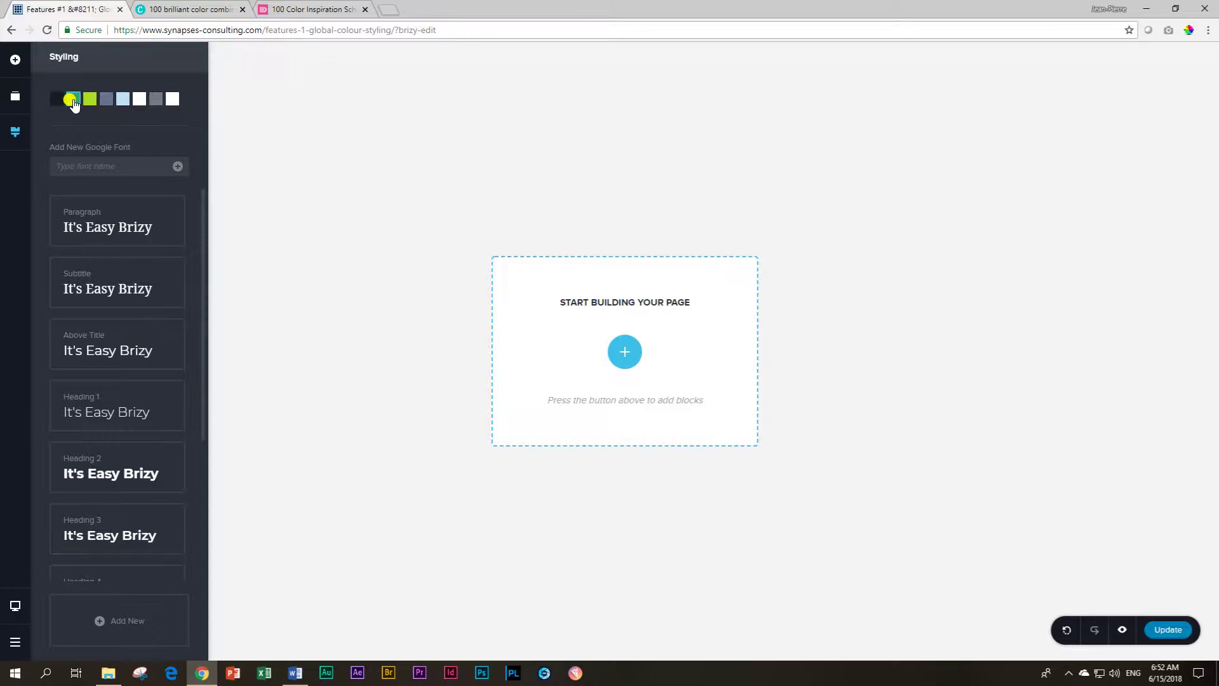
click(73, 101)
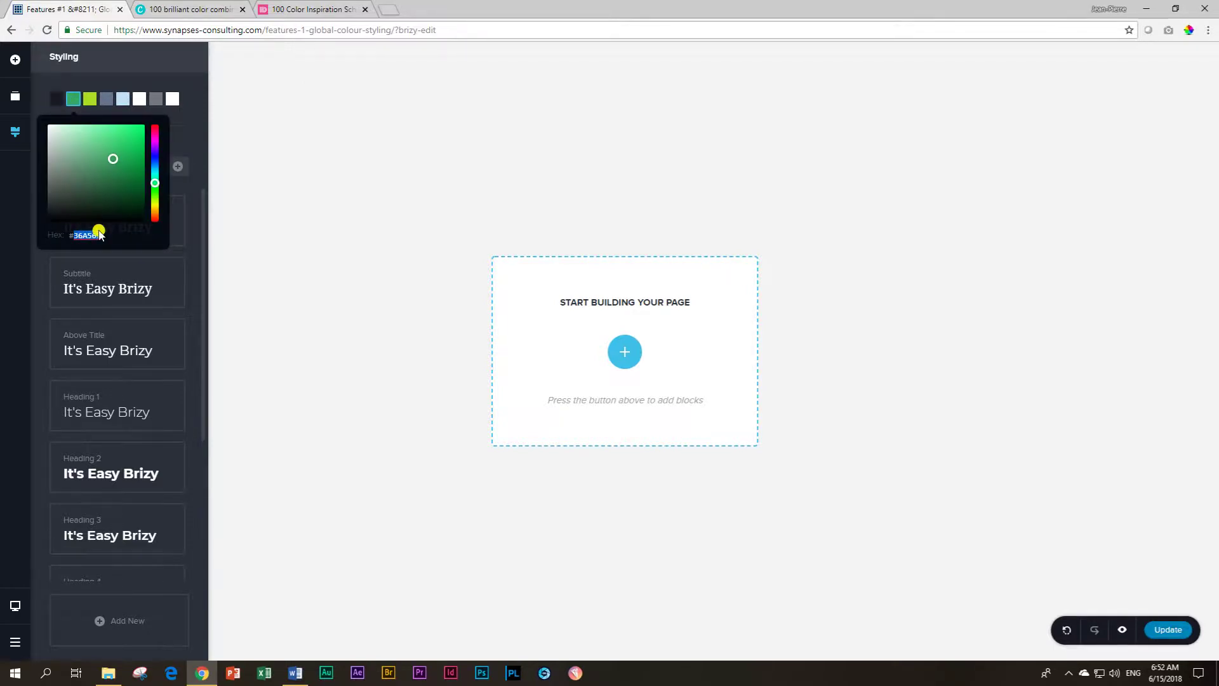
text(163861)
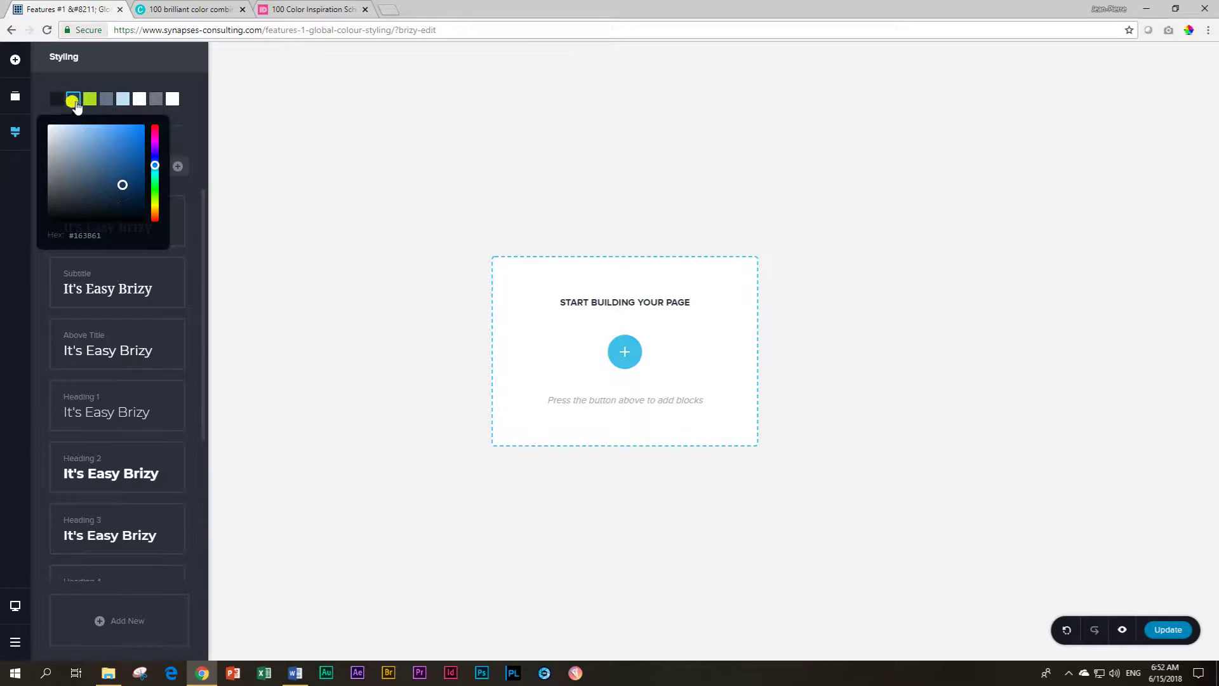
- Sample the second blue swatch on the Blueberry Color Palette page with ColorPick Eyedropper and copy its hex code
click(74, 101)
click(325, 7)
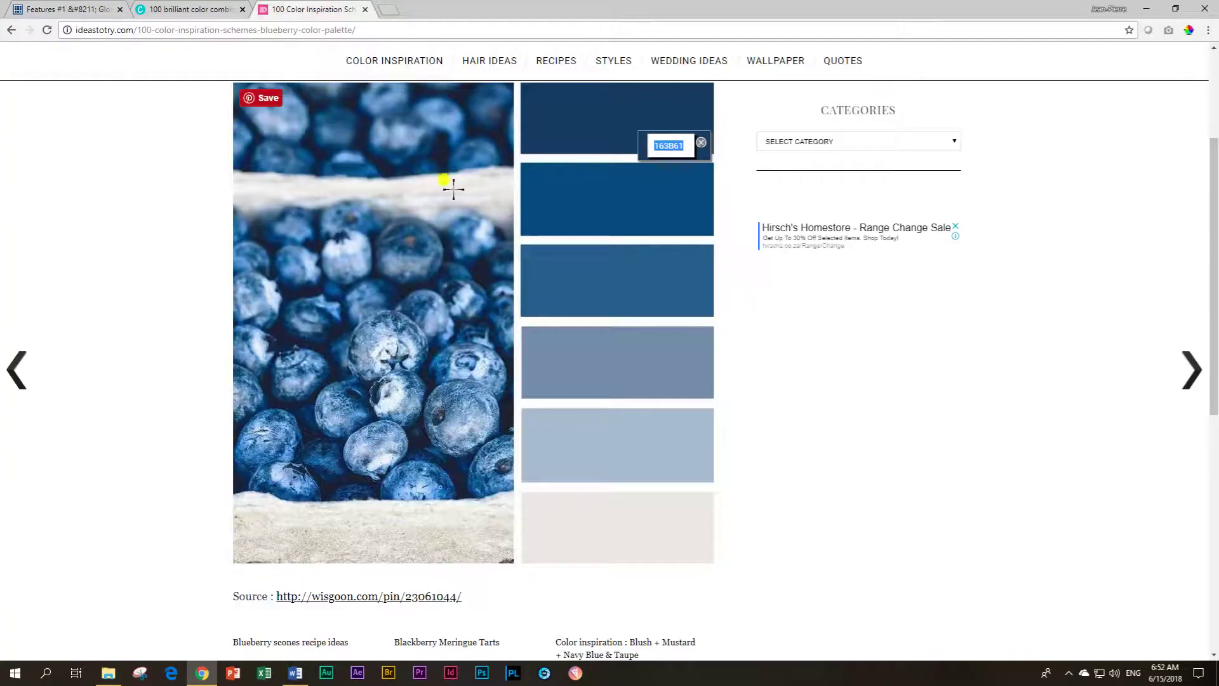
key(ctrl+1)
click(336, 5)
click(701, 145)
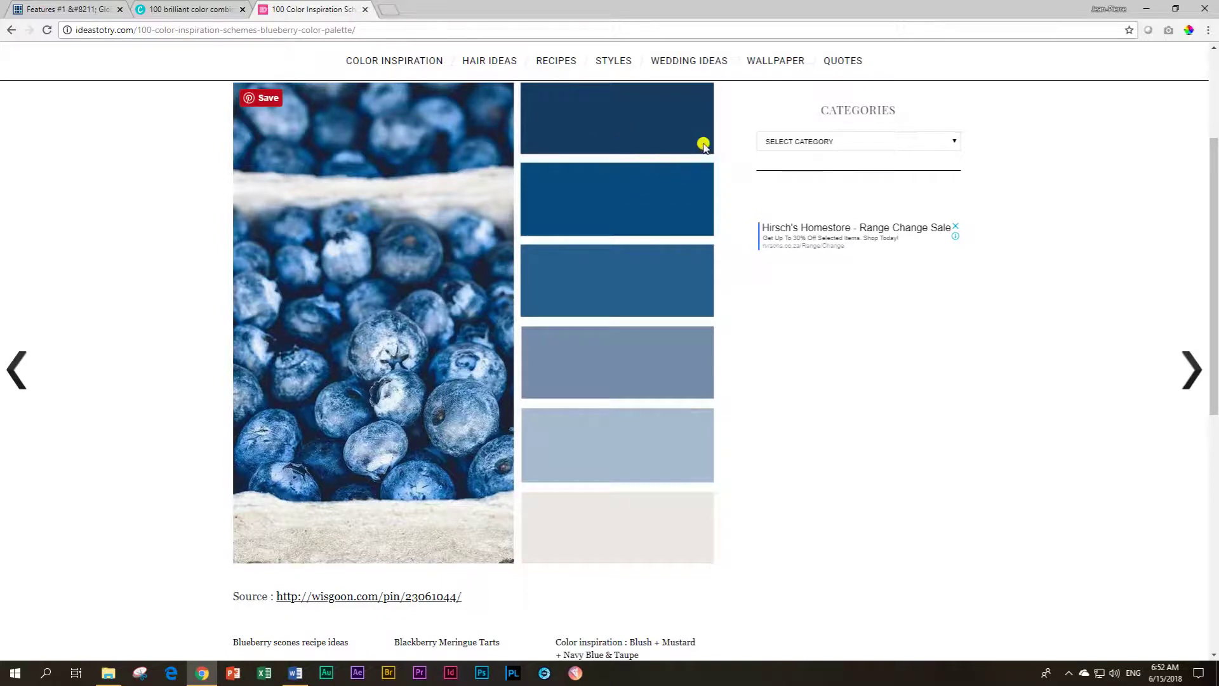
click(1188, 33)
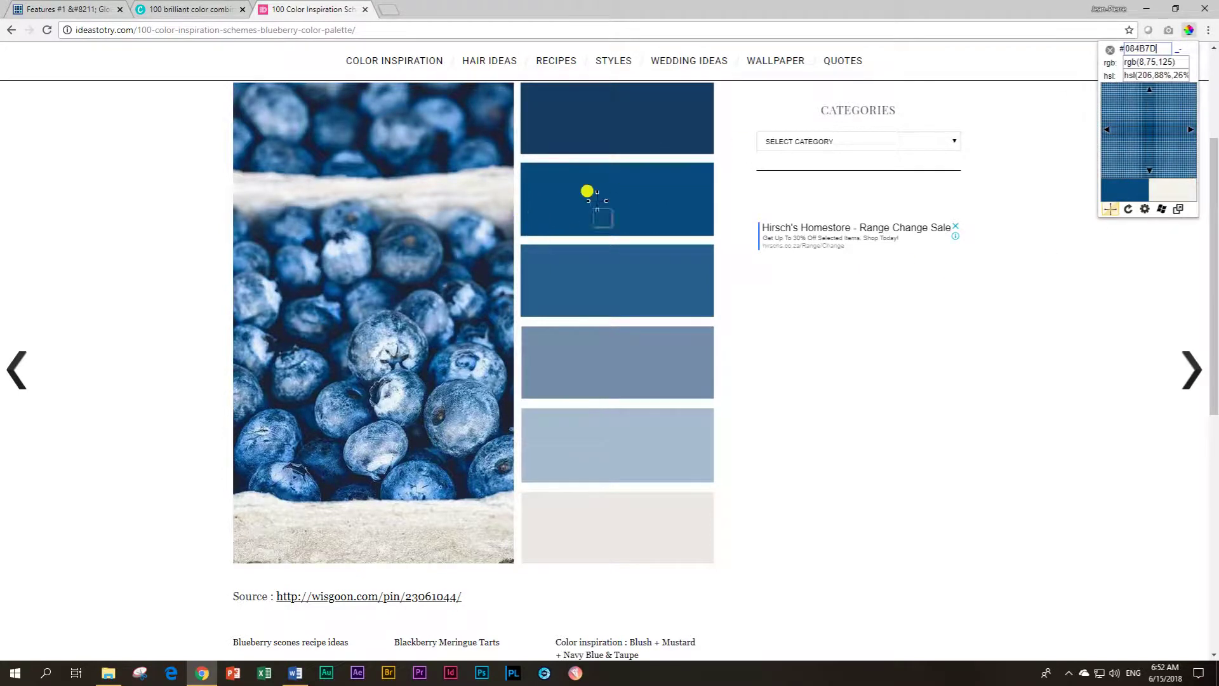
click(642, 189)
key(ctrl+c)
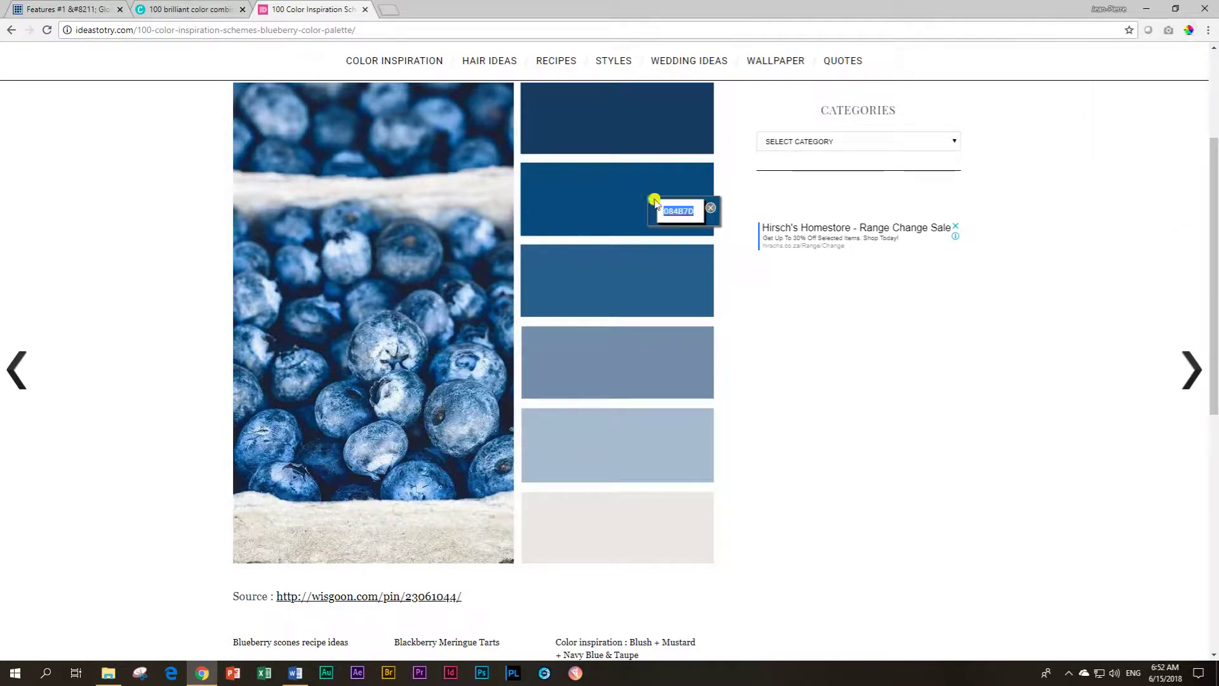
- Return to the Brizy page editor and set the third colour of the global styling palette to #084B7D
click(32, 10)
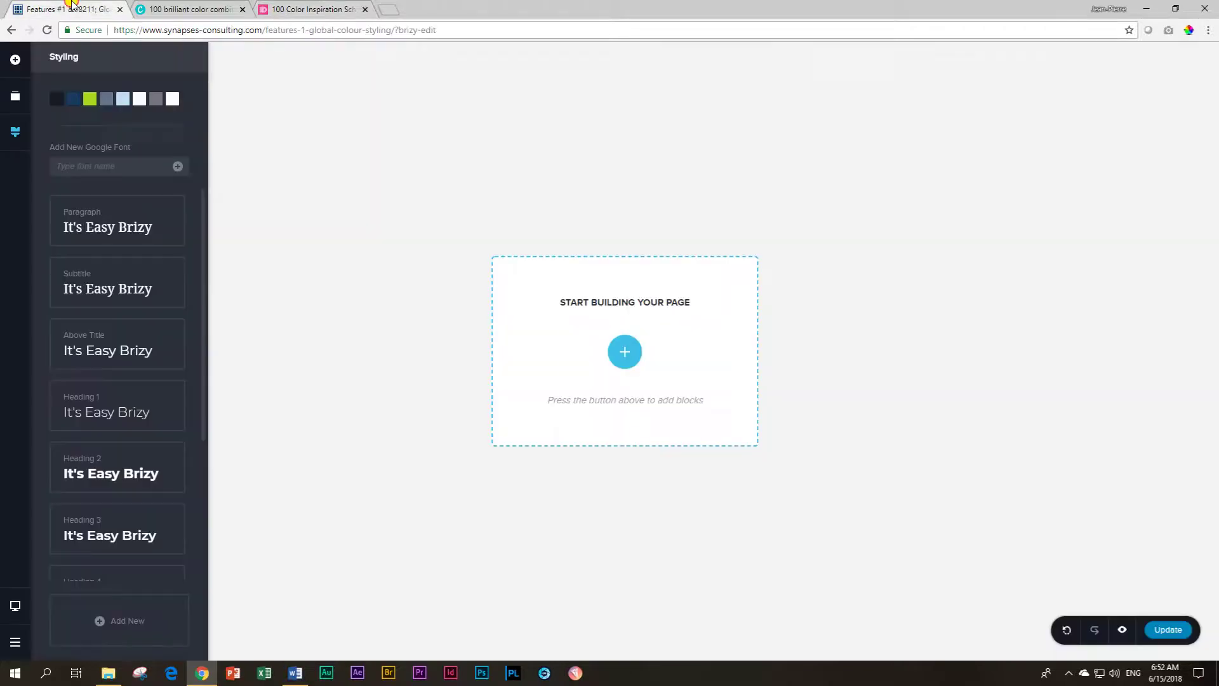
click(91, 101)
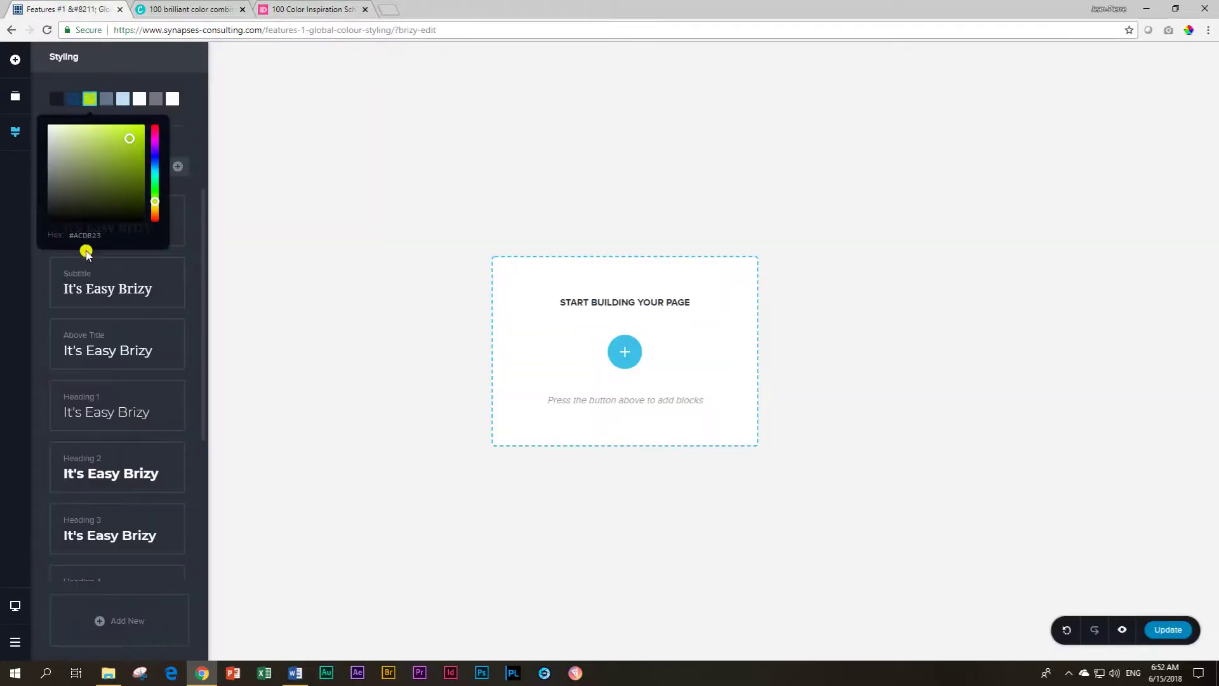
key(ctrl+v)
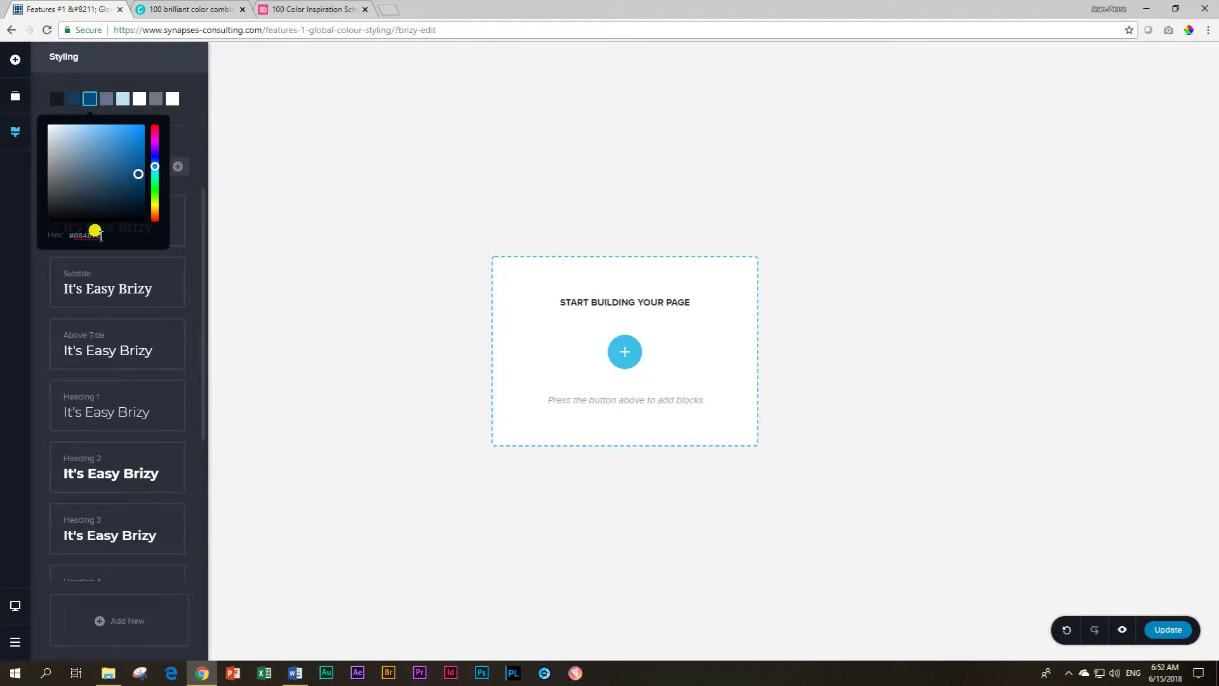
click(192, 149)
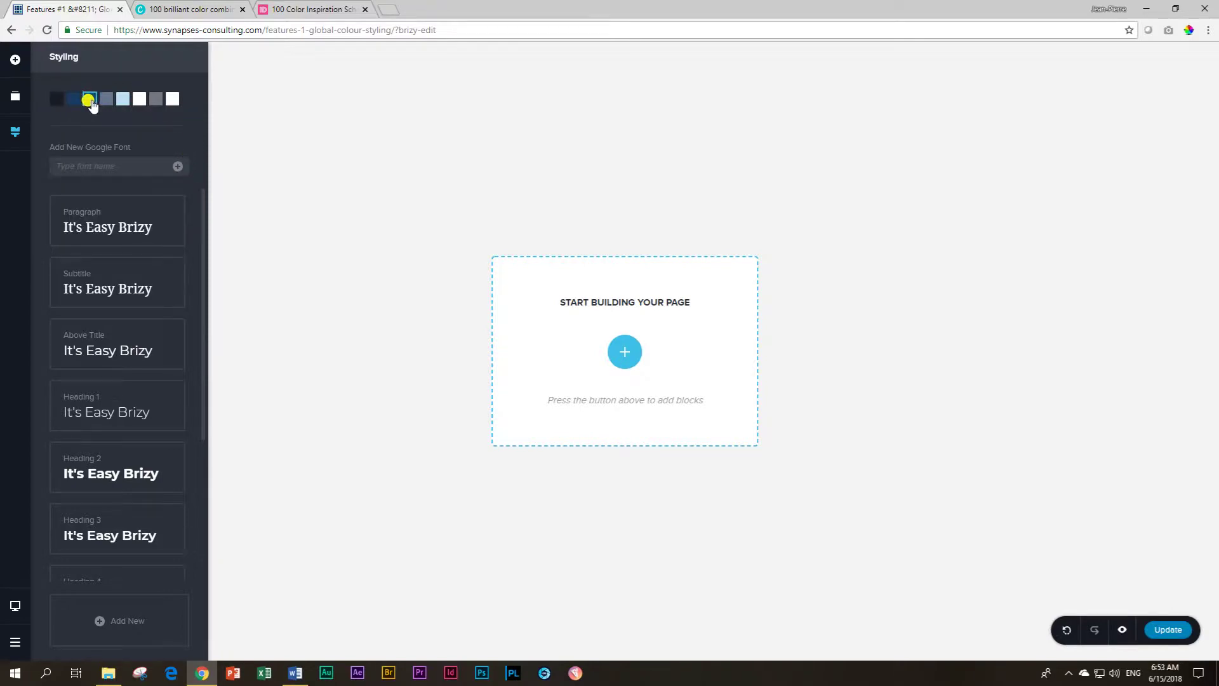
- Sample the third blue swatch beside the blueberry photo and copy its hex code
click(290, 11)
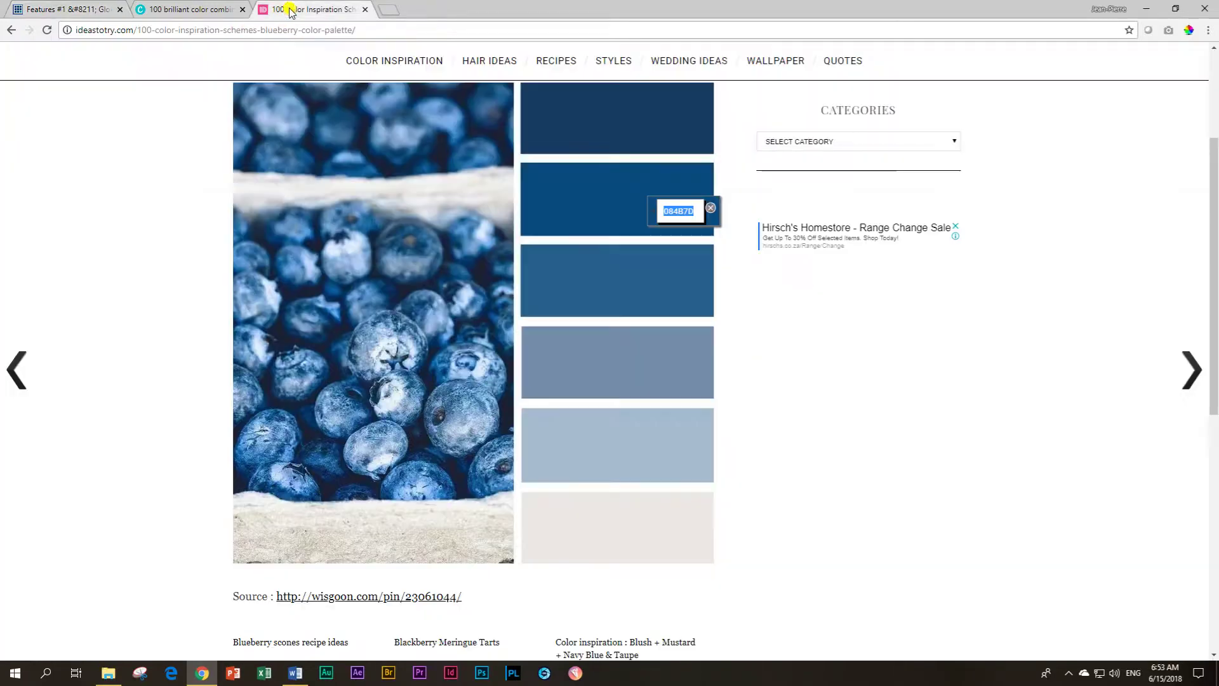
click(588, 198)
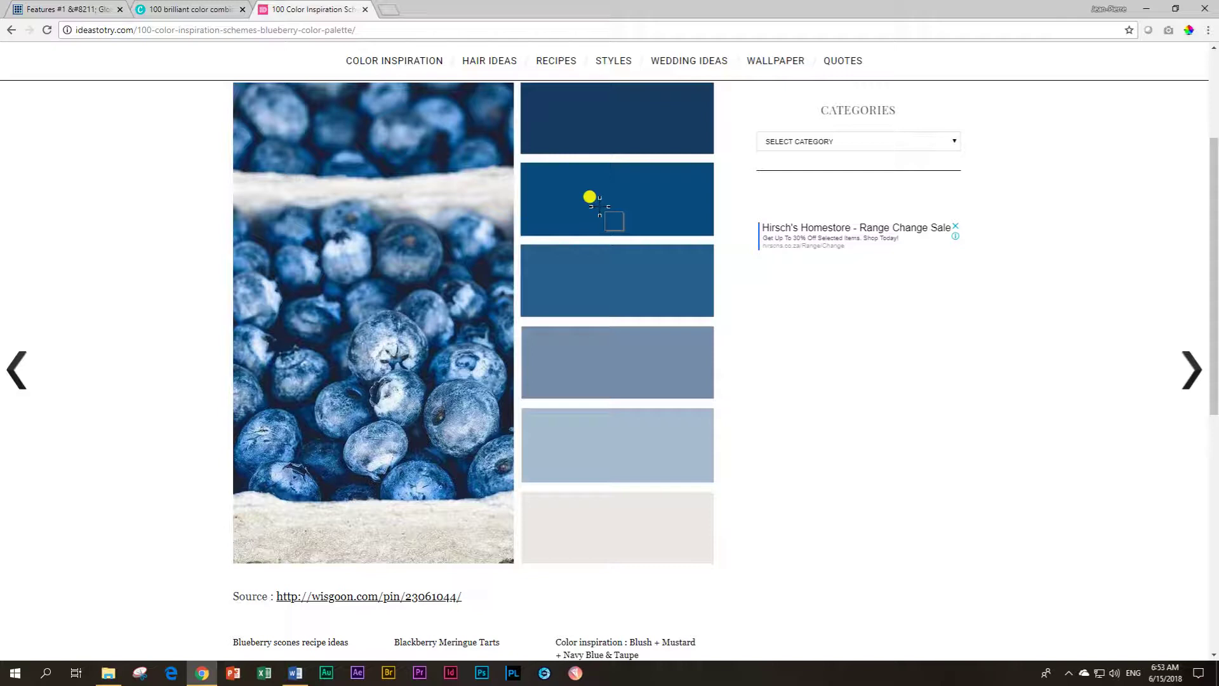
click(610, 278)
key(ctrl+c)
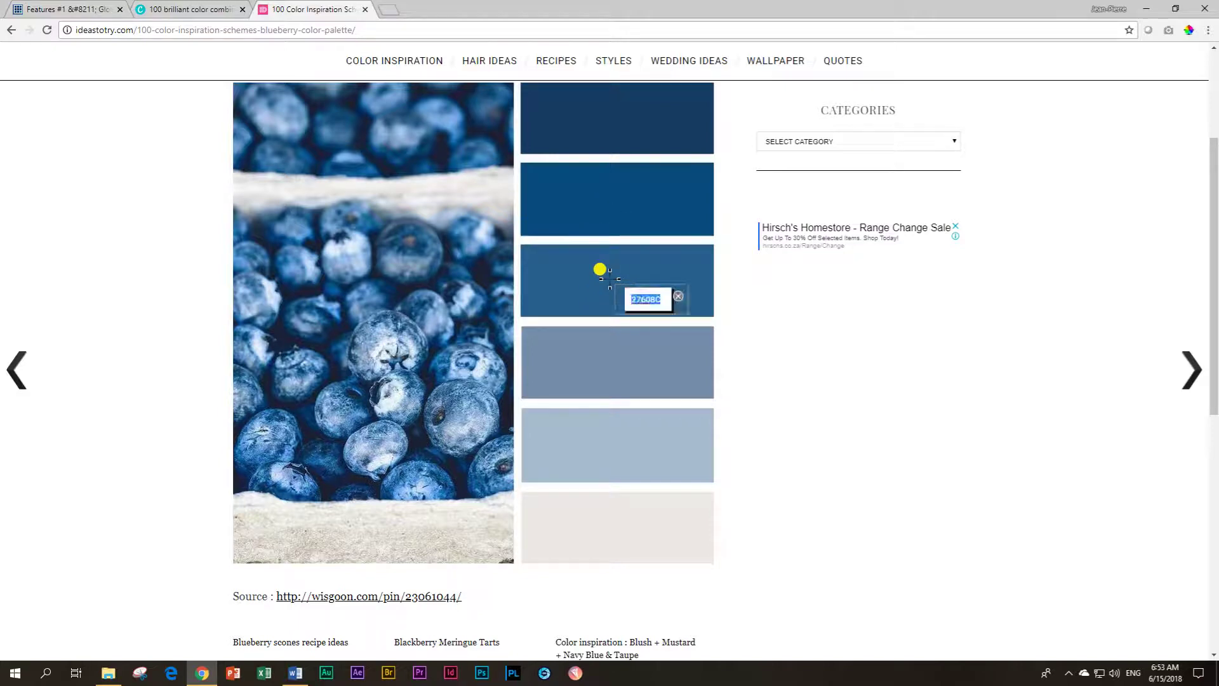
- Back in the Brizy page editor, set the fourth colour of the global styling palette to the copied #27608C
click(70, 8)
click(105, 100)
click(94, 230)
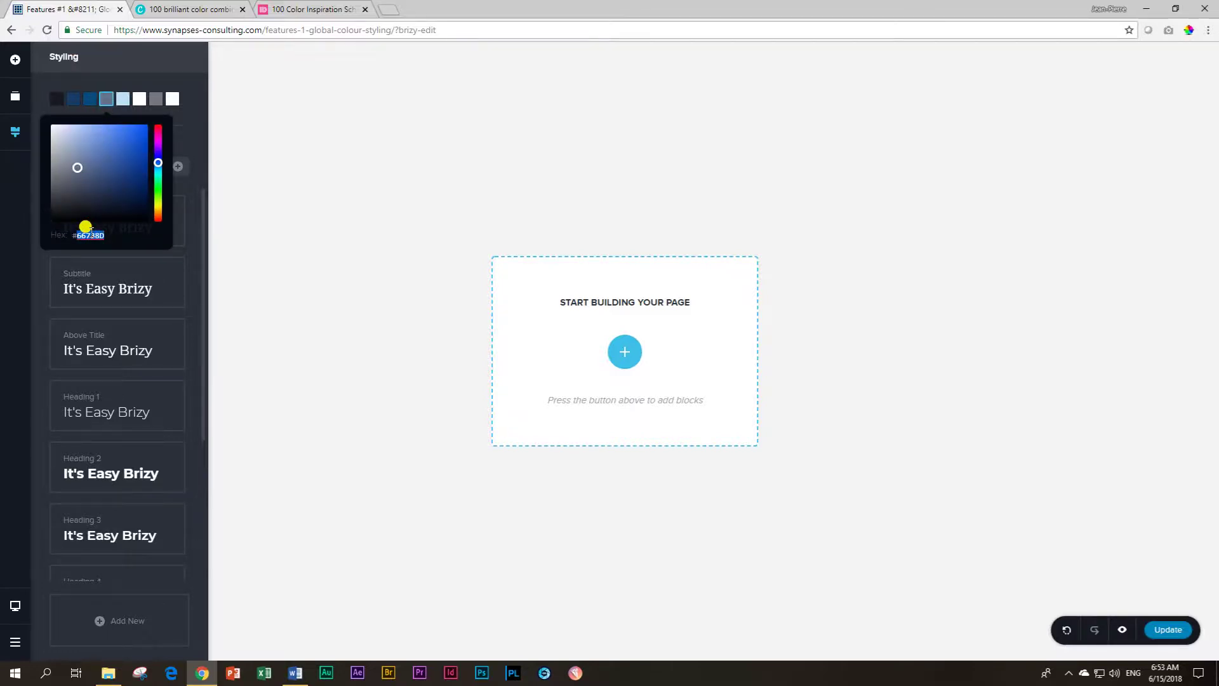
key(ctrl+v)
click(127, 76)
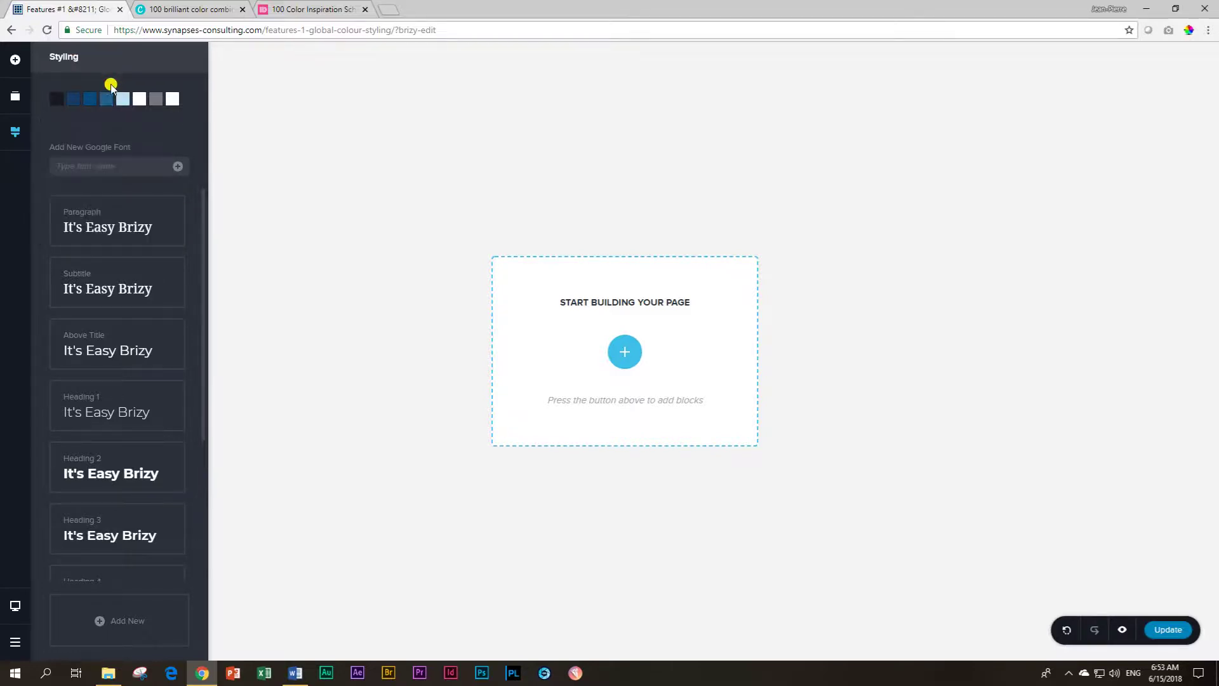
- Open the bookmarked Adobe Color CC colour wheel in a new browser tab
click(298, 9)
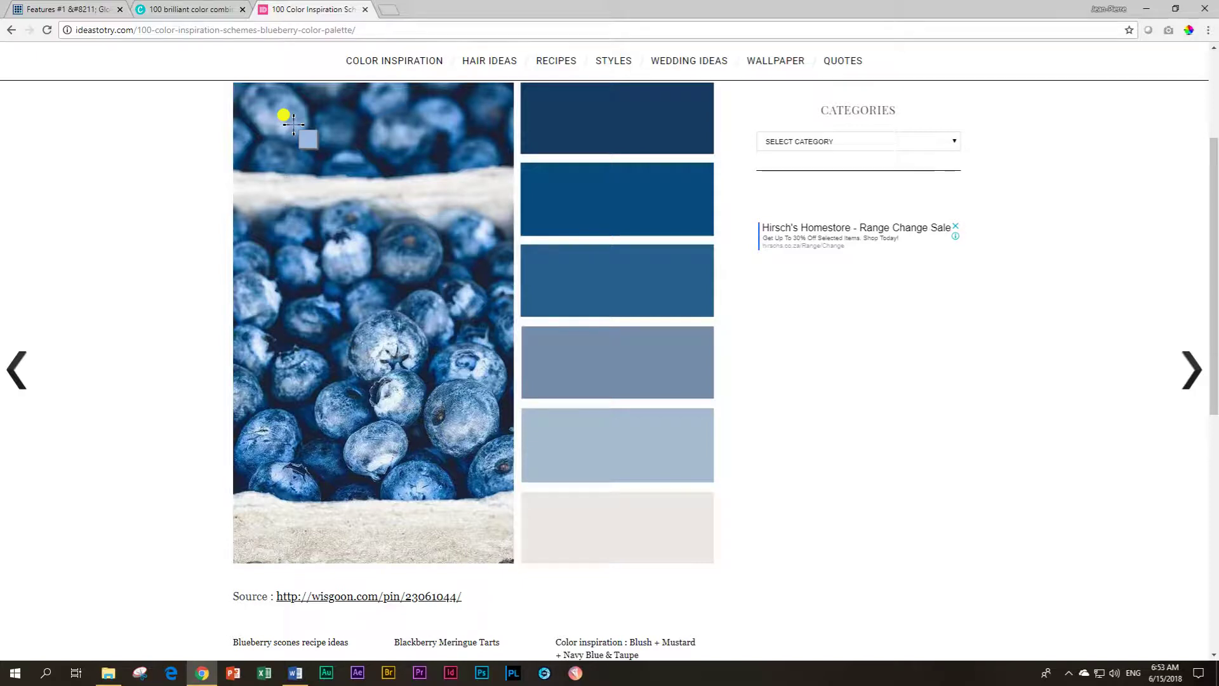
click(389, 9)
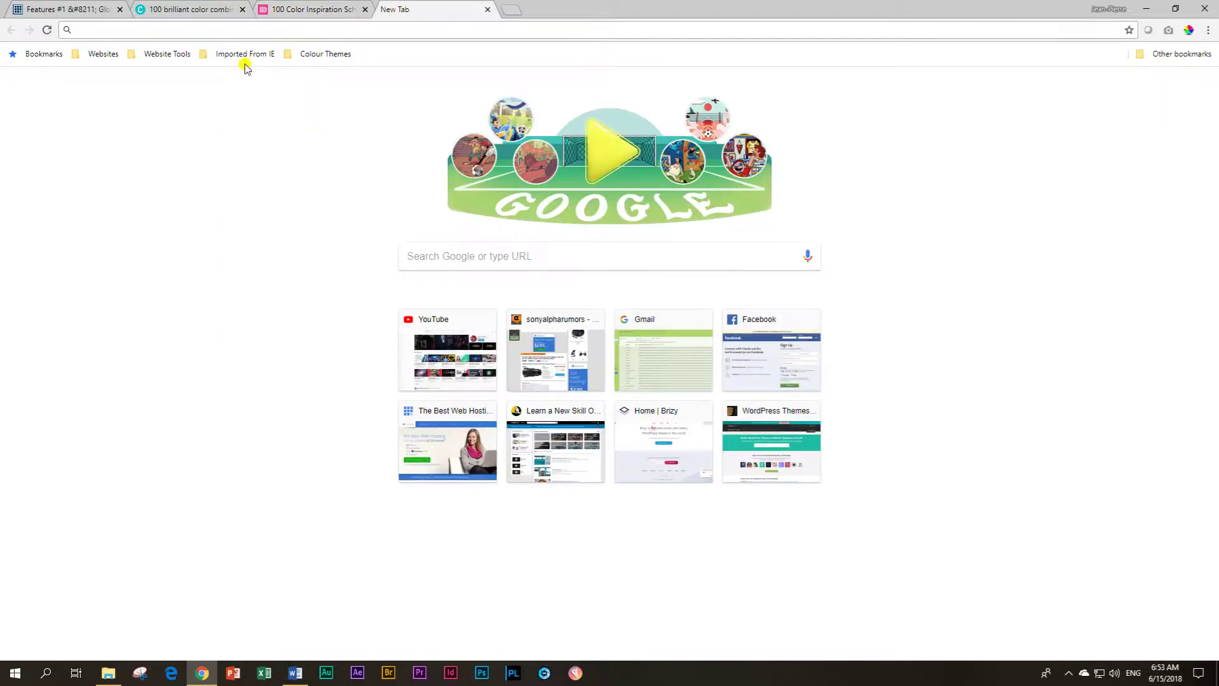
click(307, 54)
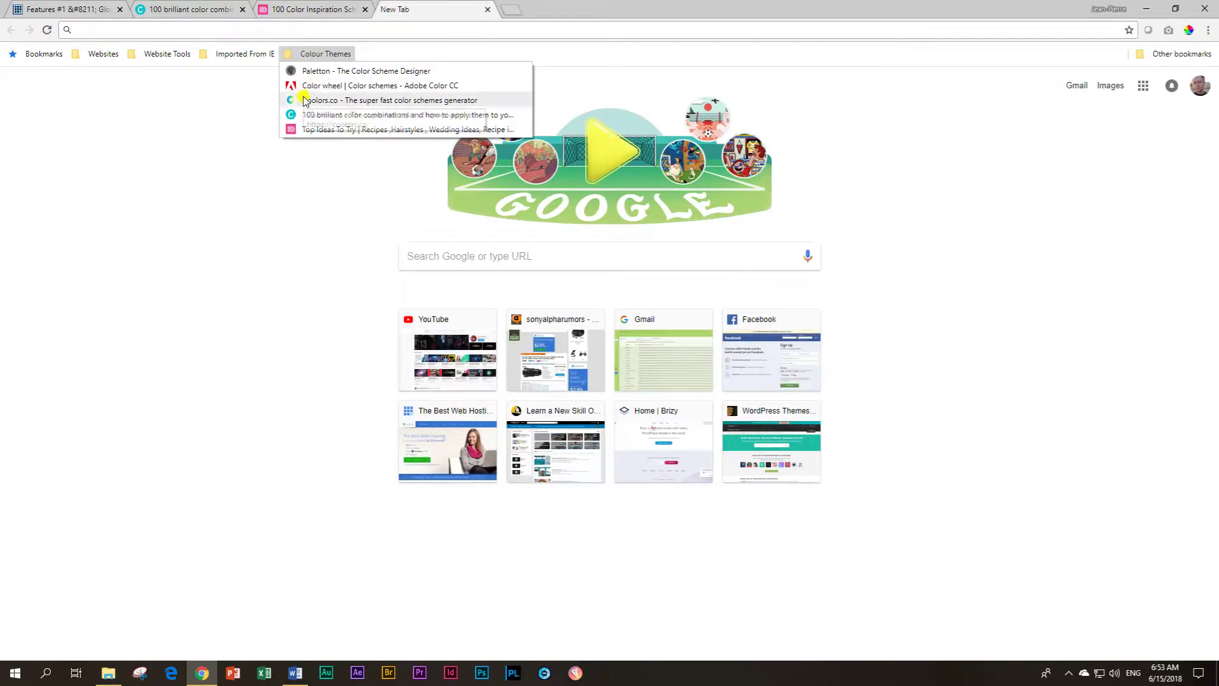
click(300, 85)
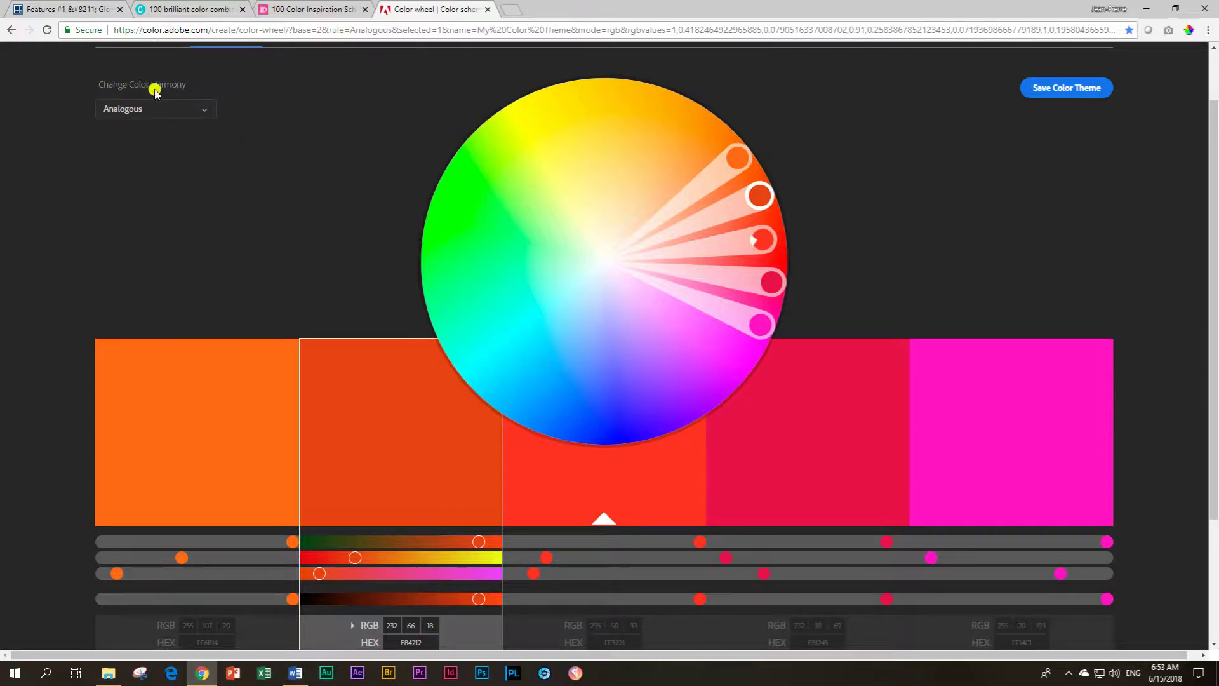
- Try the Complementary and Compound colour harmonies on the colour wheel, ending with Shades
click(197, 110)
click(159, 190)
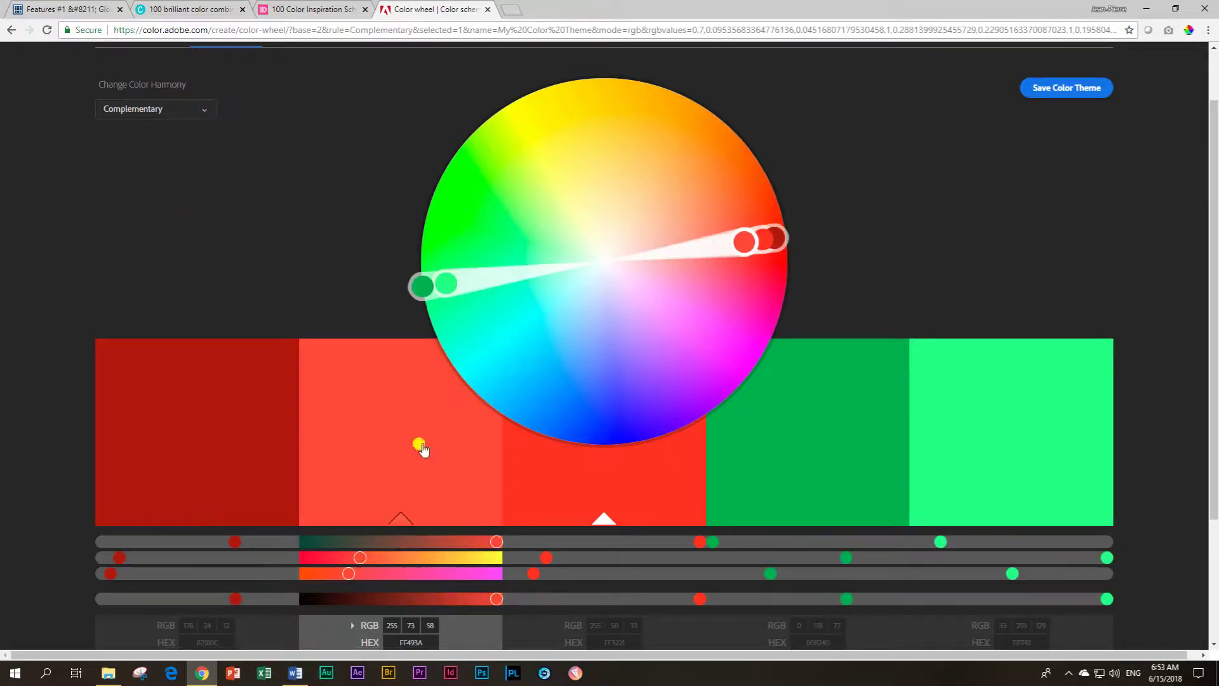
click(205, 109)
click(141, 214)
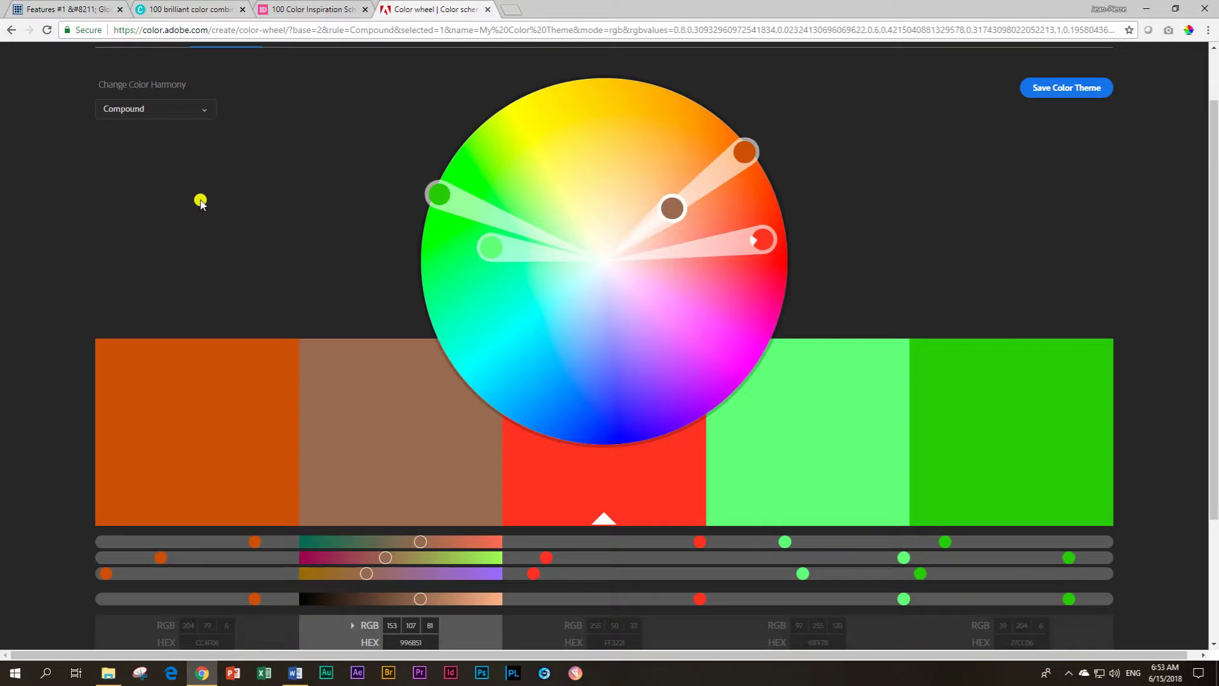
click(190, 115)
click(141, 232)
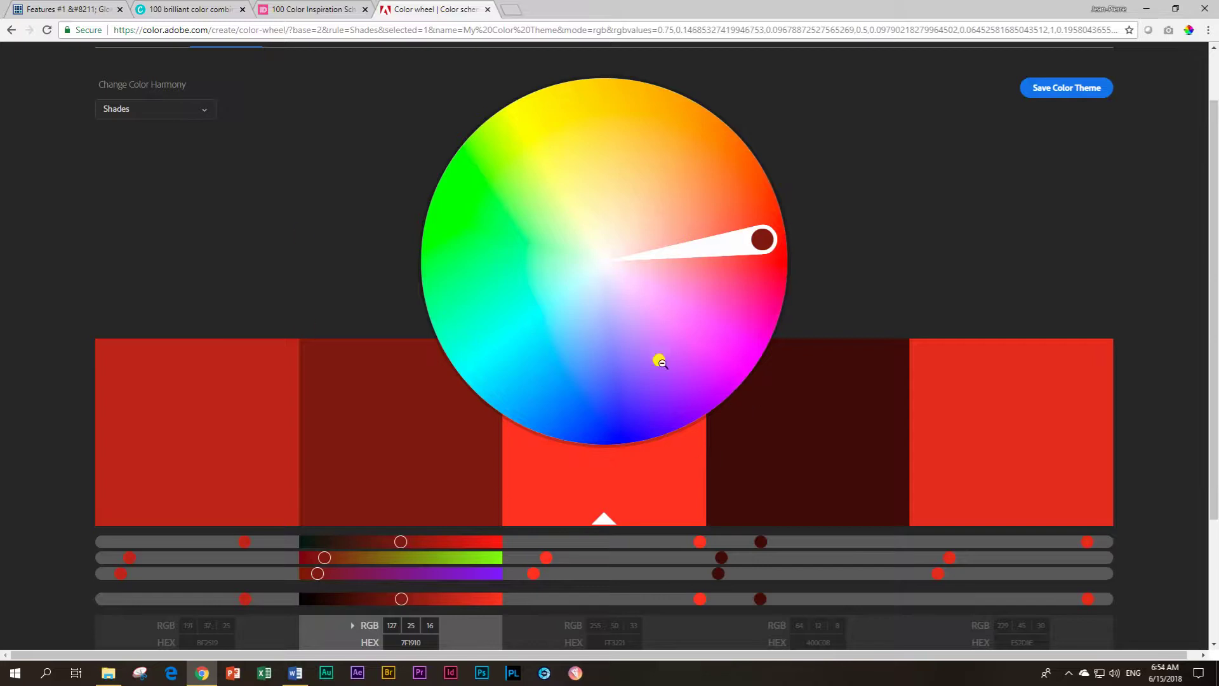
- Open the bookmarked Coolors.co website in a new browser tab, dismissing the notification, and start its colour scheme generator
click(512, 9)
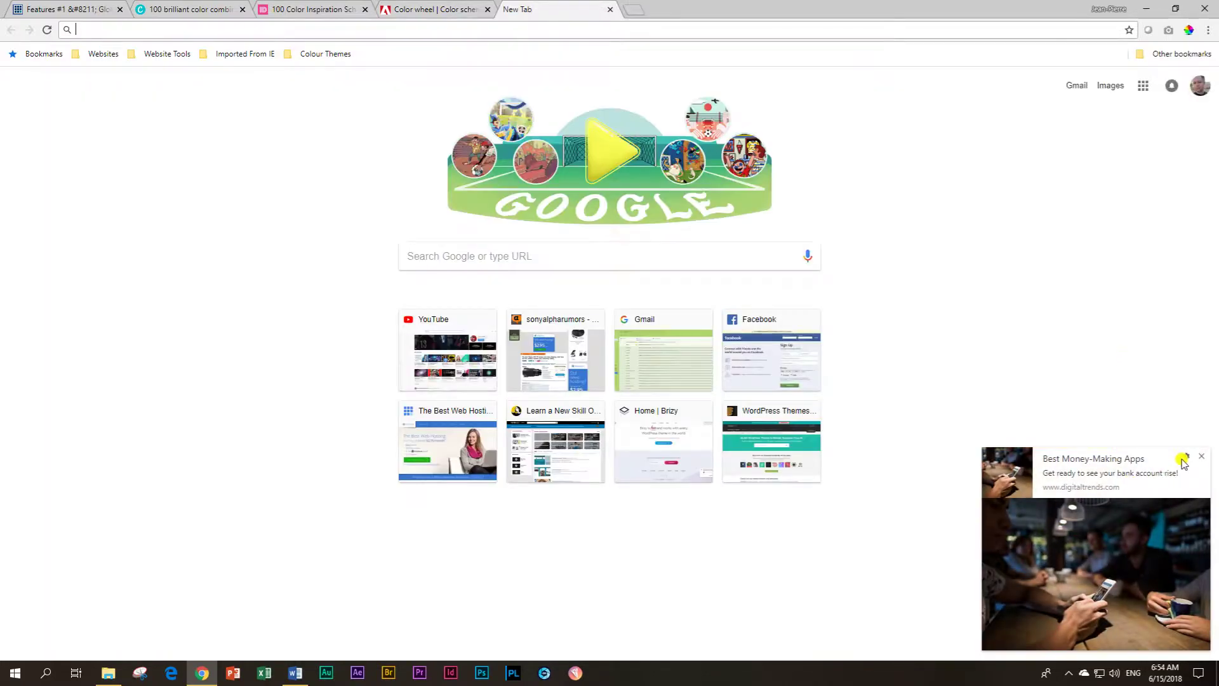
click(1203, 458)
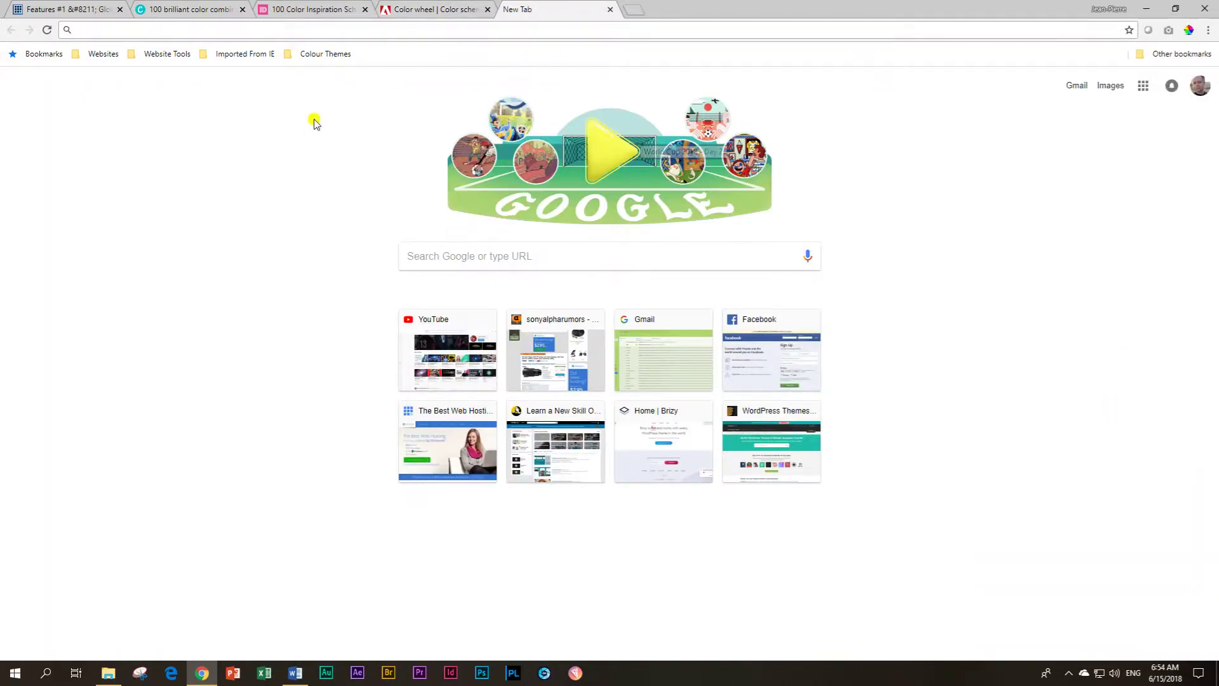
click(306, 54)
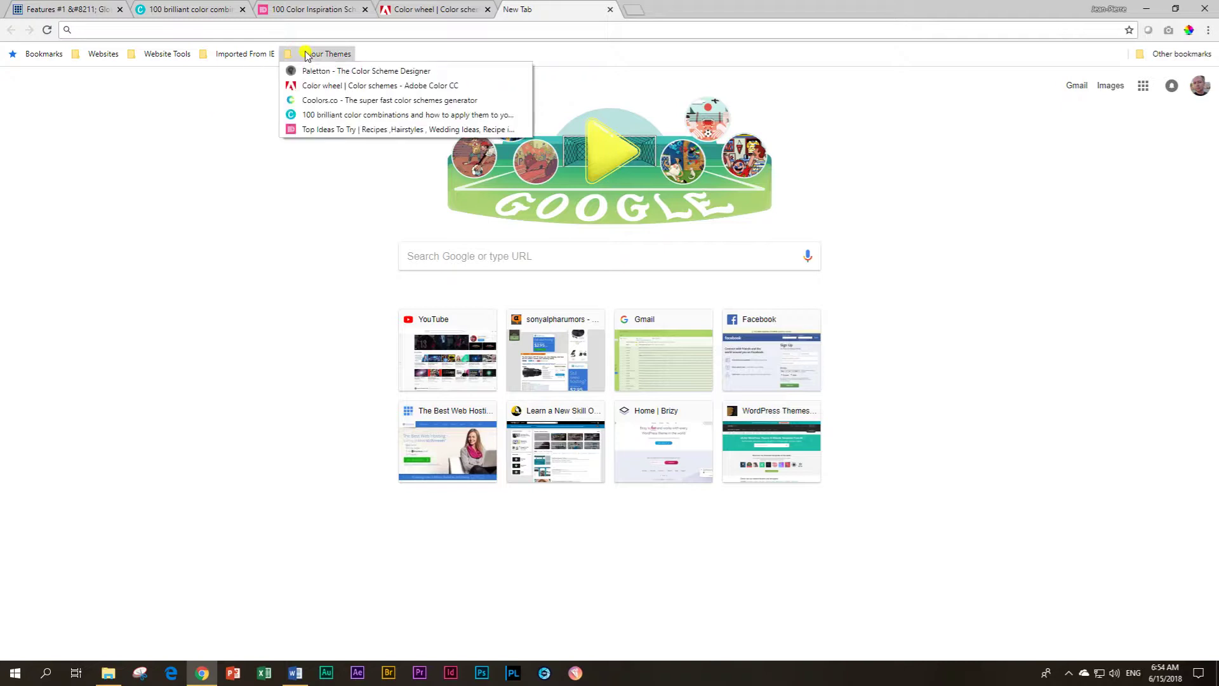
click(303, 102)
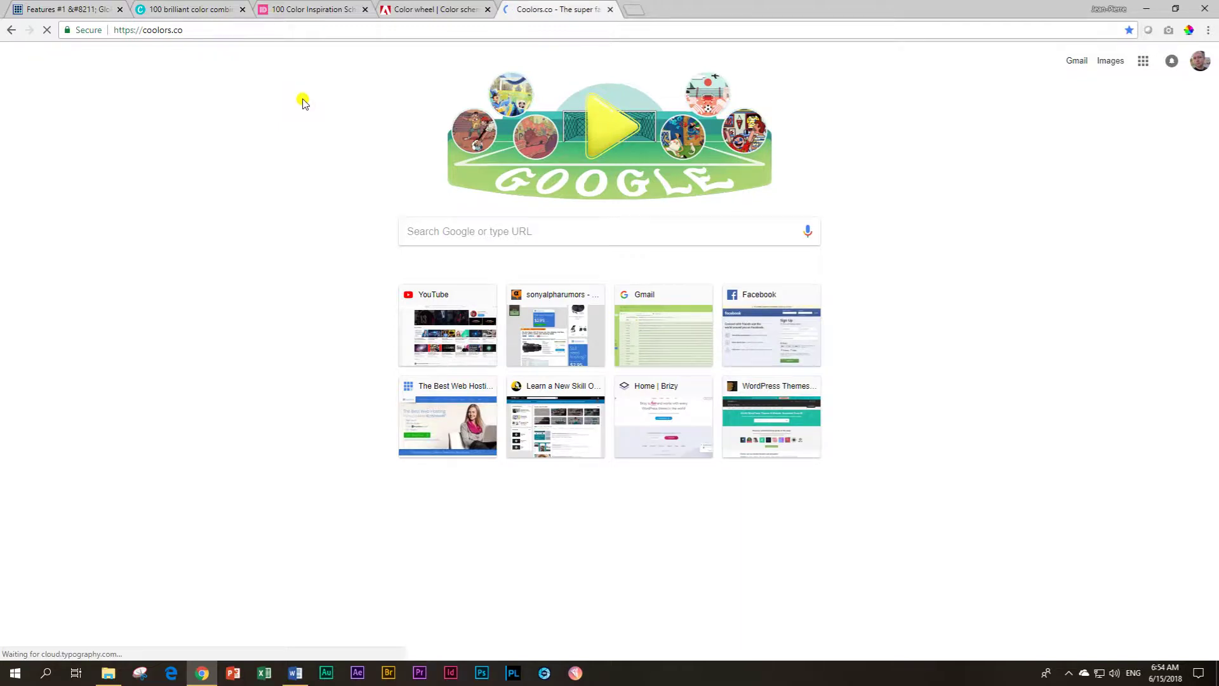
click(390, 351)
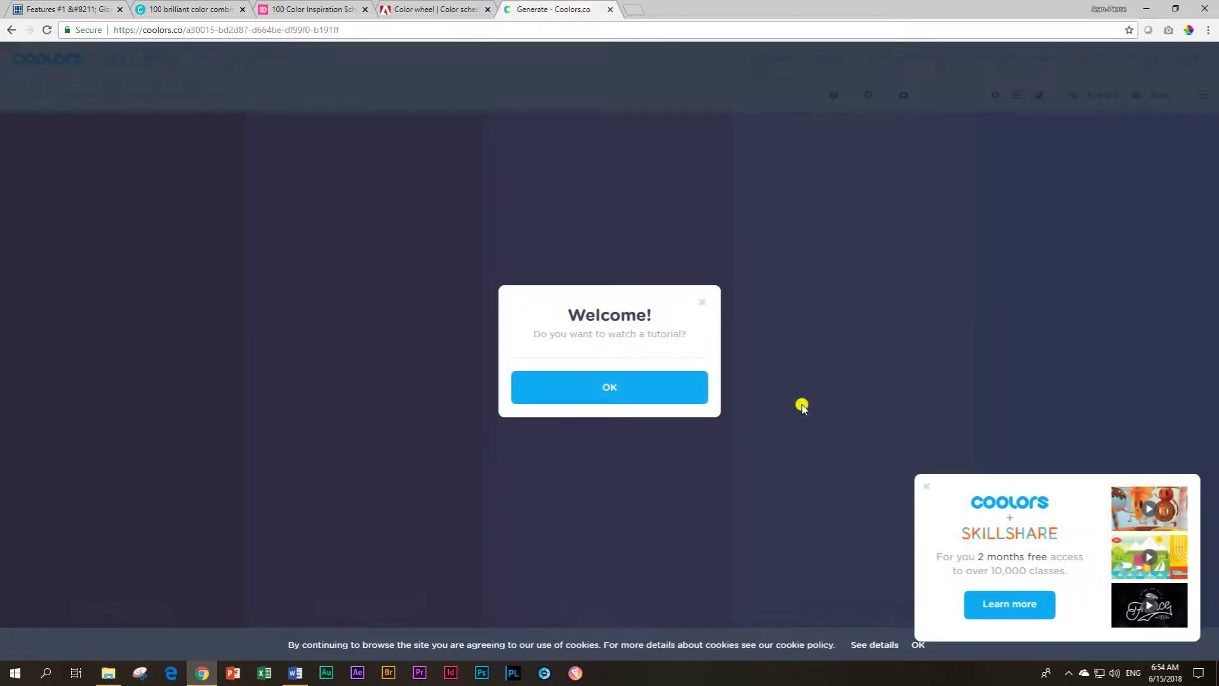
- Start the Coolors tutorial, generate a series of random colour schemes in it, and close the tutorial
click(625, 397)
key(space)
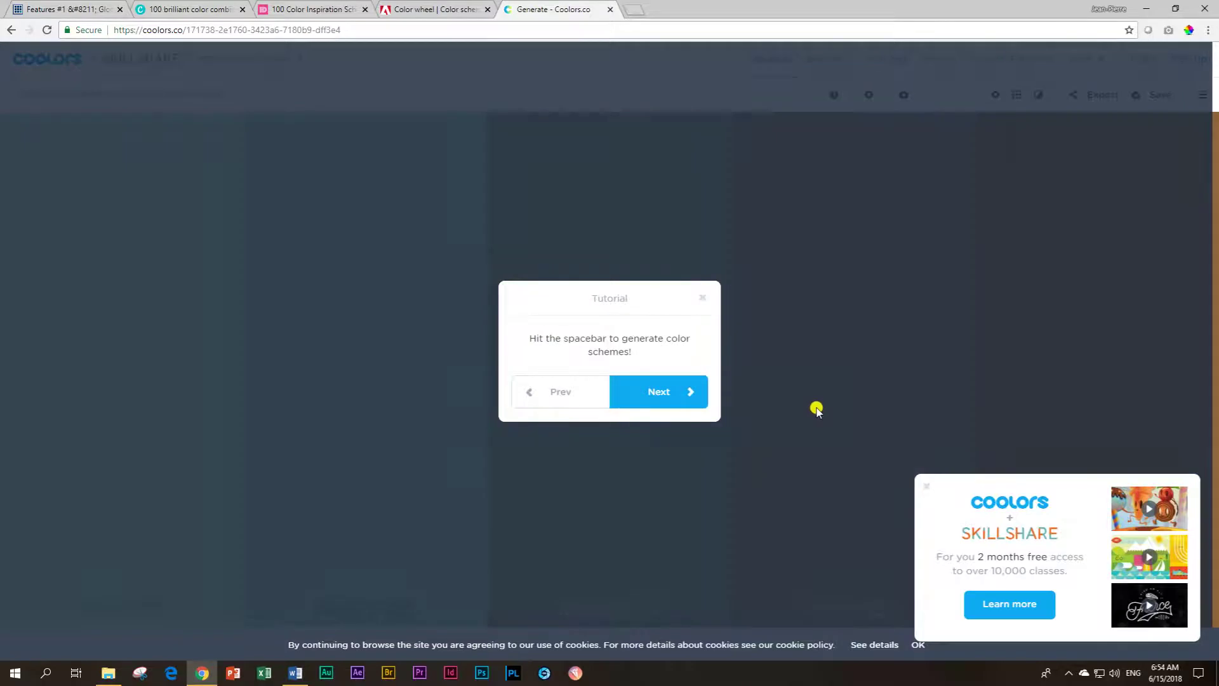
key(space)
key(space)
key(space)
key(space)
key(space)
key(space)
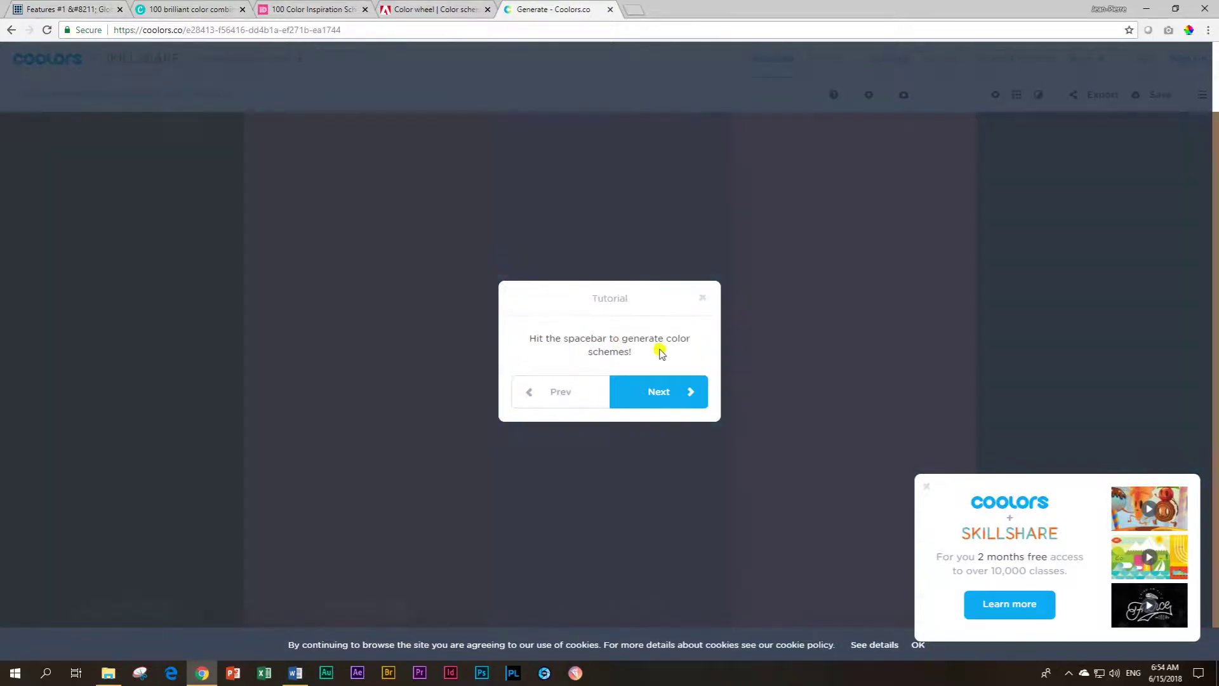
key(space)
key(space)
key(space)
key(space)
key(space)
key(space)
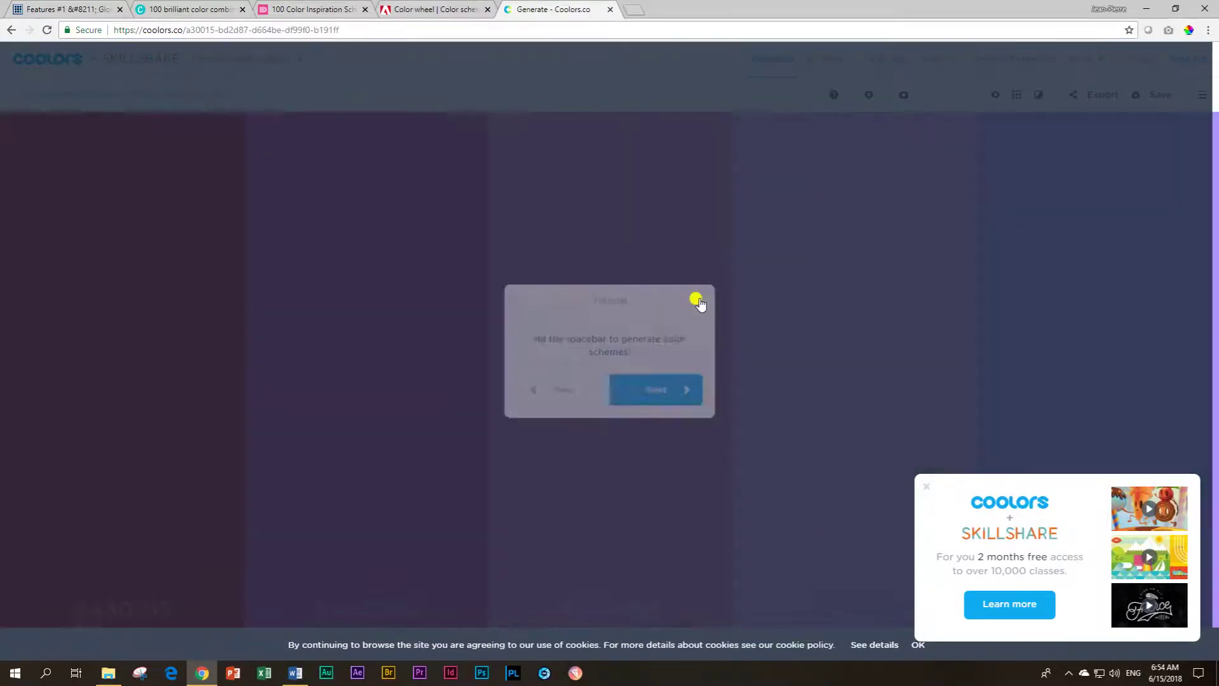
click(699, 300)
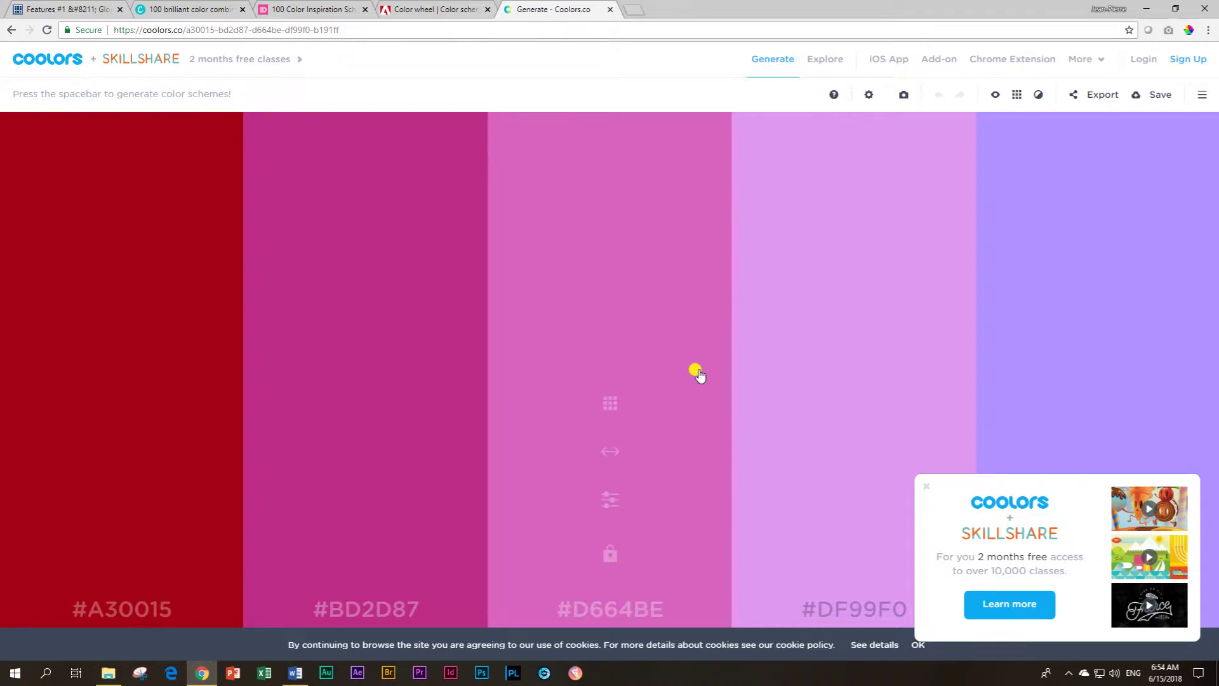
- Generate several new random five-colour schemes in the full generator view
key(space)
key(space)
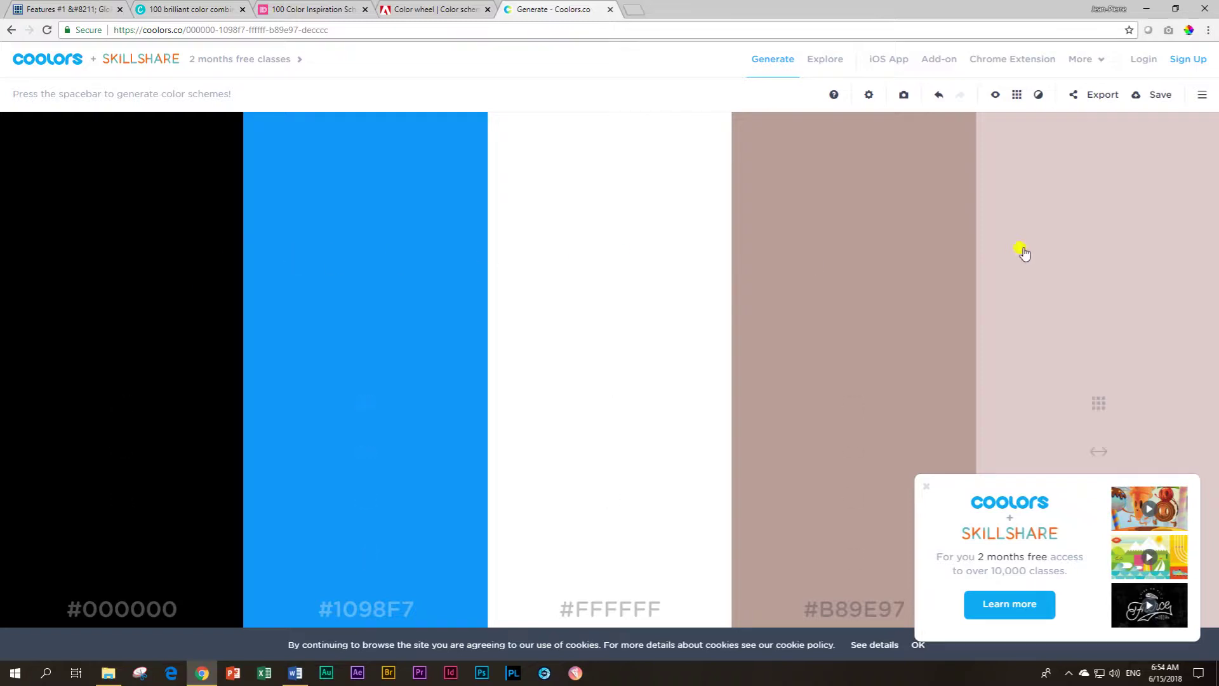
key(space)
key(space)
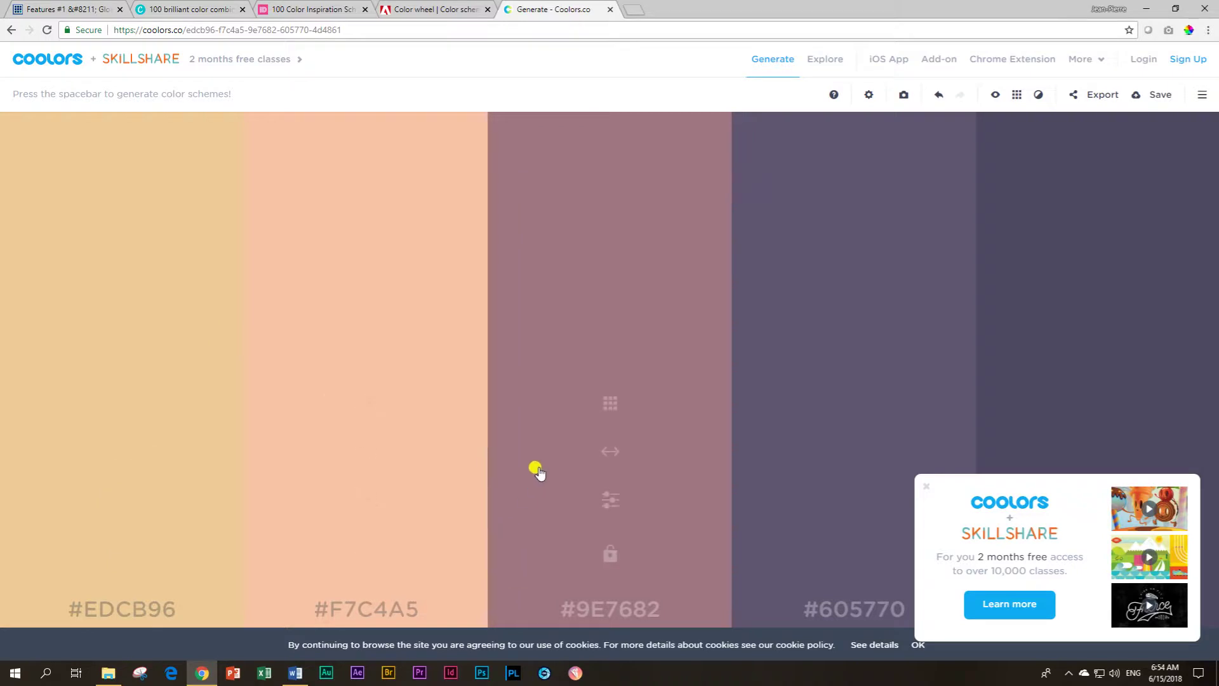
- Open the bookmarked Paletton colour scheme designer in a new tab and switch its scheme to Triad, followed by Tetrad
click(632, 12)
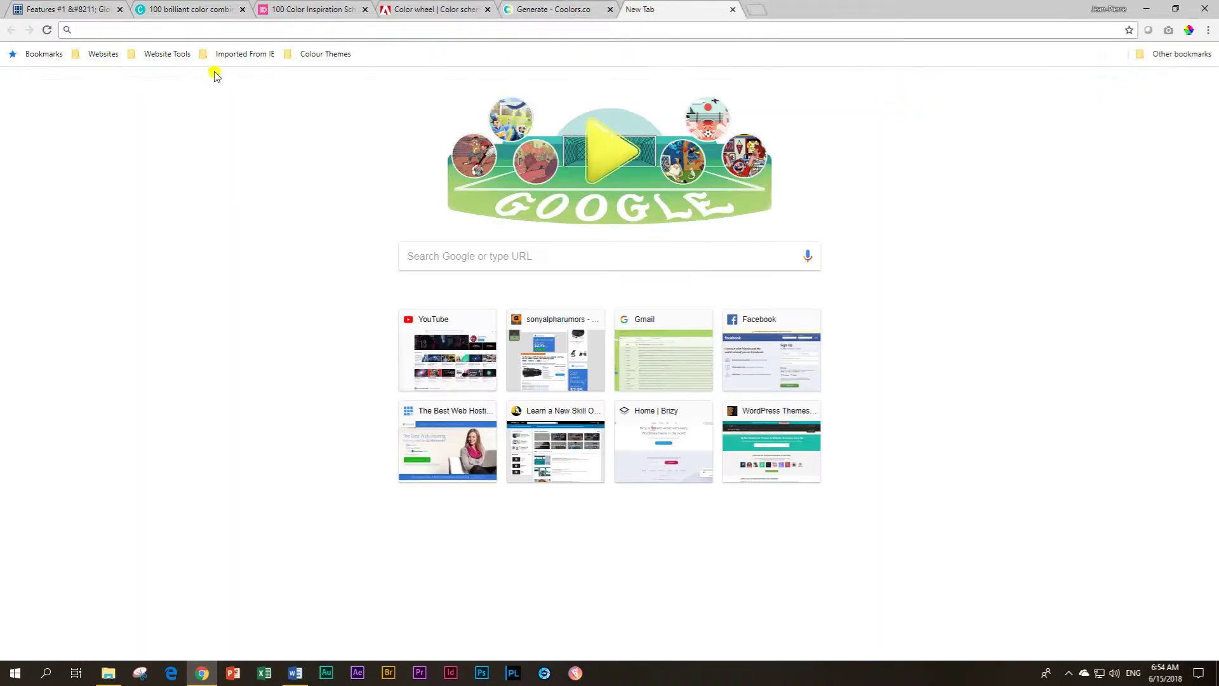
click(312, 54)
click(311, 71)
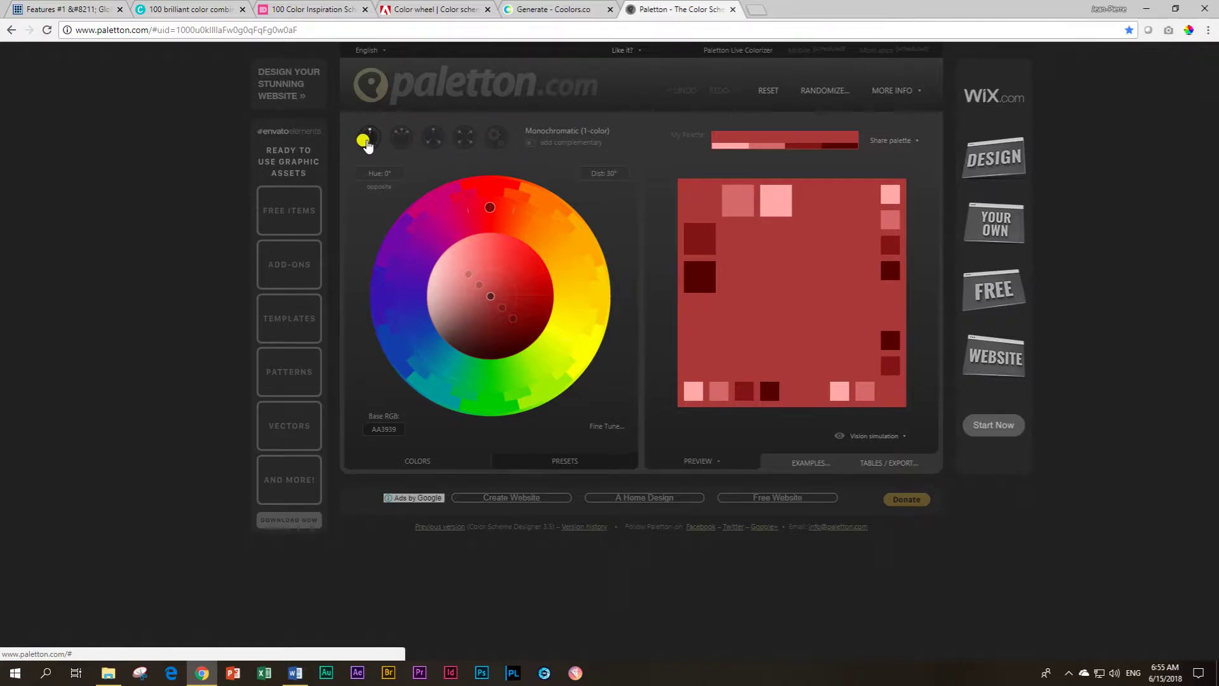
click(433, 139)
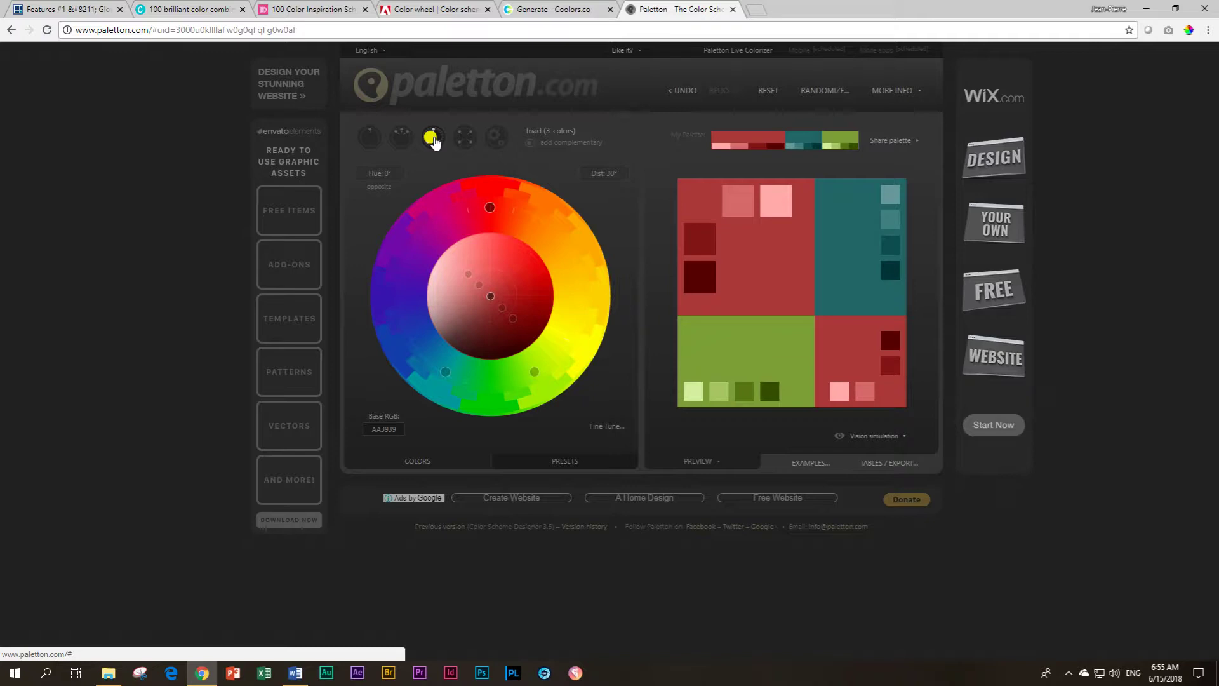
click(465, 140)
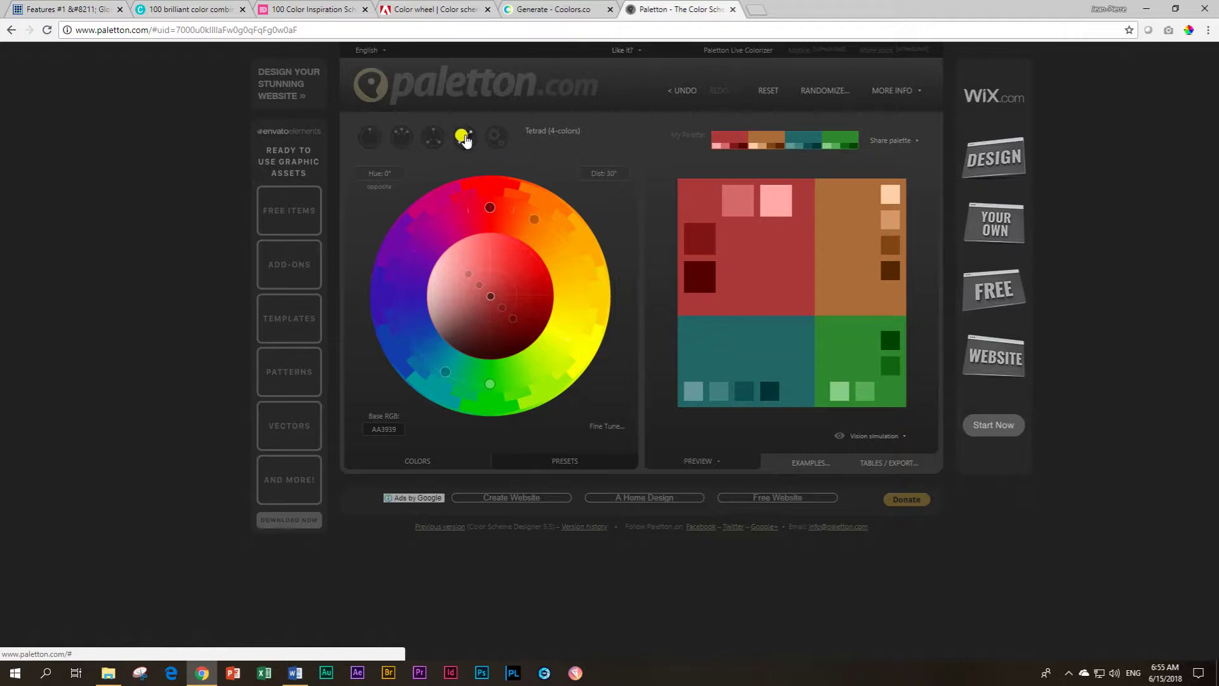
- View the colour details of the orange swatch in the Tetrad palette preview and close them
mouse_move(699, 280)
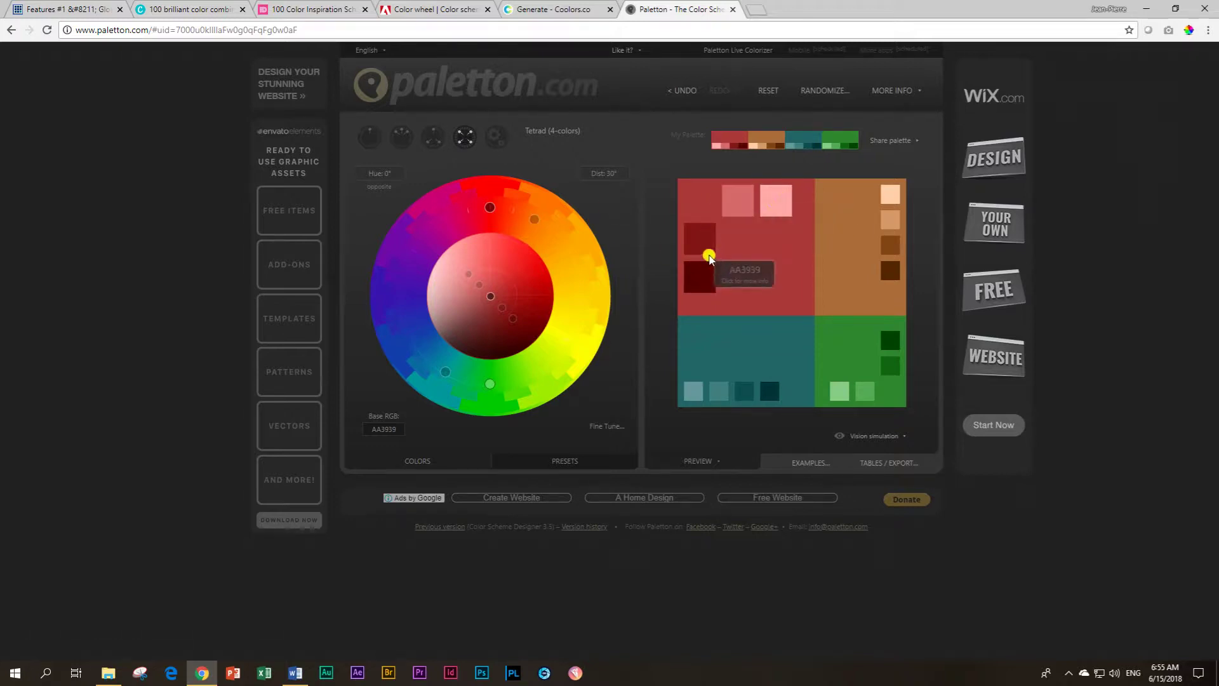
click(838, 284)
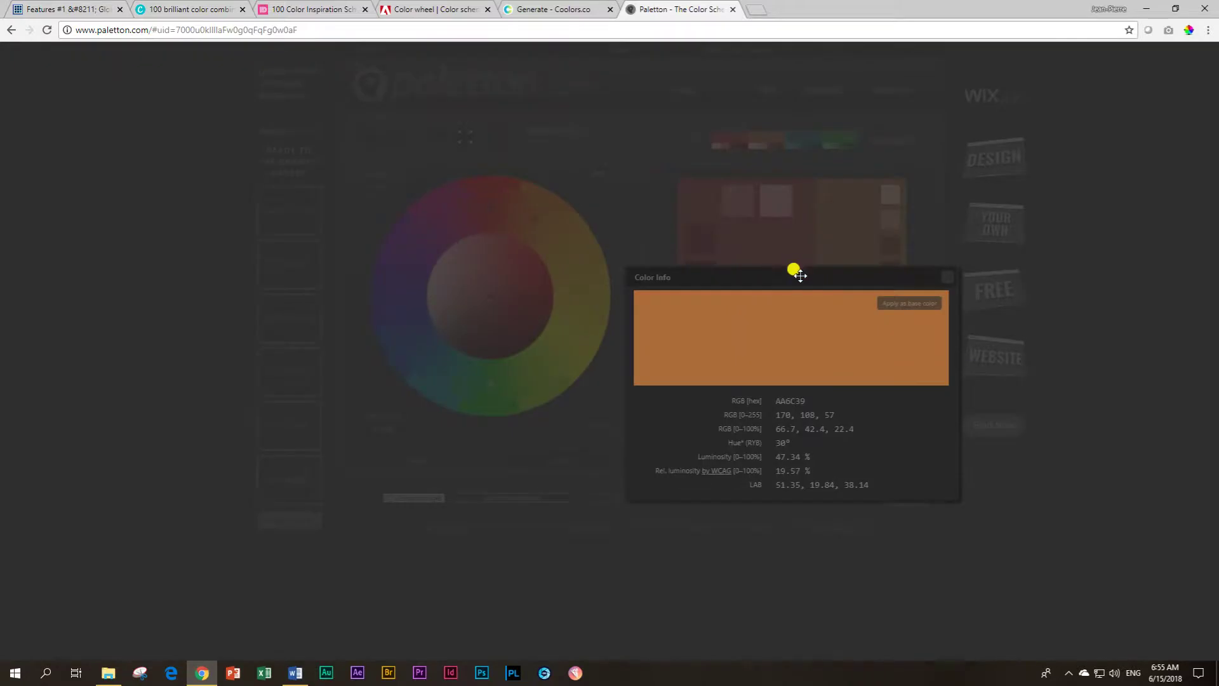
click(947, 276)
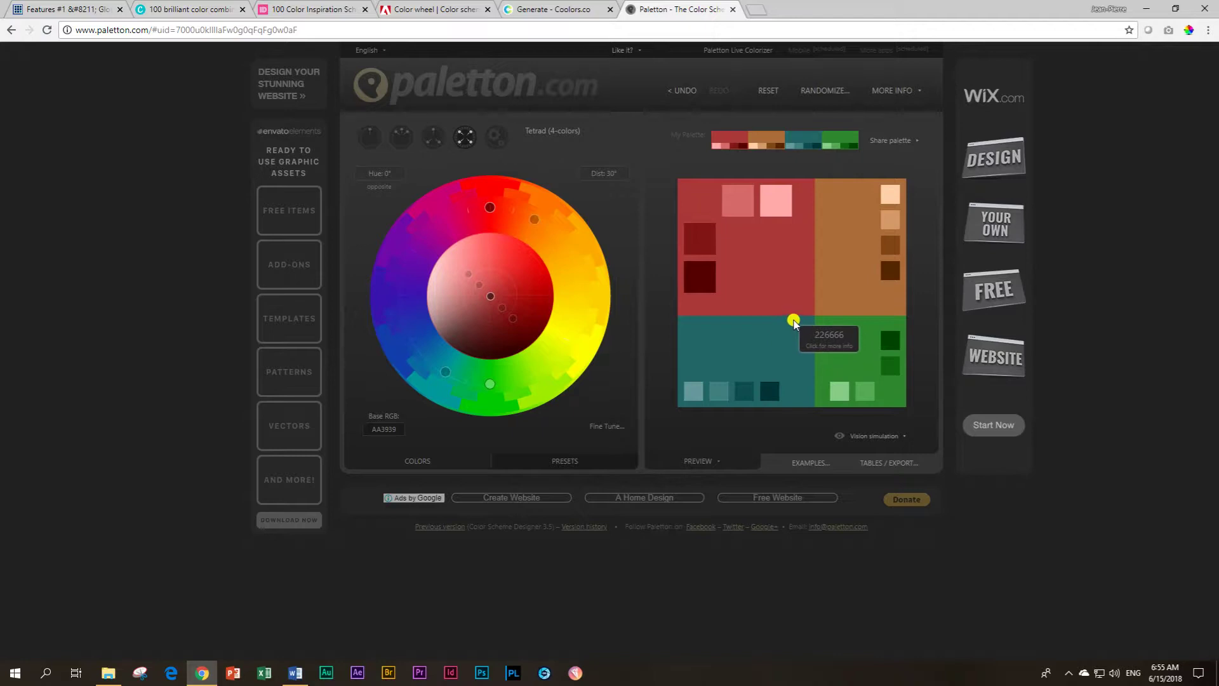
- Consult the Easy Colour Guidelines.jpg image in Photos, return to the Brizy page in Chrome and set the first global palette colour to black, #000000
click(108, 676)
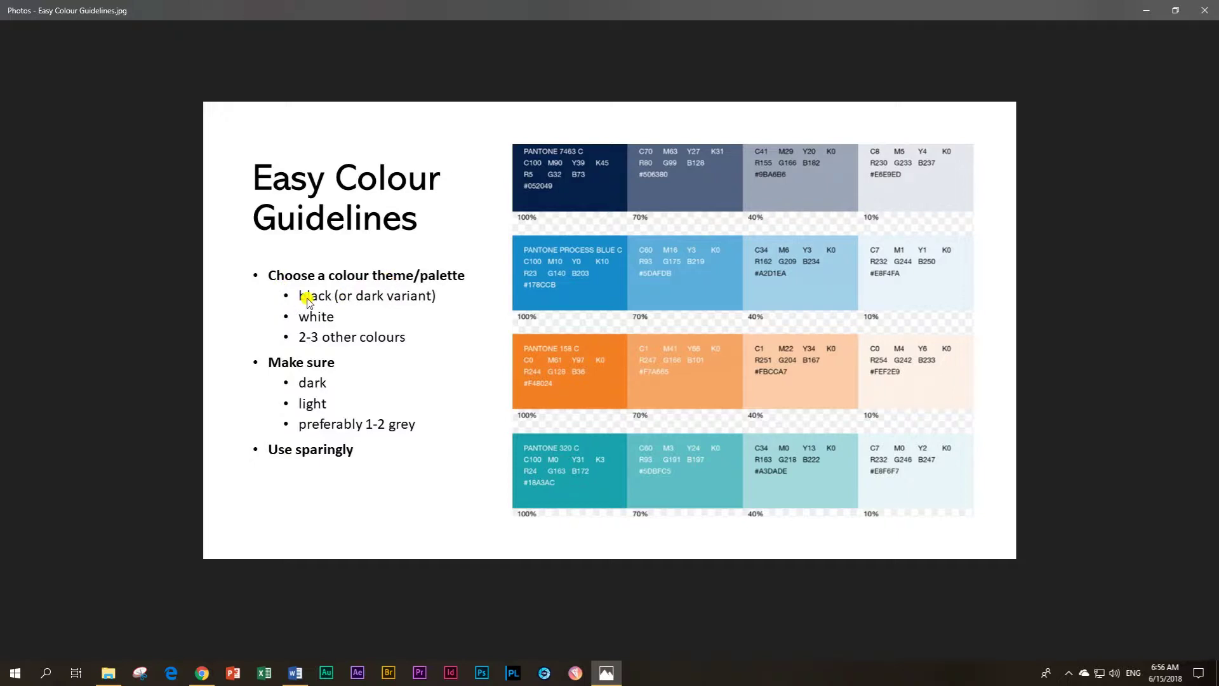
click(202, 672)
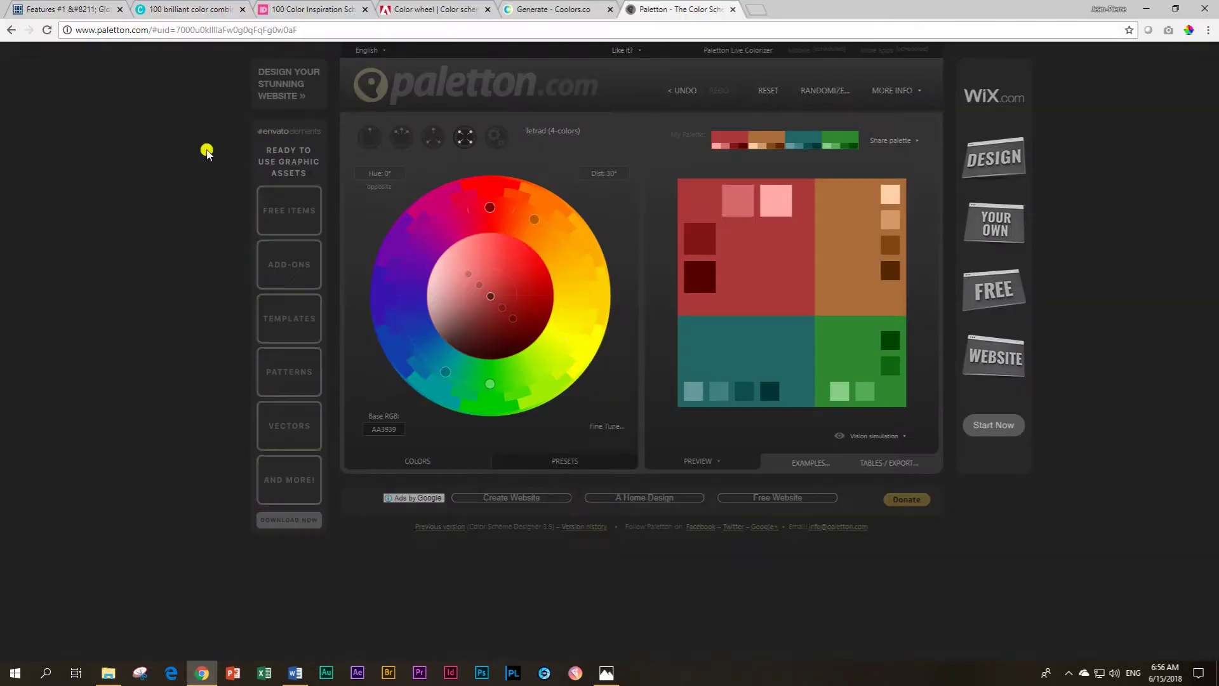
click(83, 10)
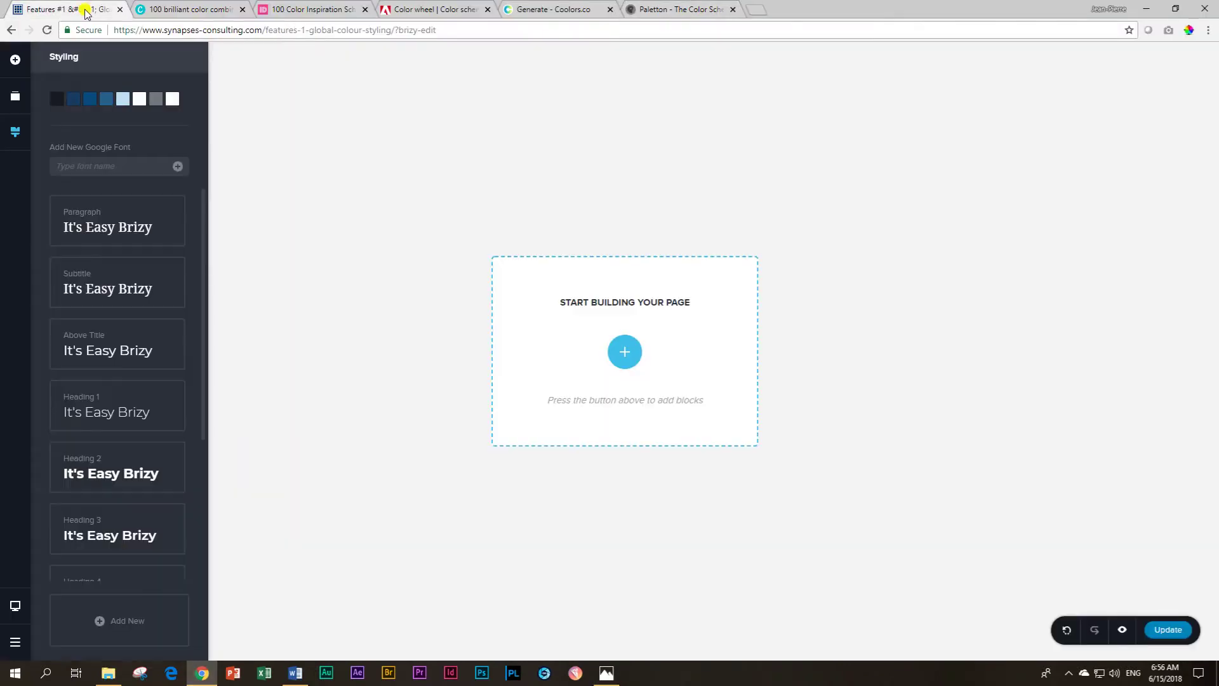
click(56, 99)
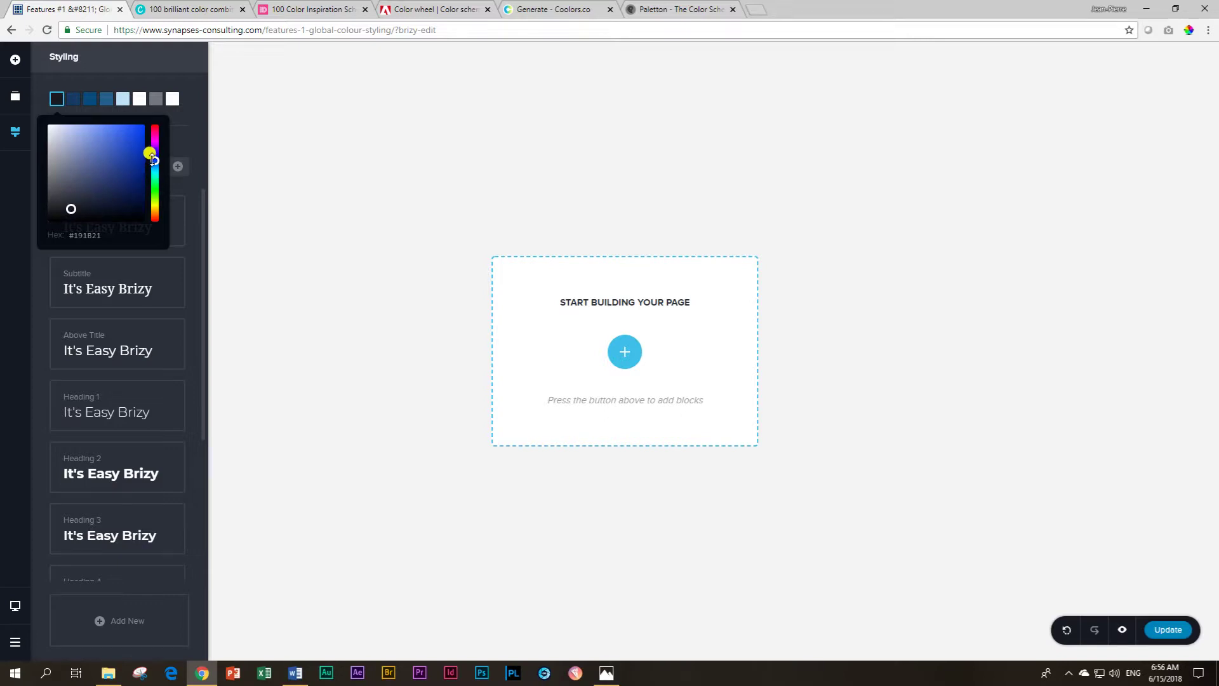
drag(155, 159, 155, 129)
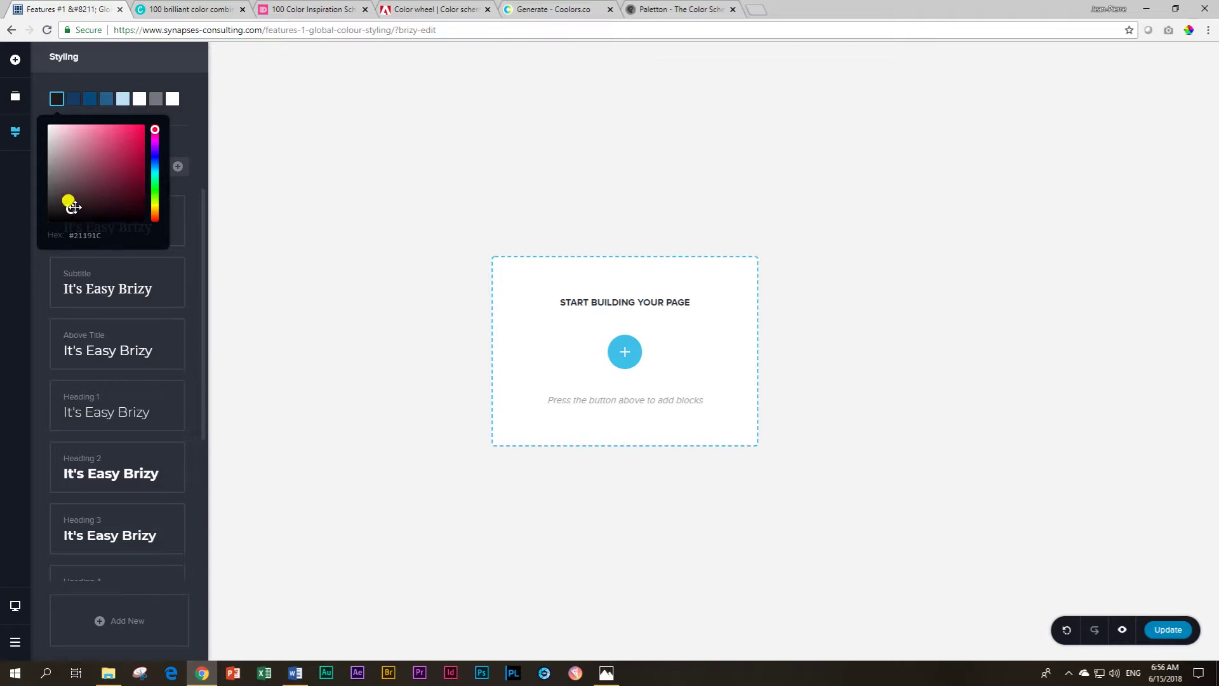
drag(59, 216, 31, 228)
click(173, 100)
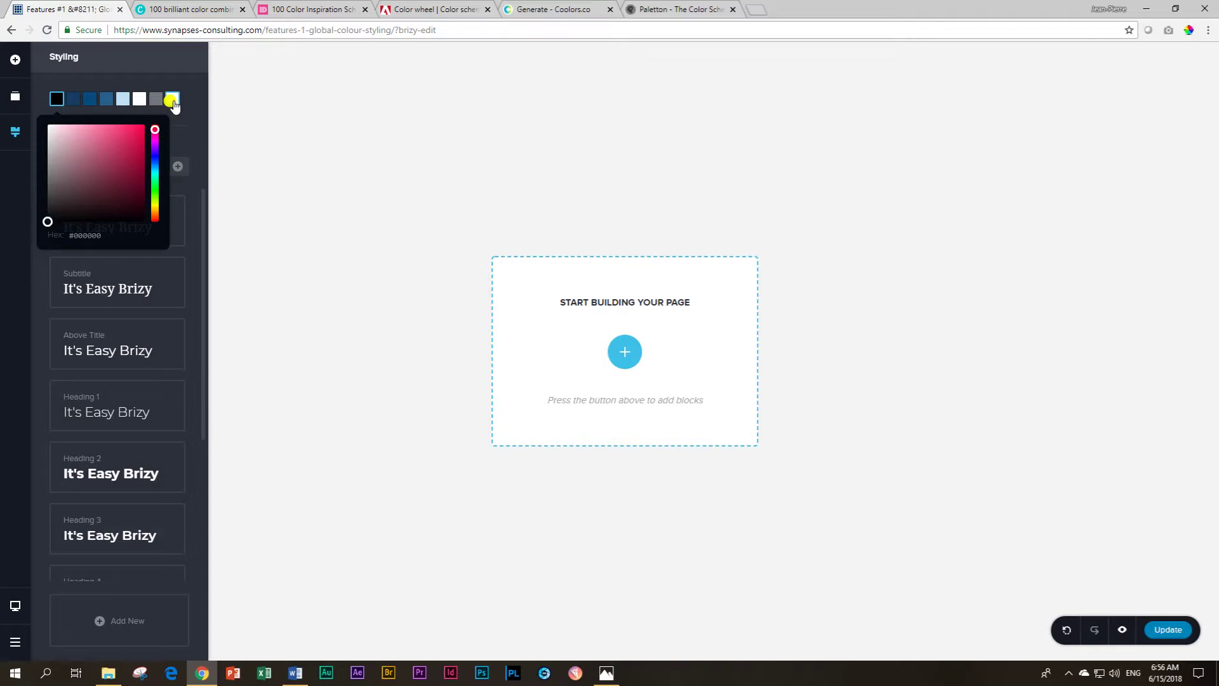
click(51, 101)
- Compare the Easy Colour Guidelines image in Photos with the white last swatch of Brizy's palette in Chrome, ending on the guidelines
click(606, 673)
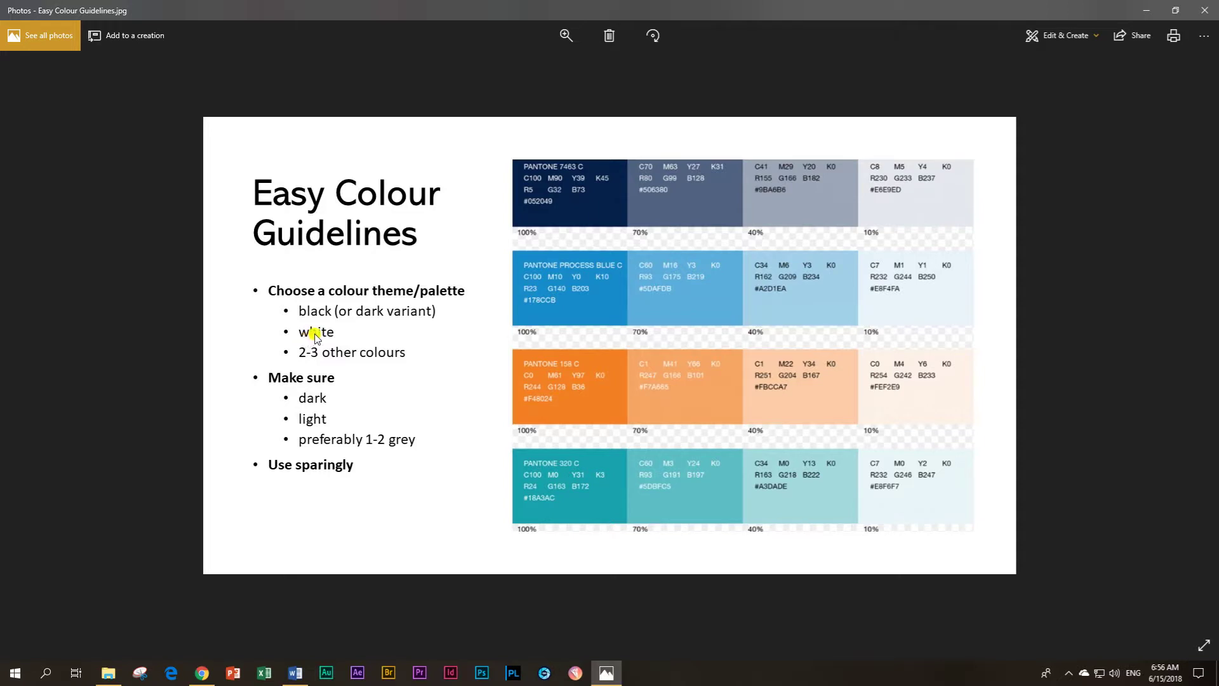
click(202, 672)
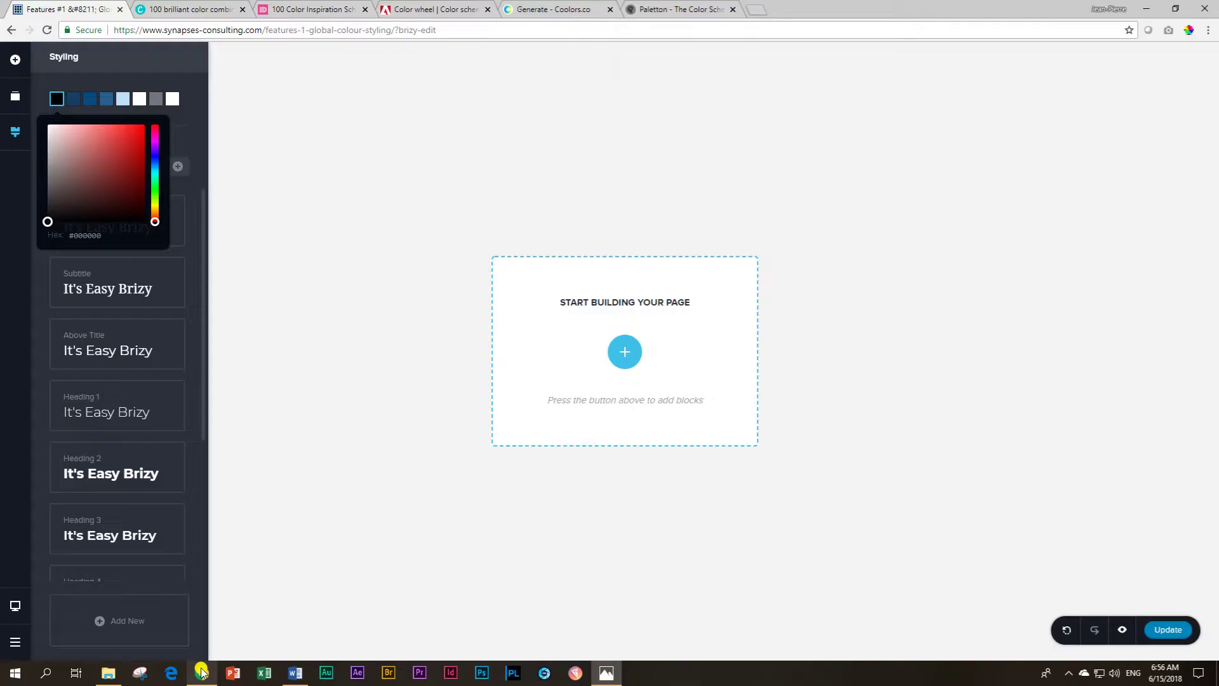
click(172, 98)
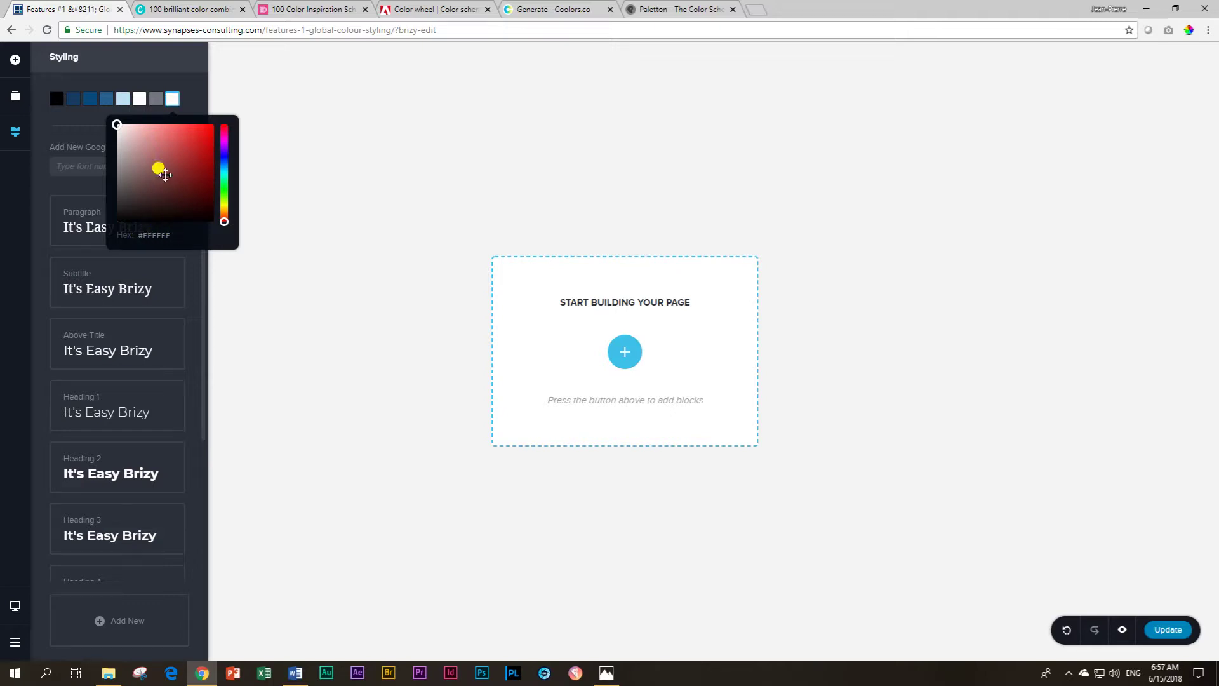
click(190, 101)
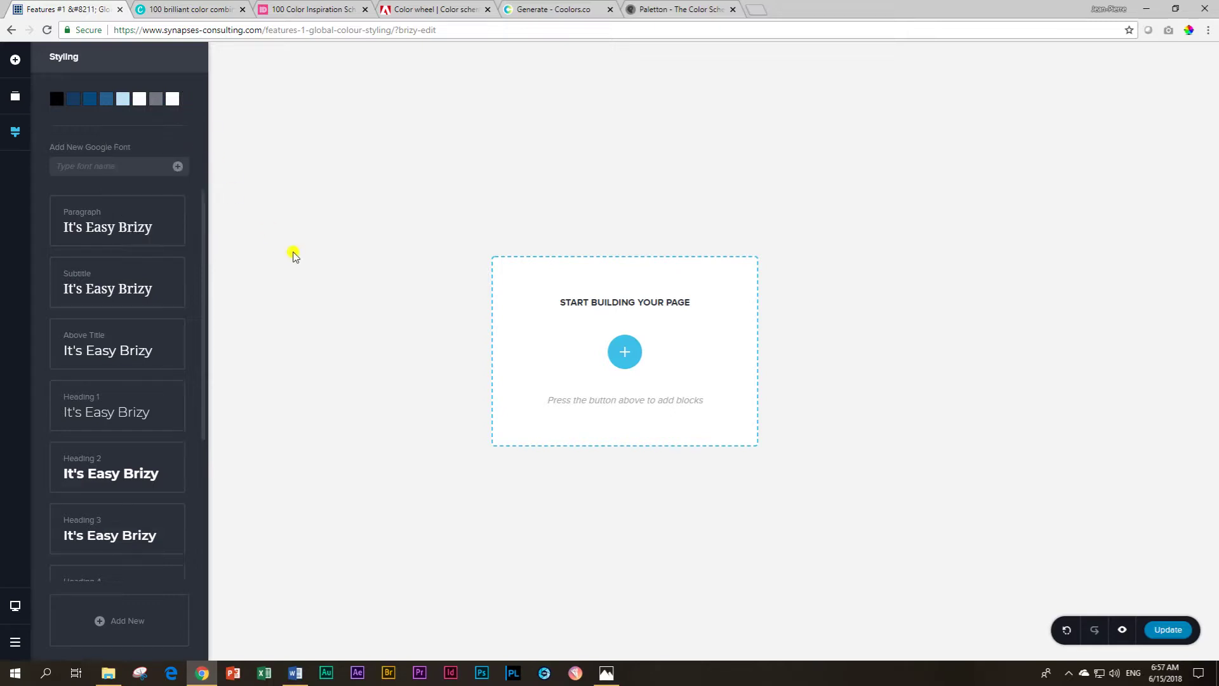
click(606, 672)
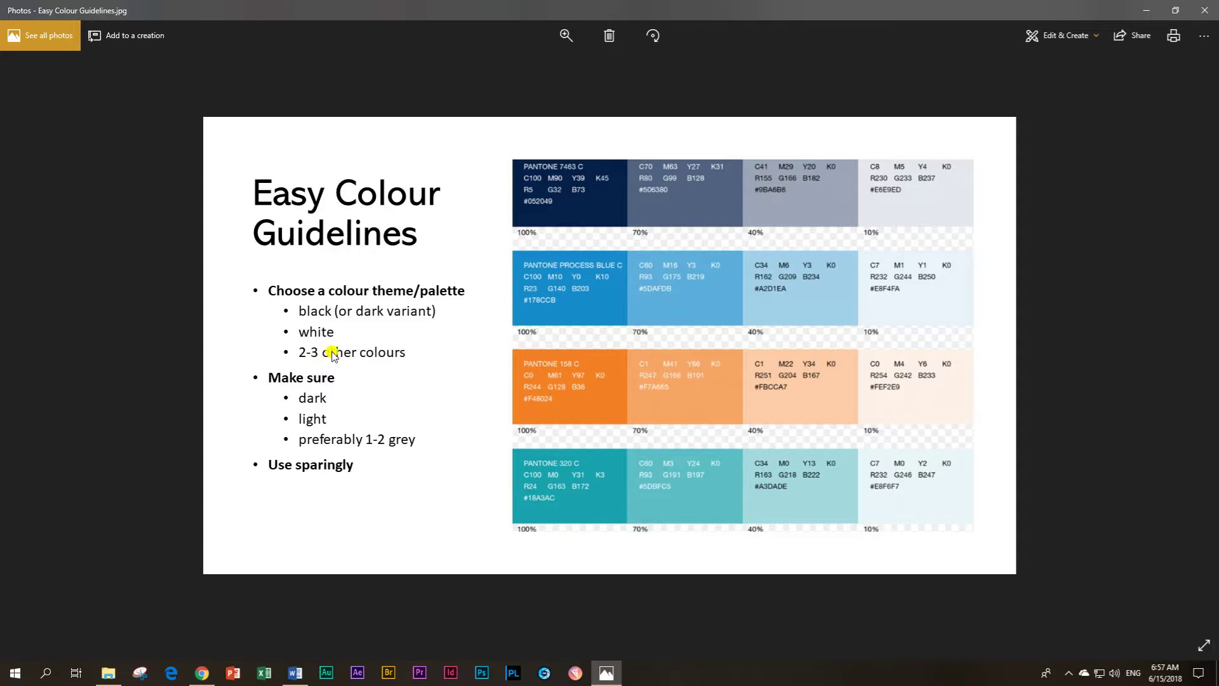